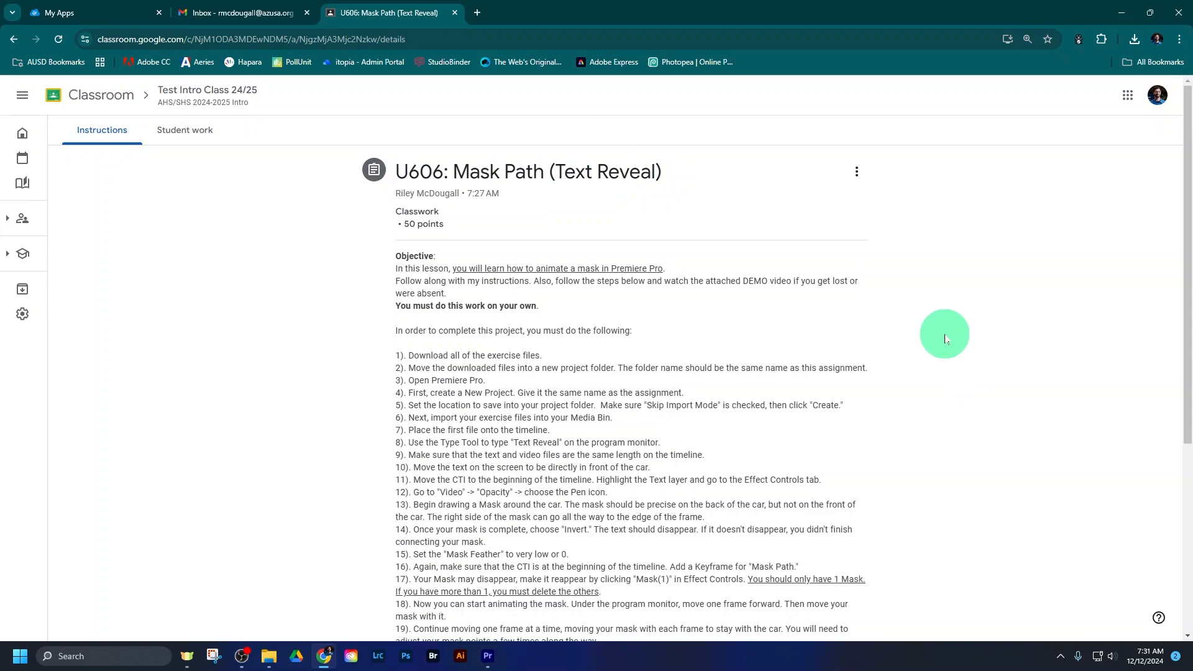
- Read through the assignment instructions and view the attached U606 EXAMPLE - Mask Path video before closing it
scroll(945, 339, down, 4)
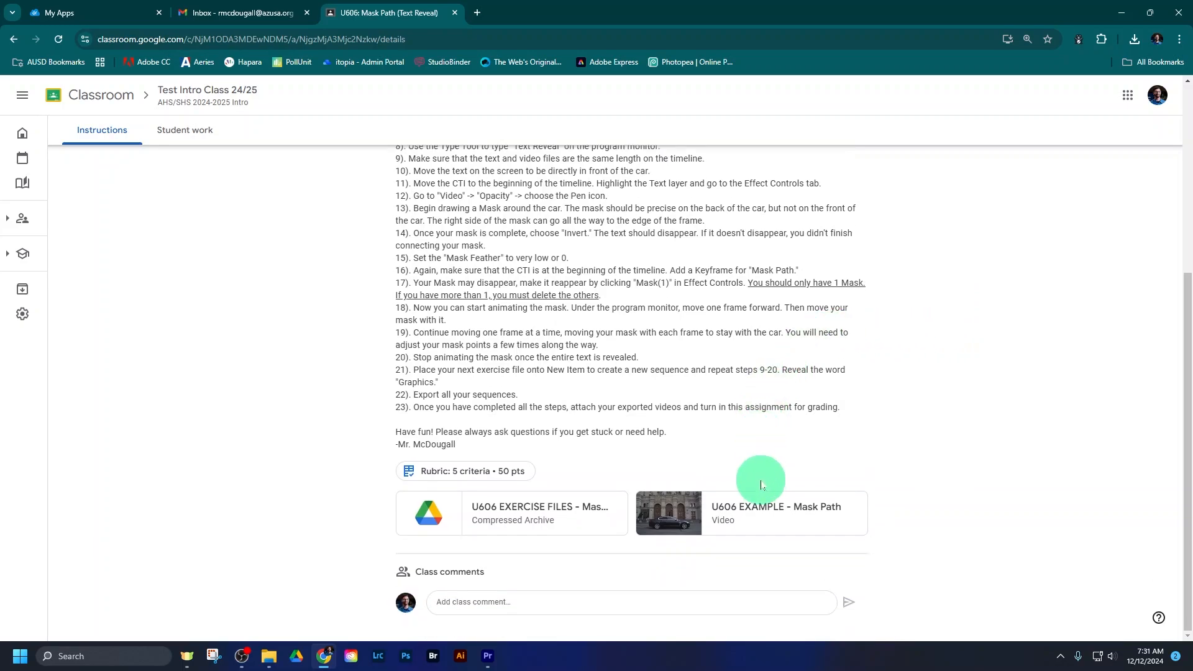
click(762, 499)
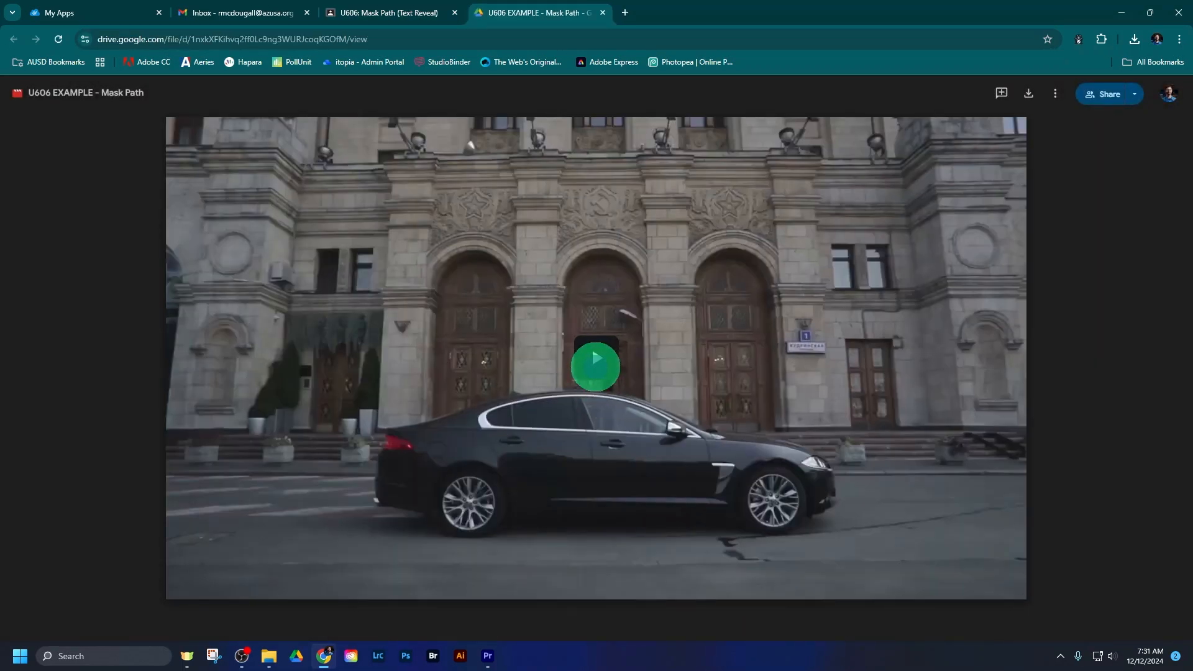
click(596, 363)
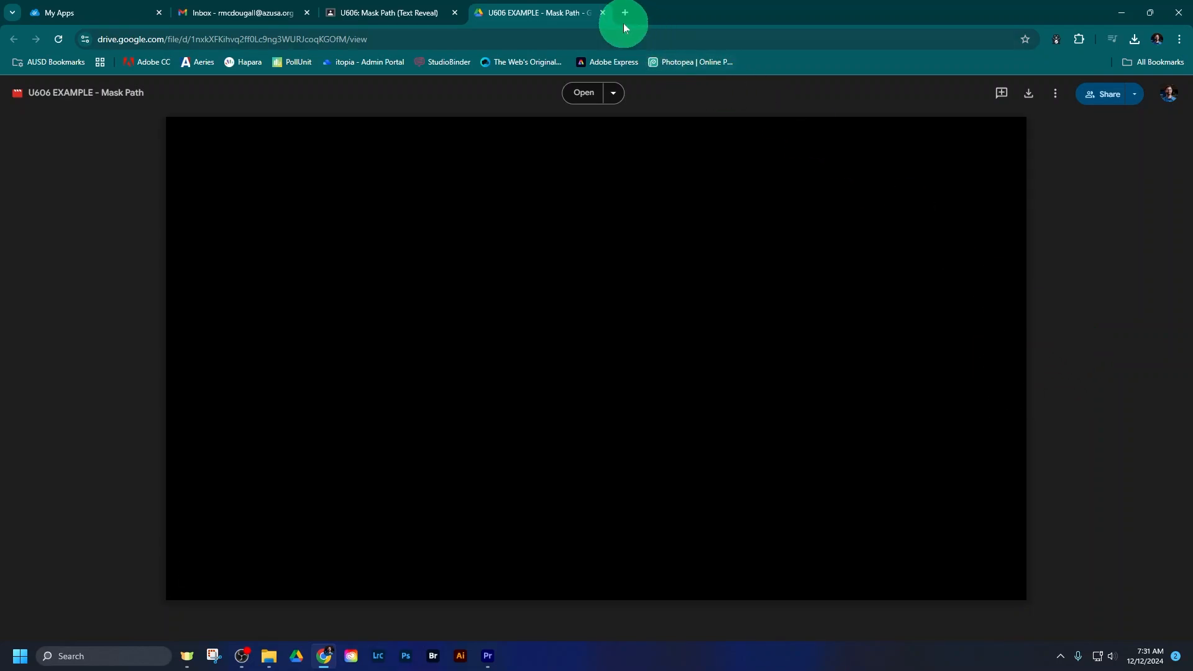
click(603, 12)
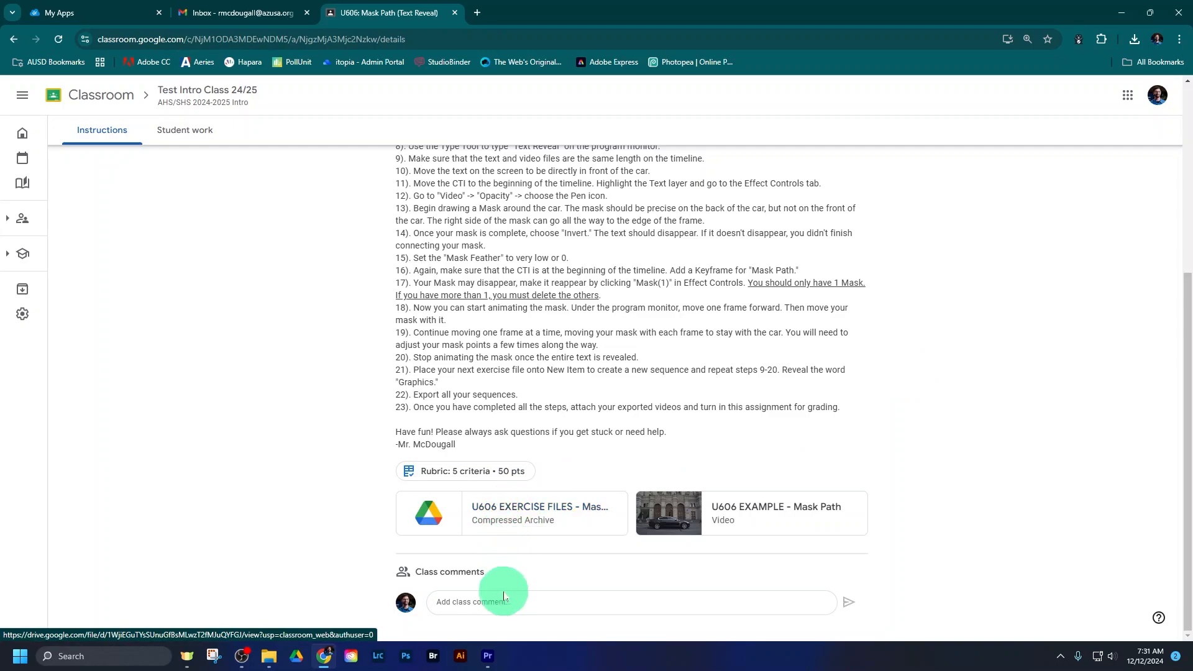
- Switch to Premiere Pro and create a new sequence from the MaskPath01.mp4 clip in the exercise files bin
click(488, 656)
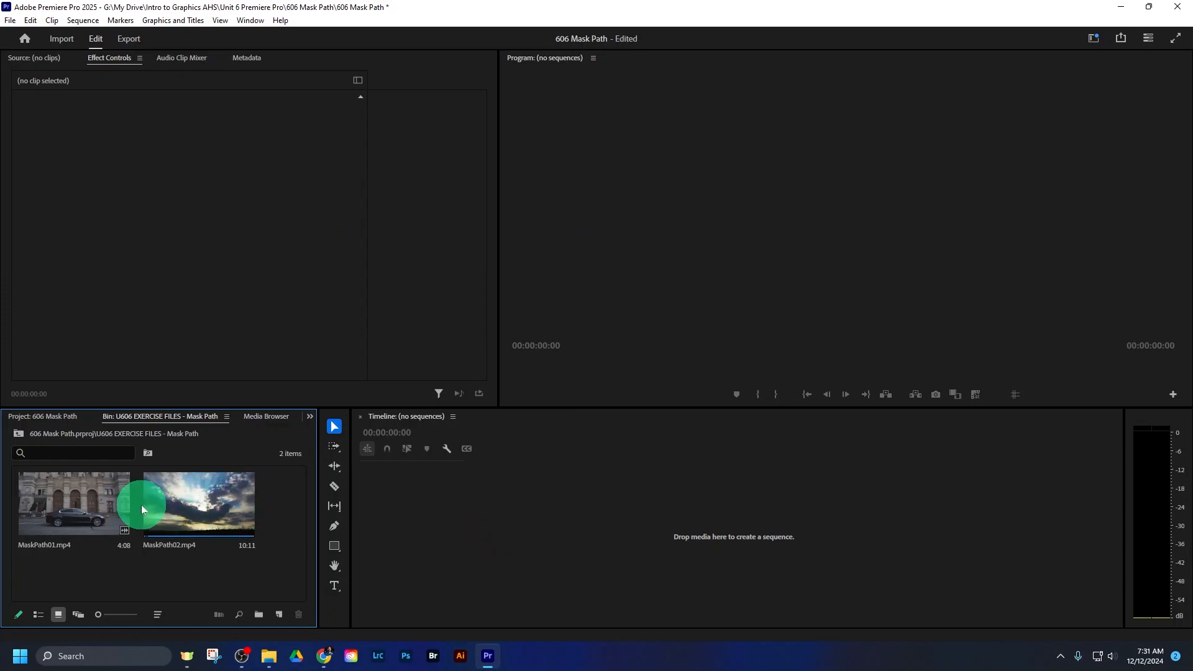
drag(133, 505, 453, 527)
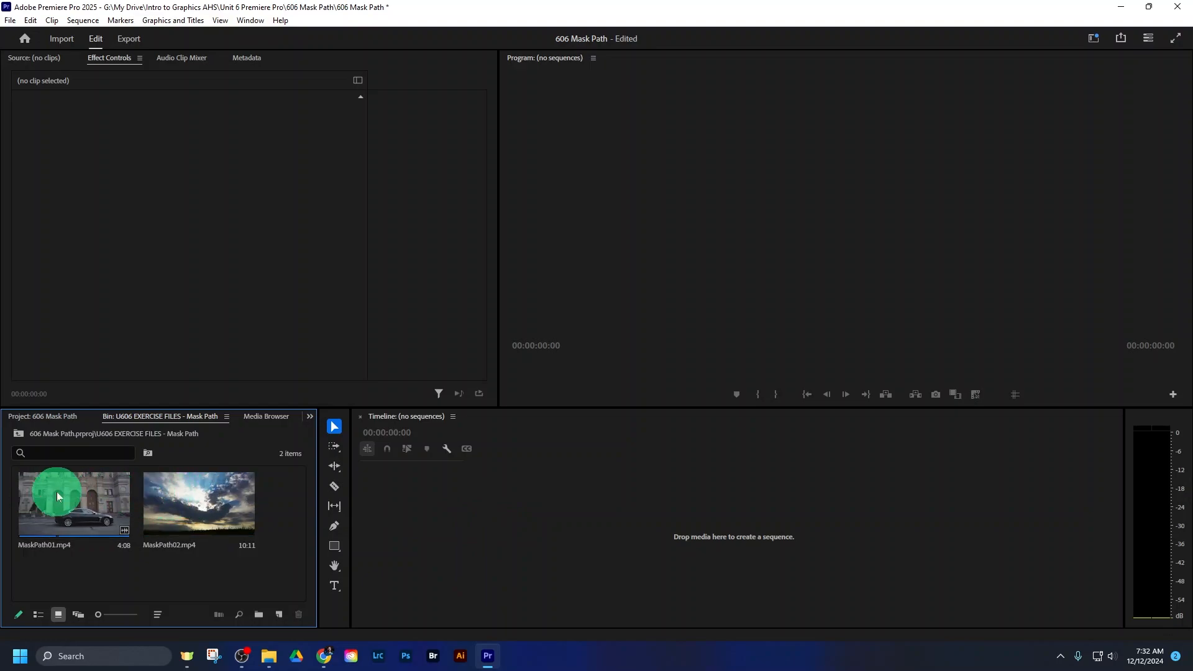
drag(57, 491, 725, 509)
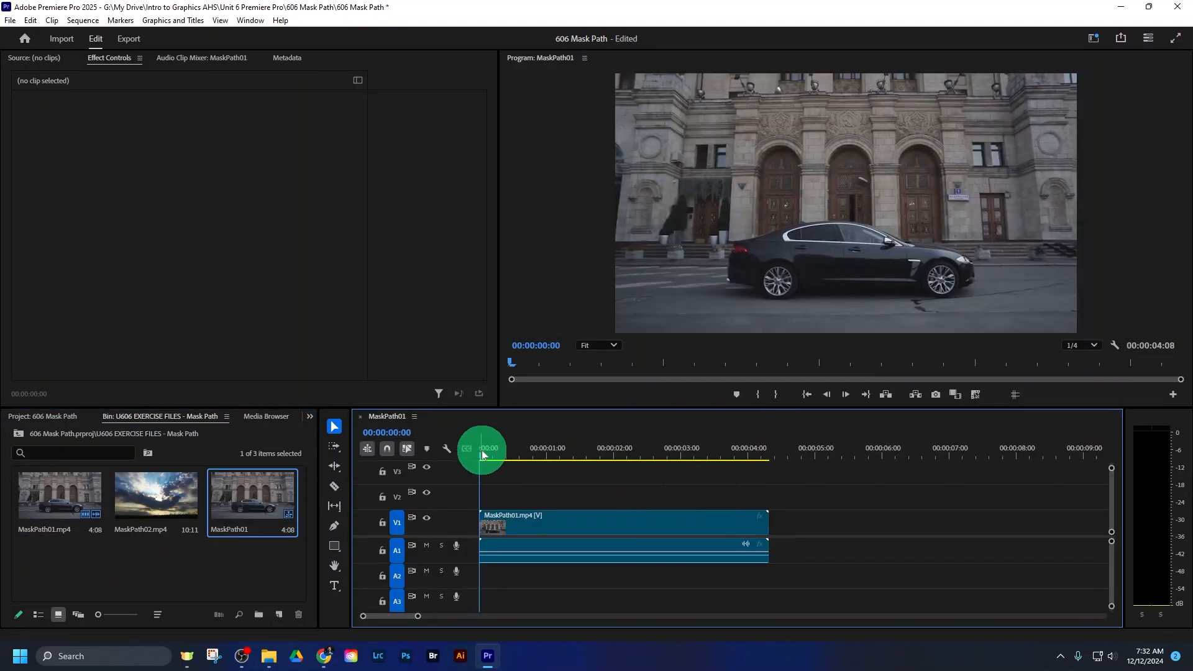
- Play the car footage in the sequence, and return the playhead to near the beginning
mouse_move(484, 456)
mouse_down()
mouse_move(631, 461)
mouse_move(482, 455)
mouse_move(498, 457)
mouse_up()
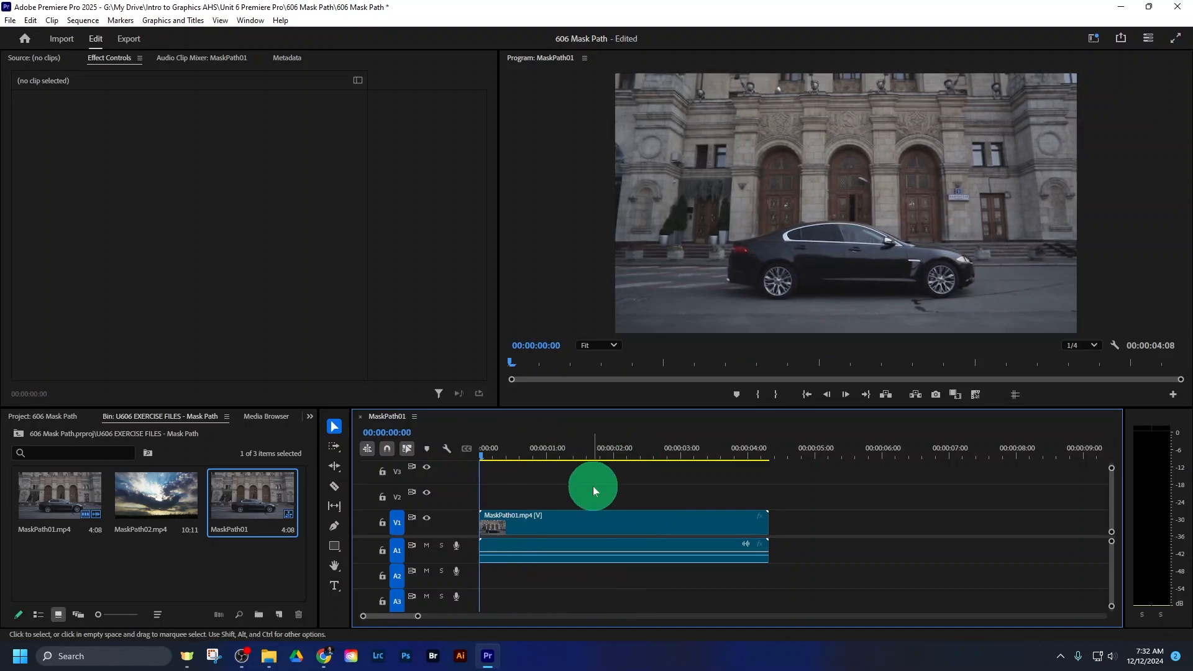
key(space)
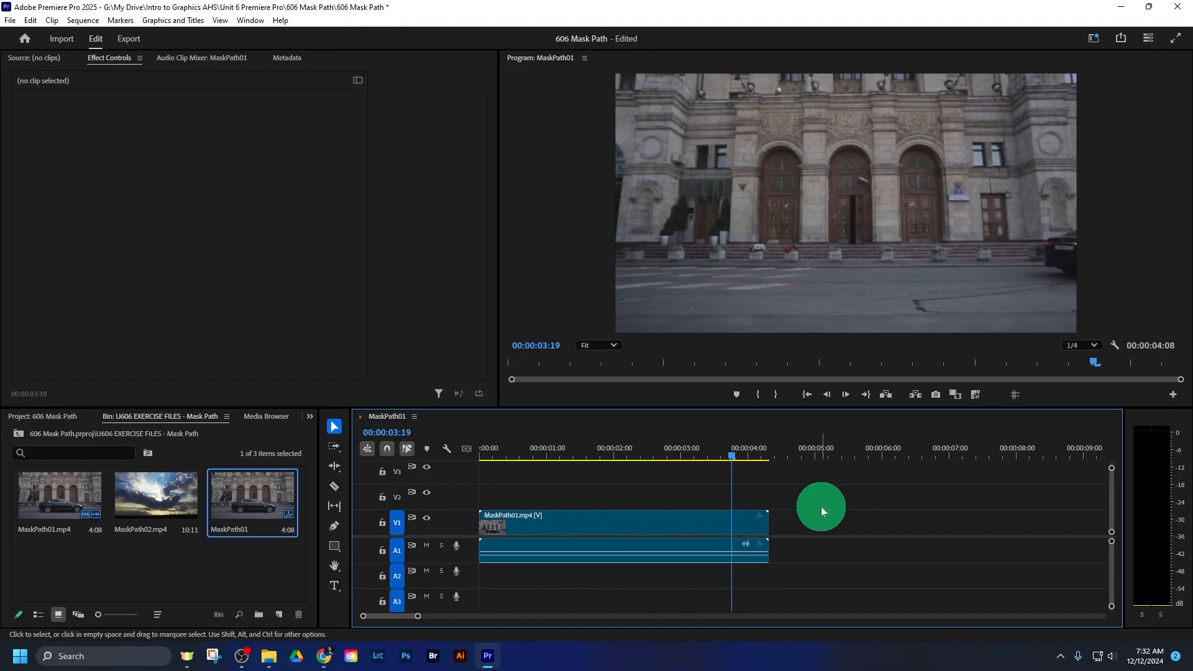
click(494, 455)
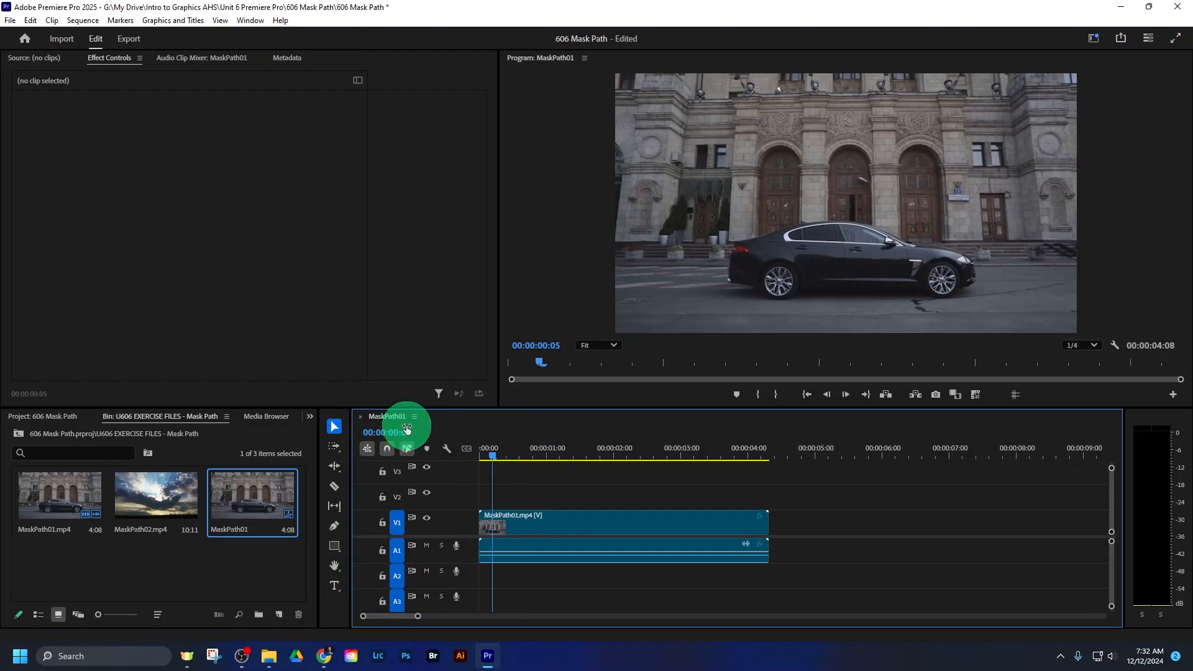
- Rename the MaskPath01 sequence in the bin as Sequence1 and view it briefly in list view before restoring icon view
click(231, 530)
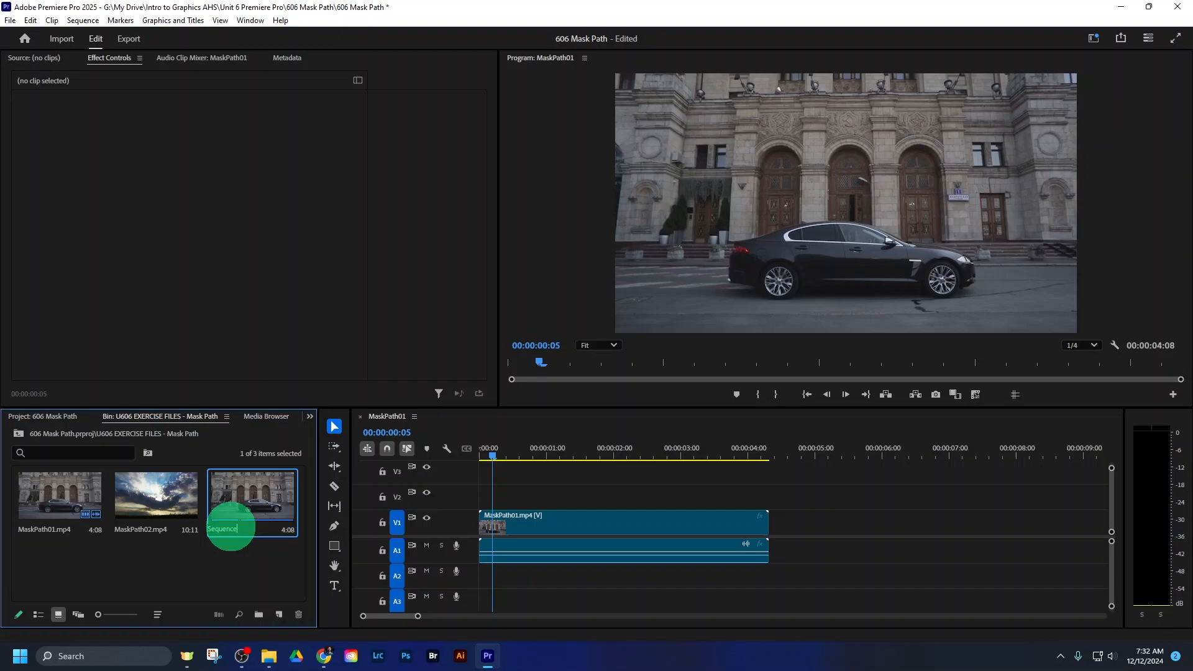
key(Return)
click(230, 564)
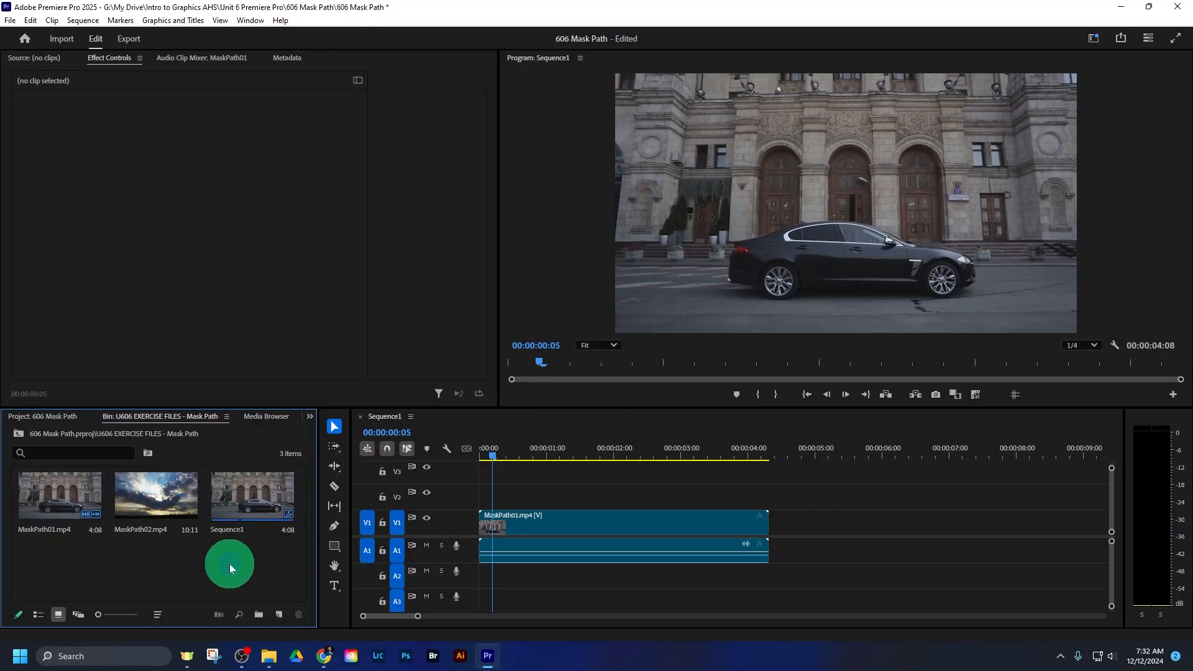
click(235, 525)
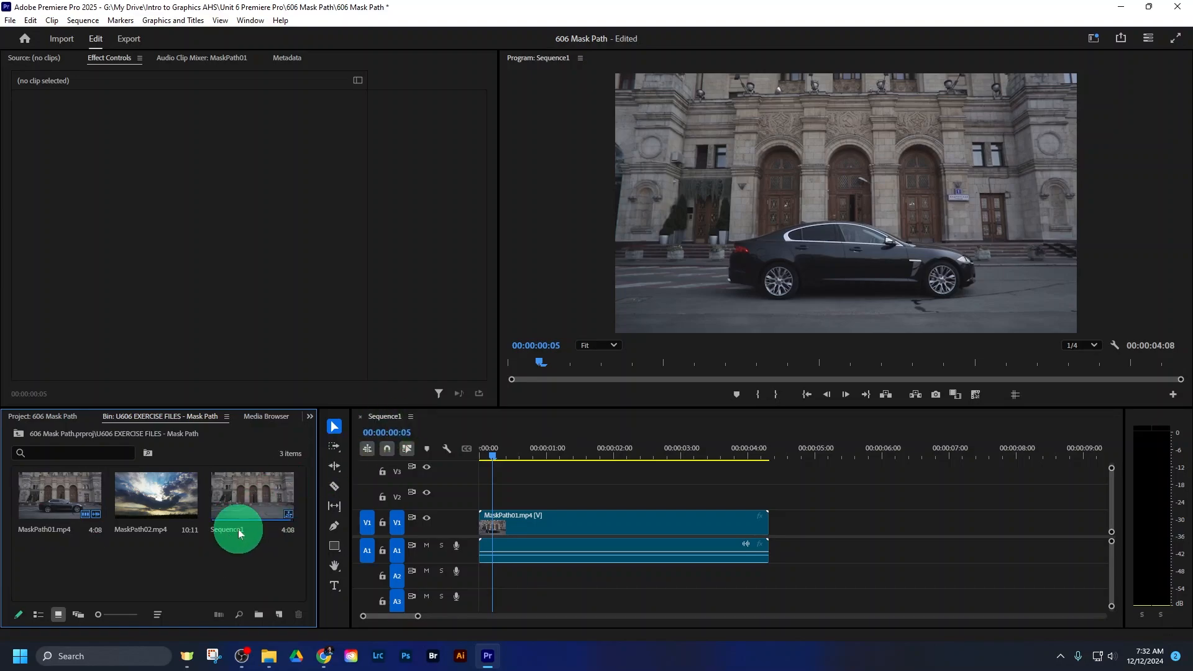
click(38, 615)
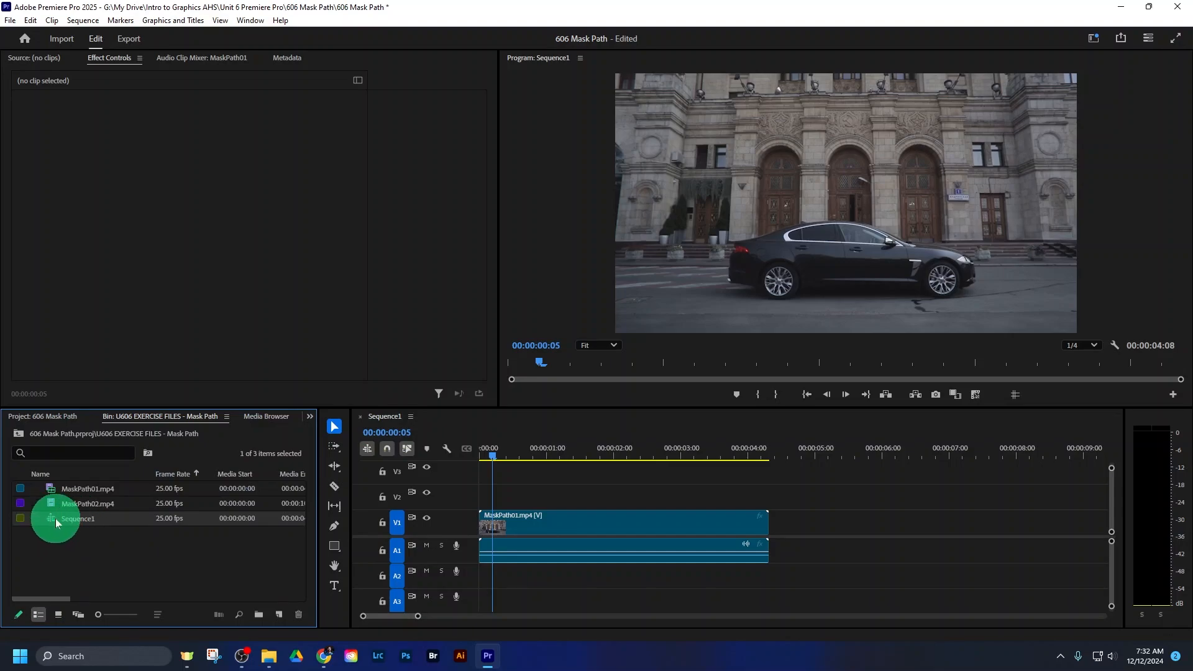
click(55, 615)
- Add the title TEXT REVEAL over the car in the program monitor with the Type tool
click(530, 497)
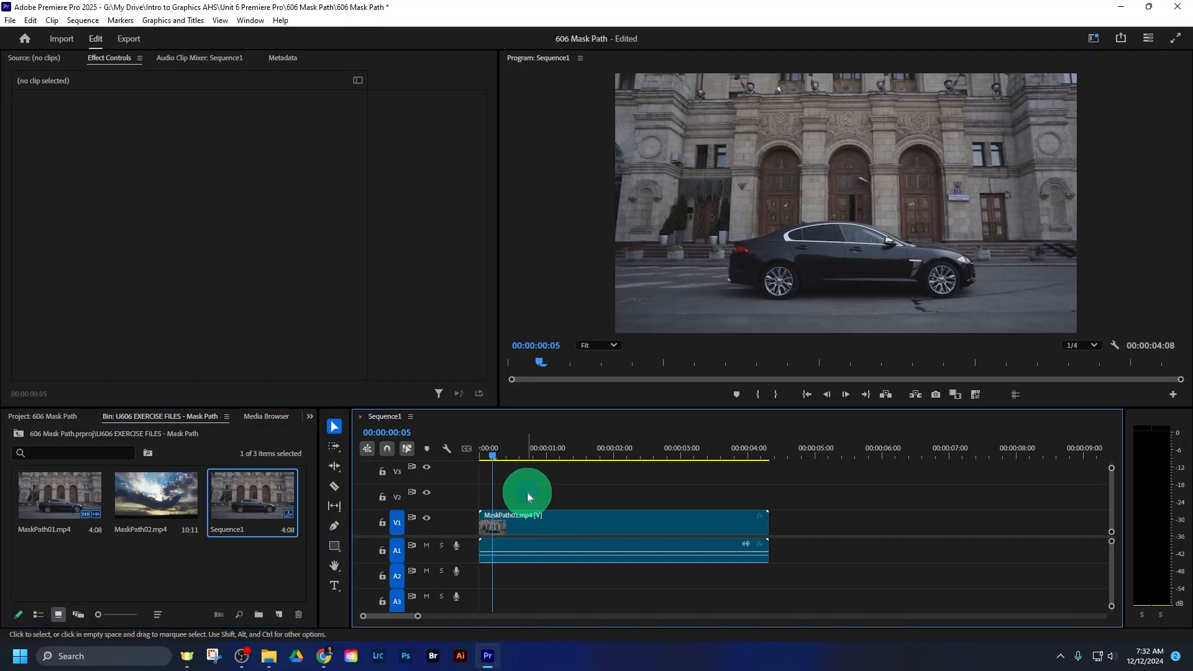
click(498, 457)
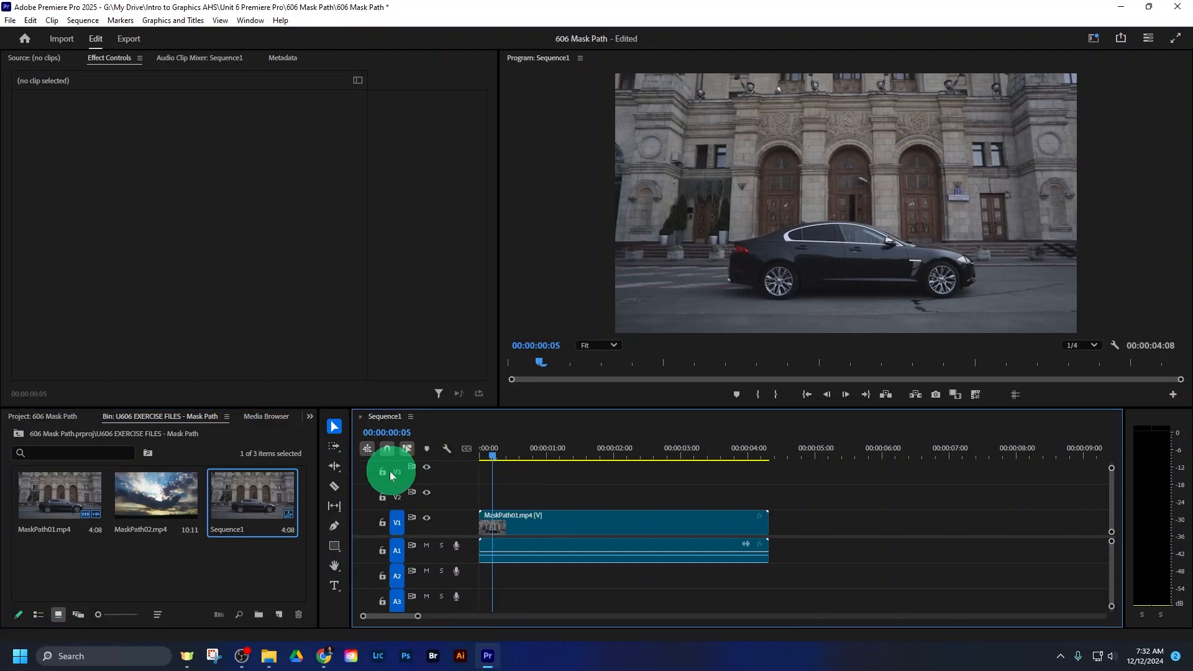
click(335, 586)
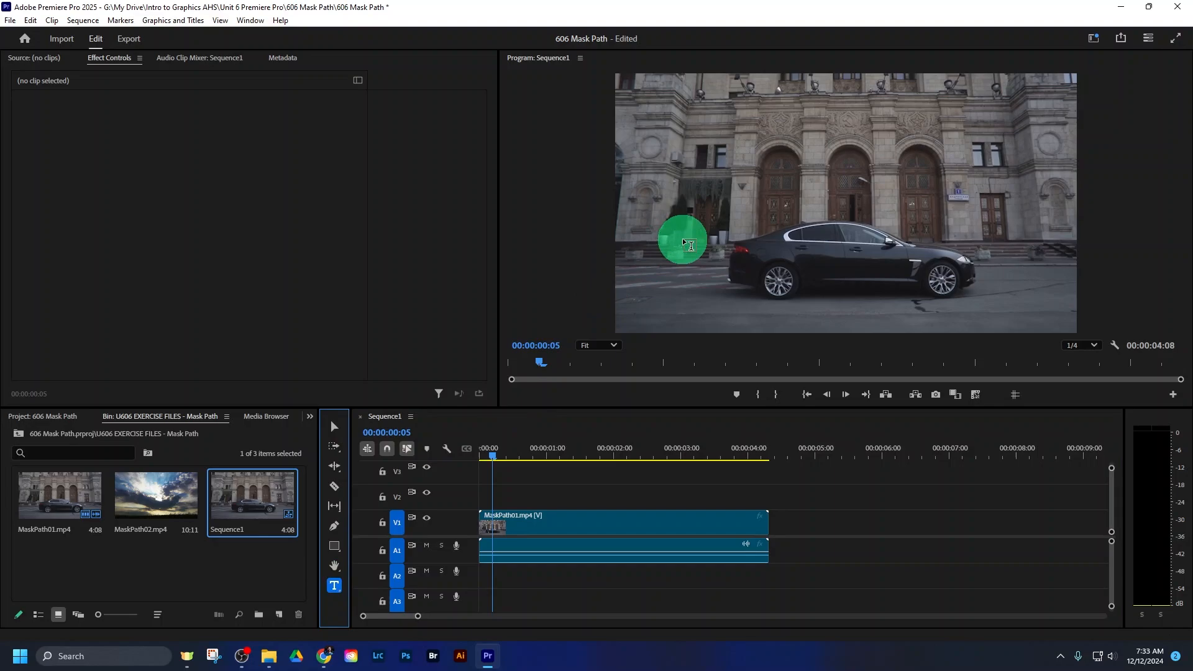
click(766, 252)
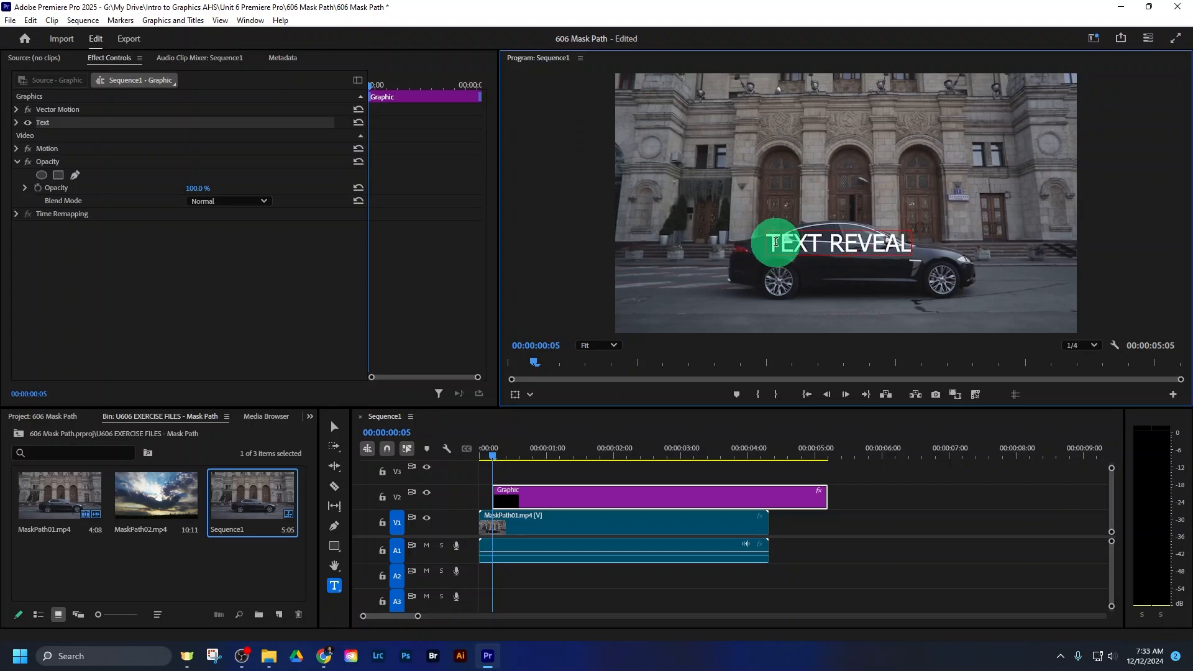
- Format the TEXT REVEAL title in the Impact font at size 165
drag(772, 244, 912, 244)
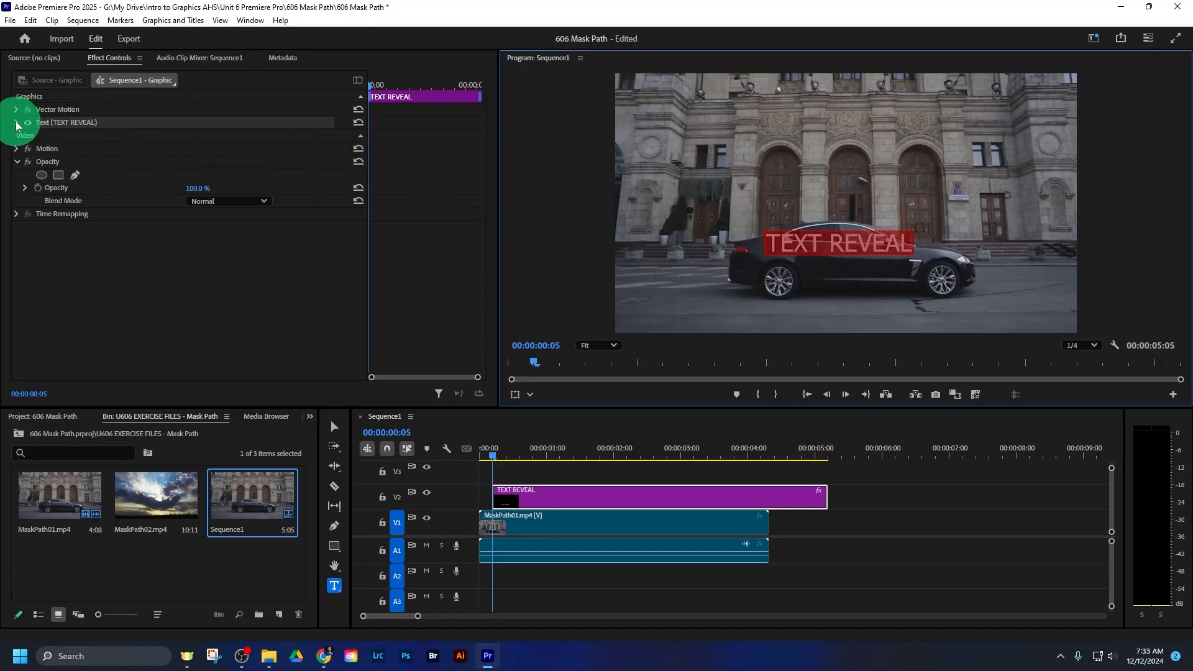
click(567, 496)
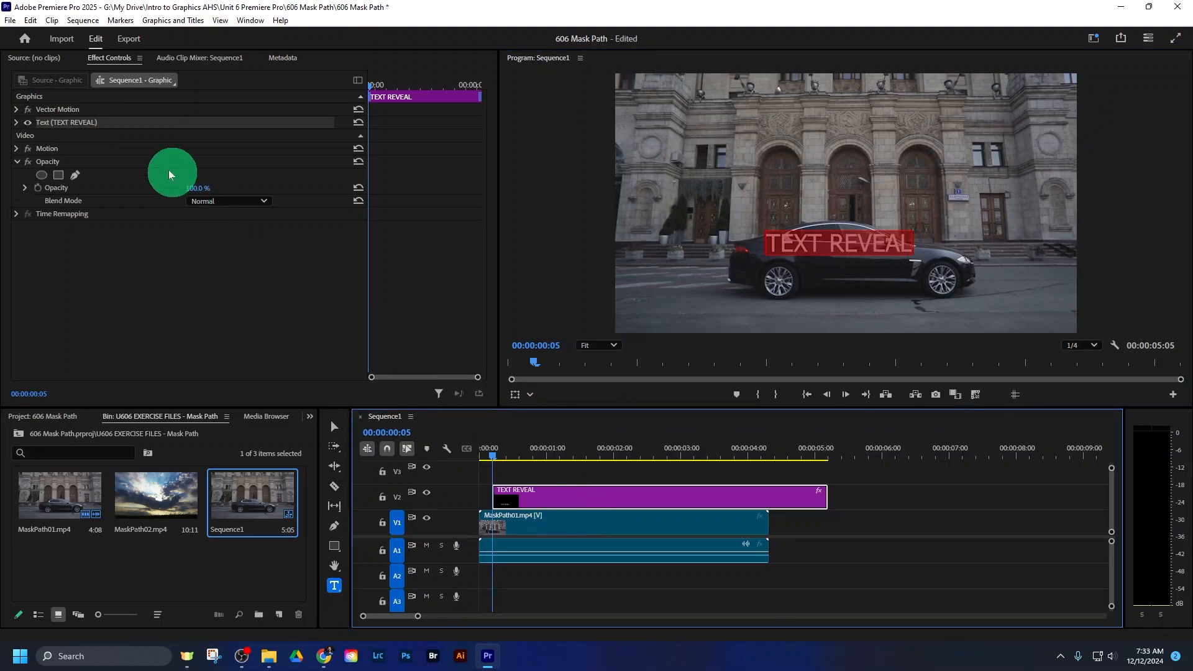
click(17, 122)
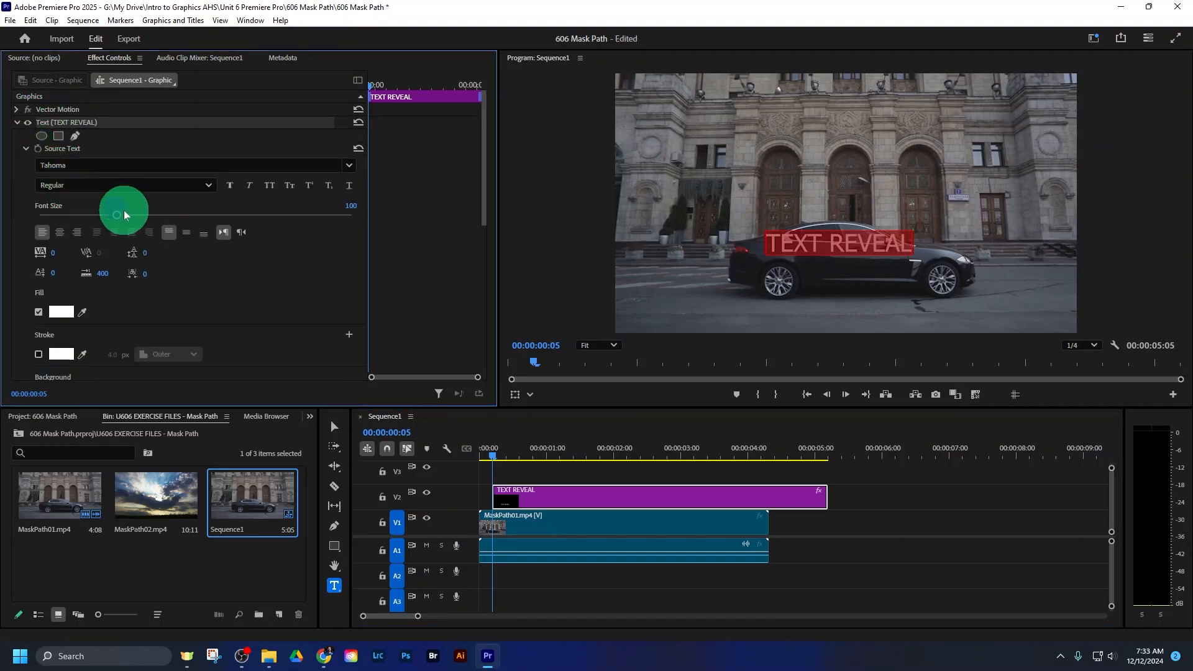
drag(115, 213, 152, 213)
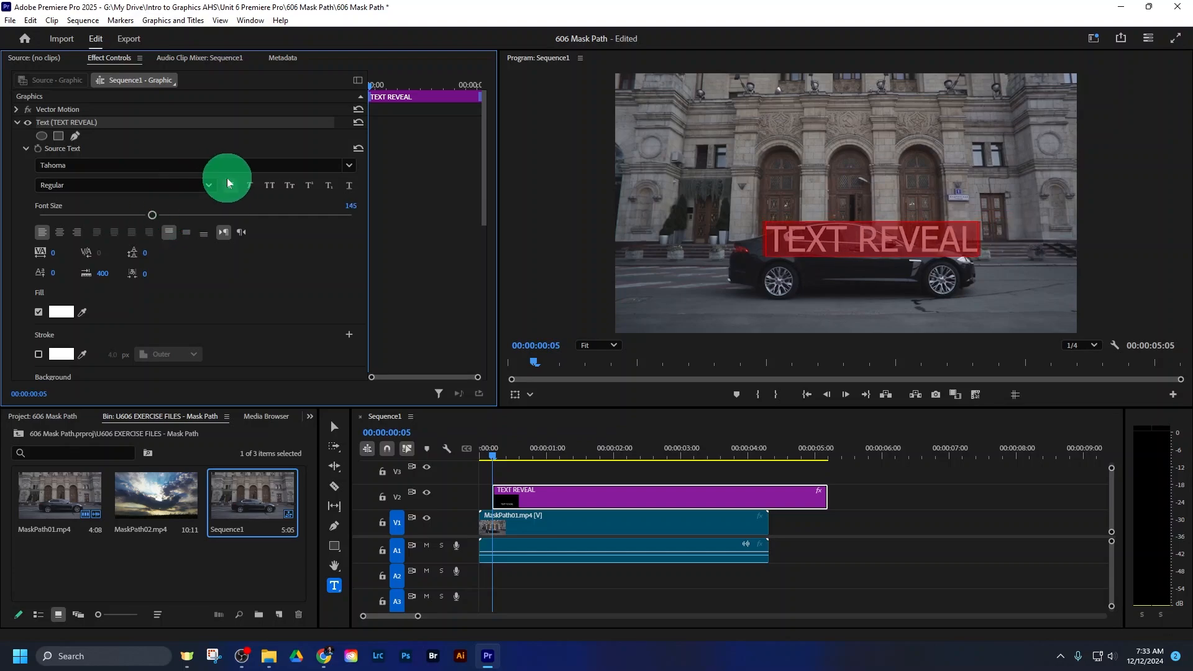
click(348, 166)
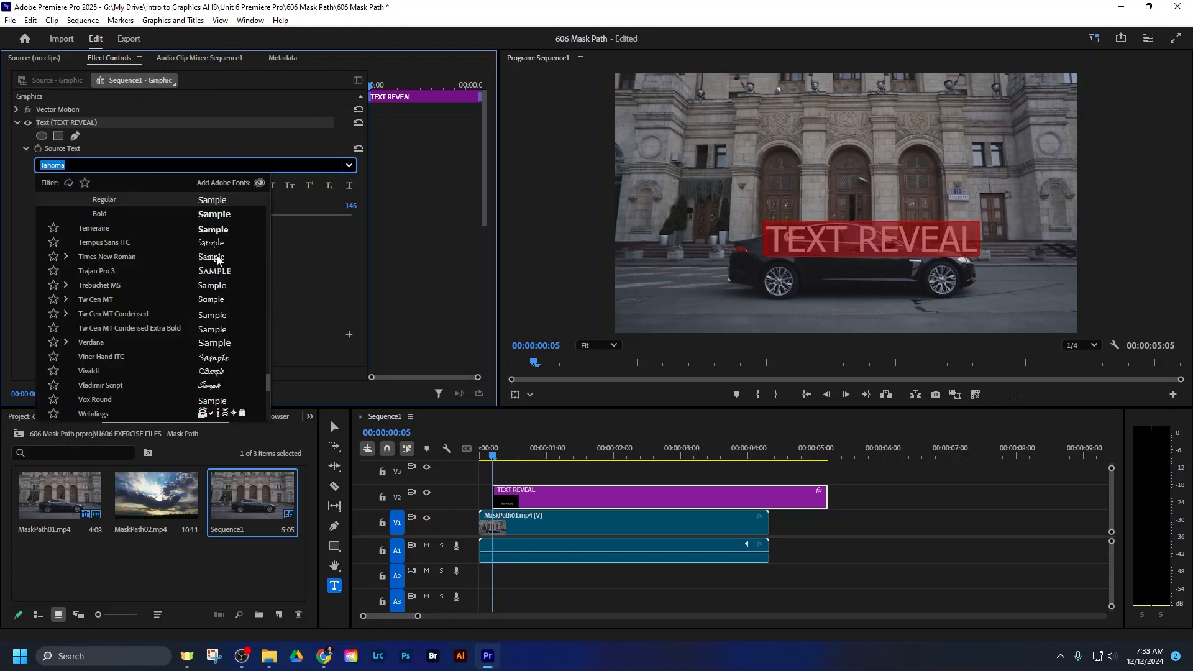
drag(264, 383, 270, 284)
click(88, 363)
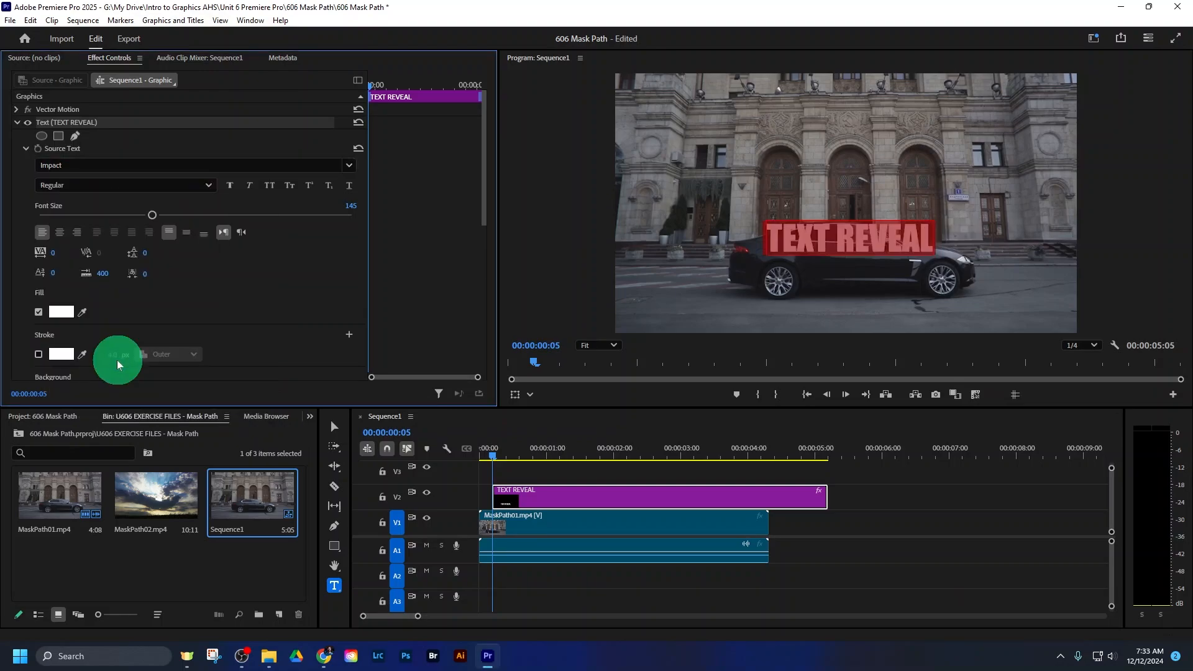
drag(153, 215, 168, 216)
click(392, 146)
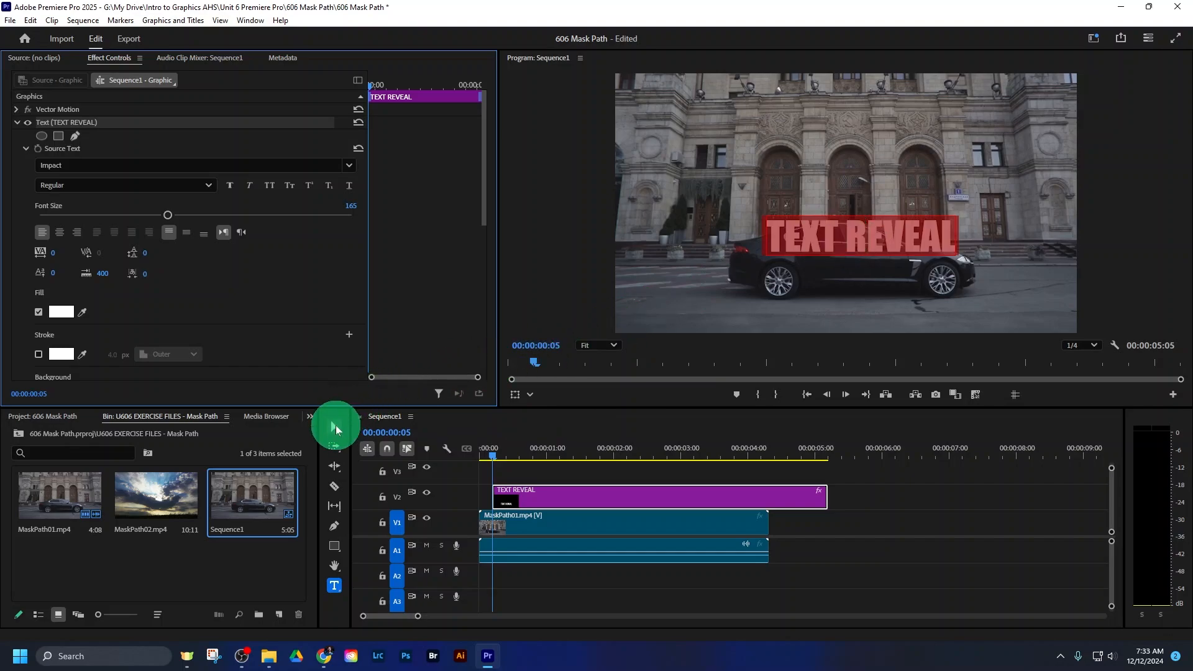
- Move the TEXT REVEAL title directly in front of the car and scale it to fit within the car's length
click(333, 433)
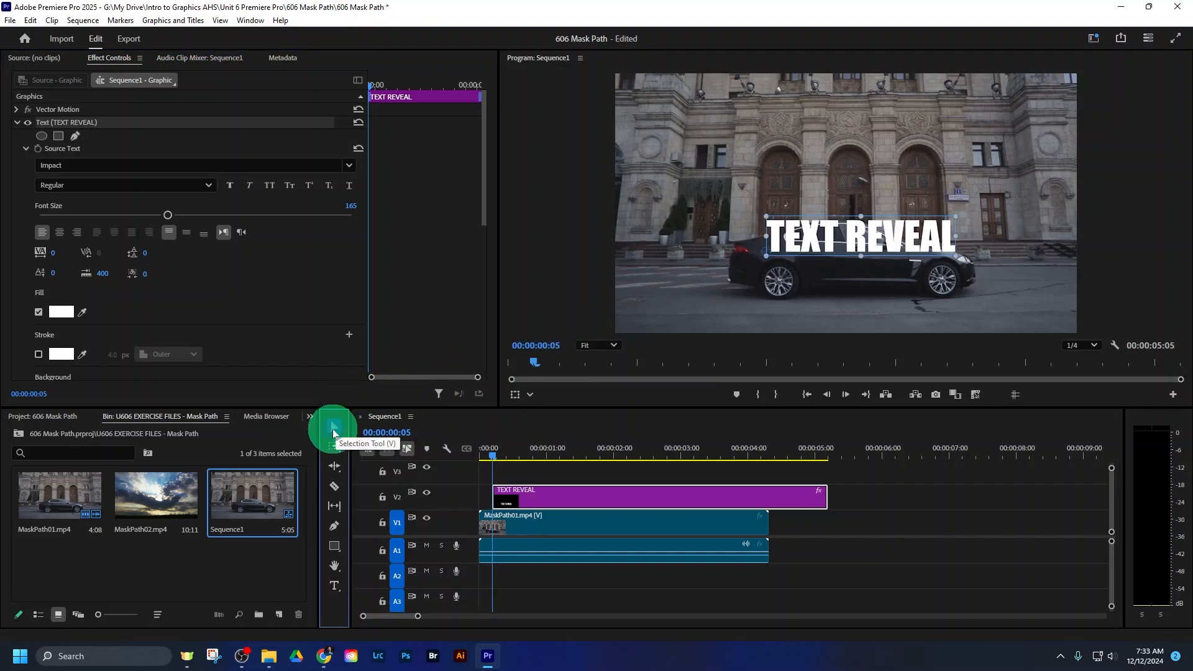
click(891, 255)
mouse_move(891, 255)
mouse_down()
mouse_move(876, 272)
mouse_move(938, 245)
mouse_move(902, 264)
mouse_up()
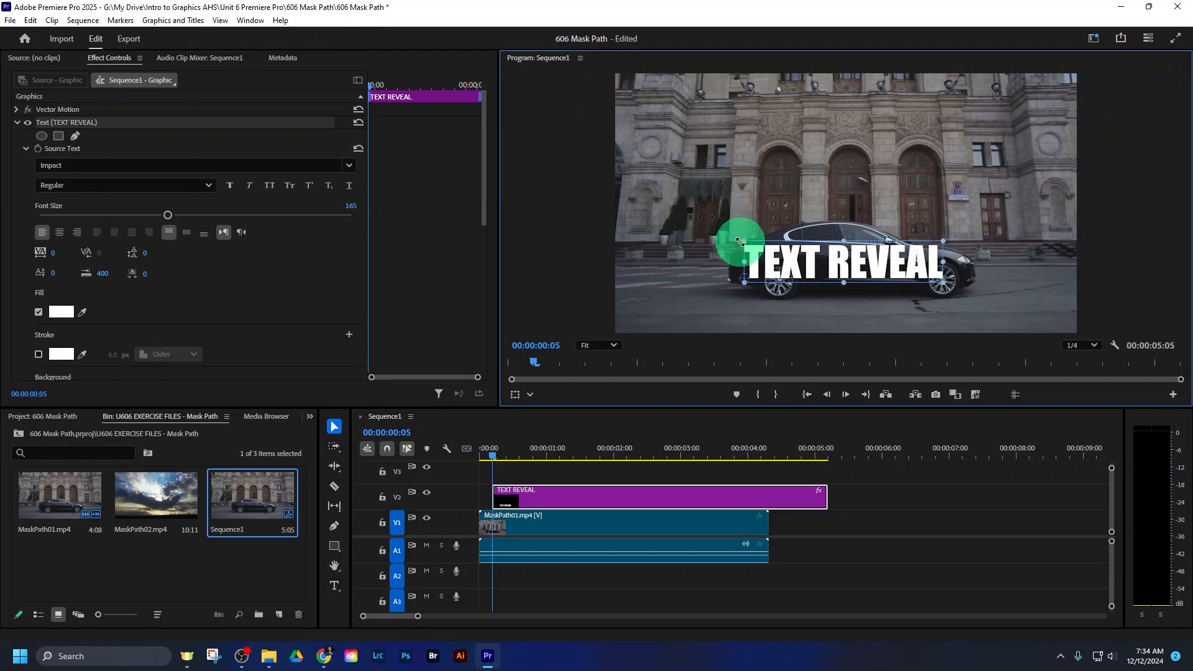
drag(739, 241, 725, 232)
drag(835, 268, 817, 265)
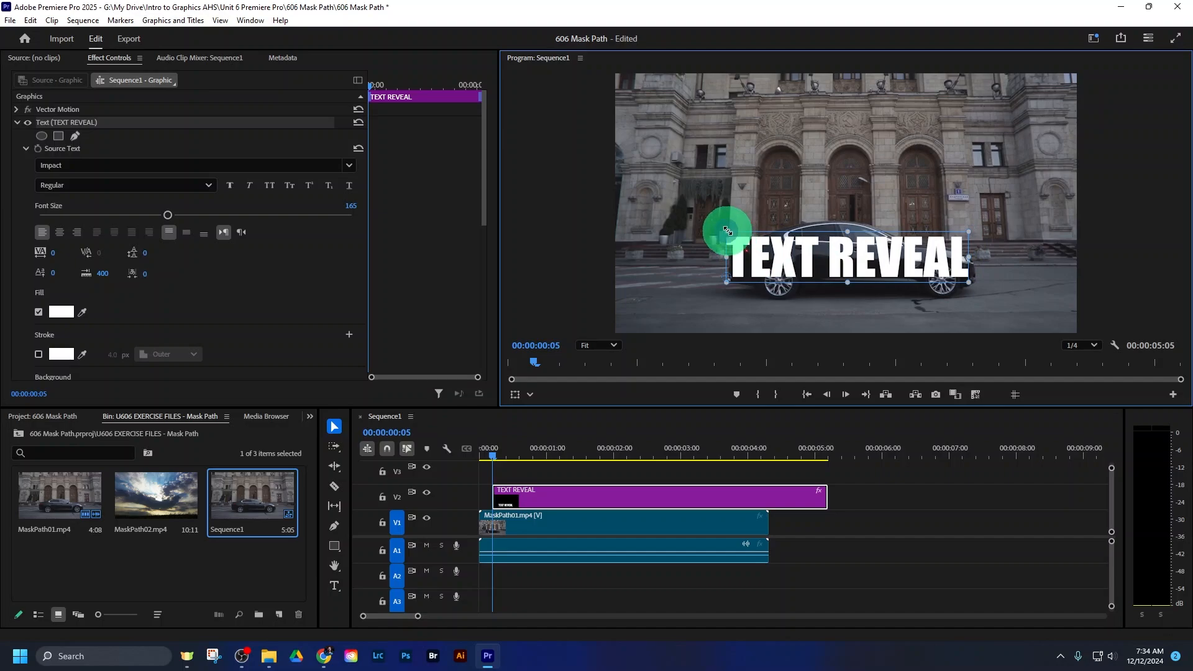
drag(727, 231, 784, 258)
click(790, 467)
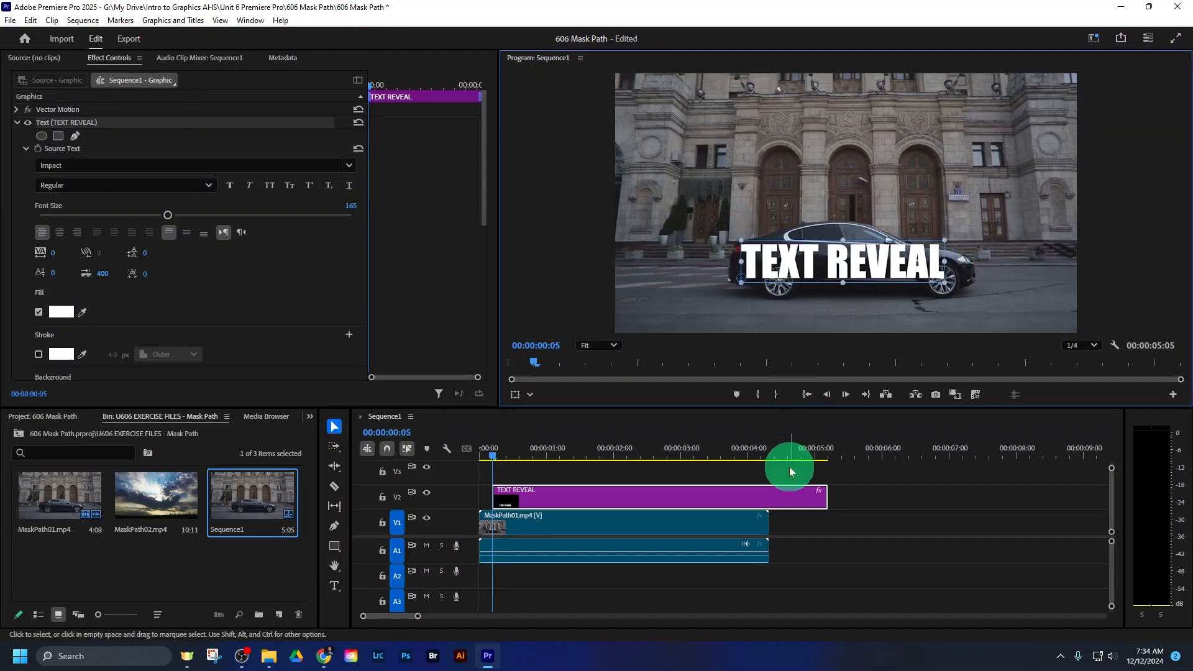
- Move the TEXT REVEAL clip to the start of the timeline and trim its end to match the MaskPath01.mp4 clip
click(685, 496)
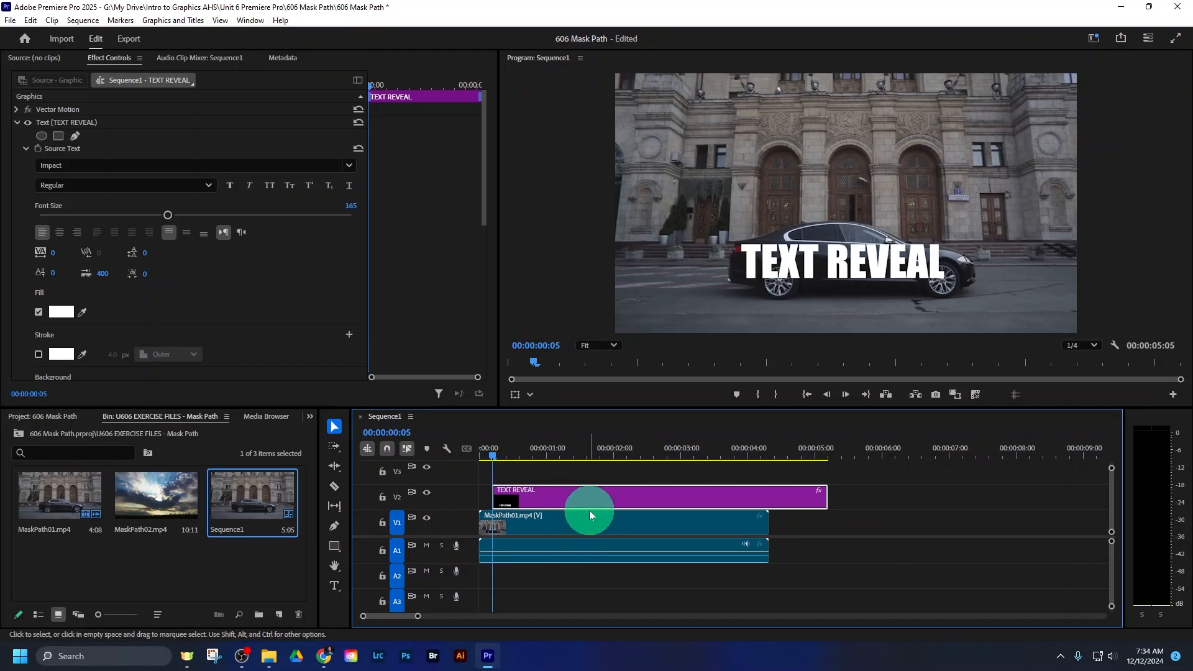
drag(594, 502, 547, 495)
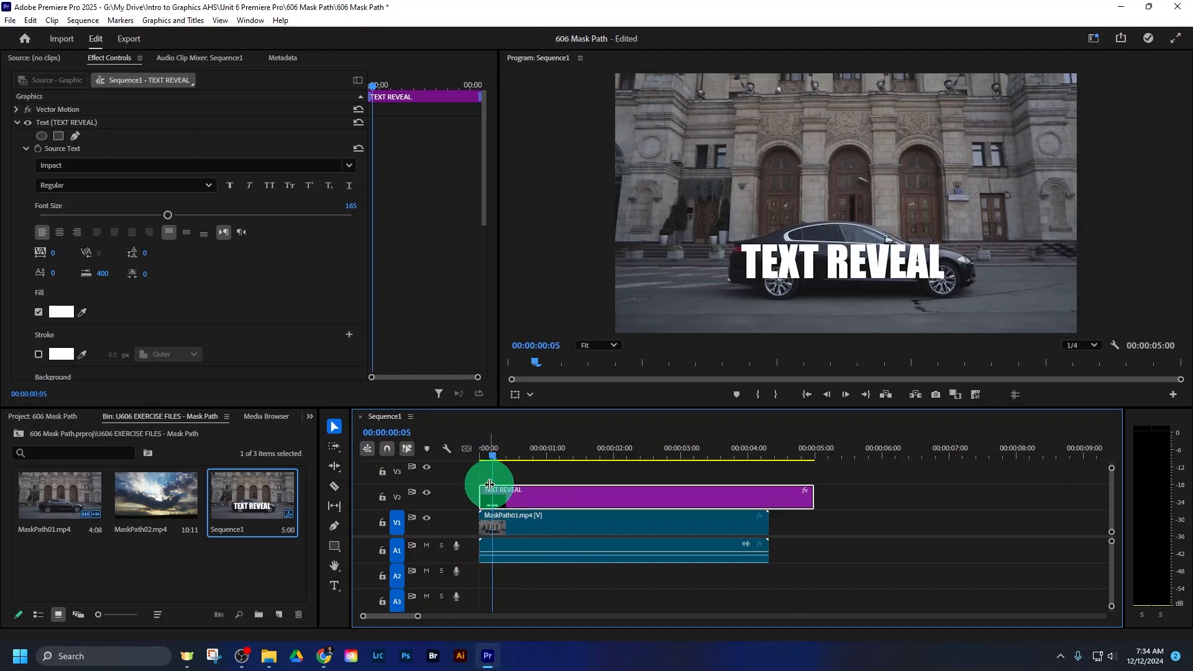
drag(809, 498, 768, 497)
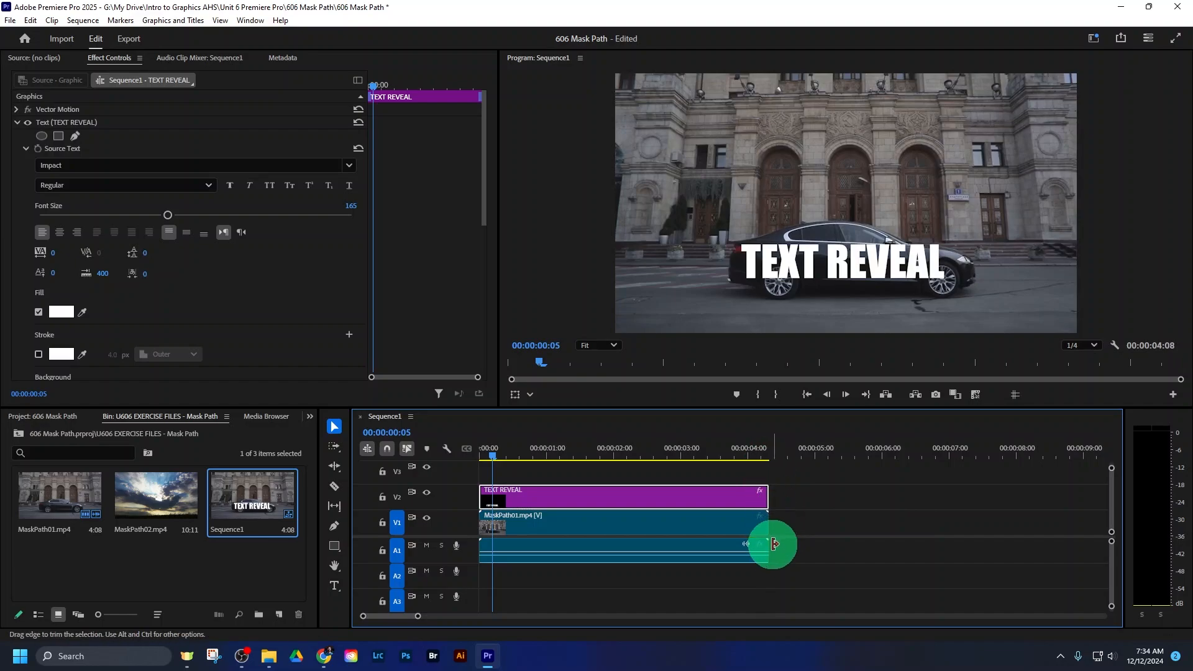
click(711, 478)
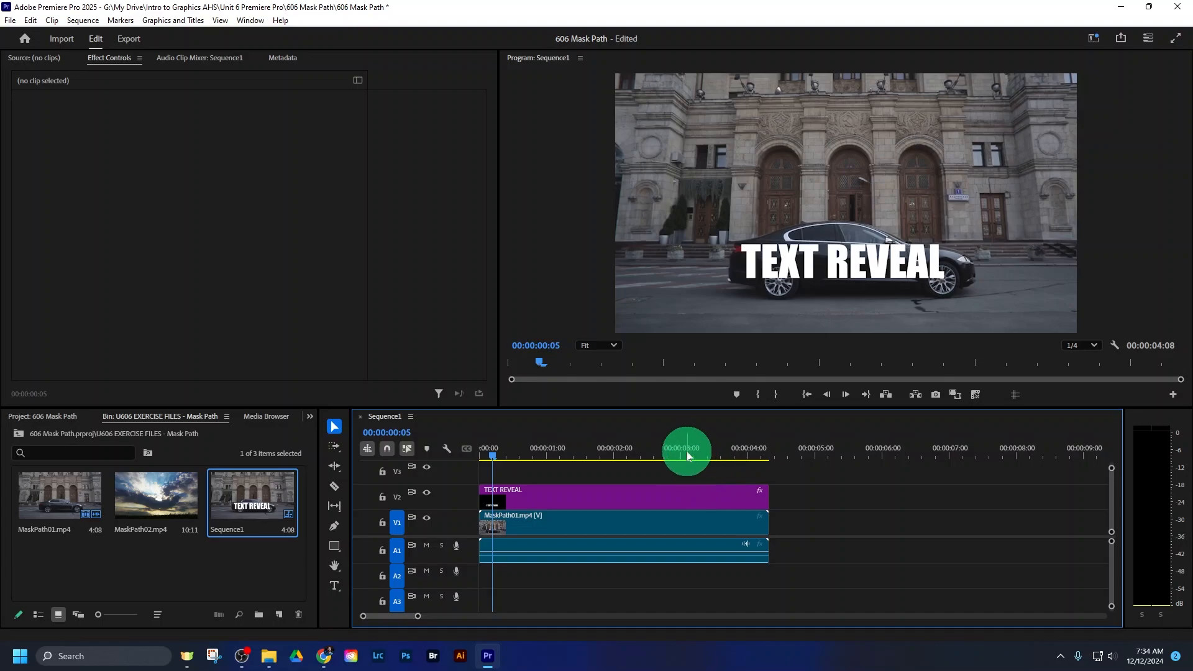
- Add a free draw Bezier opacity mask to the TEXT REVEAL title clip
click(613, 498)
click(617, 528)
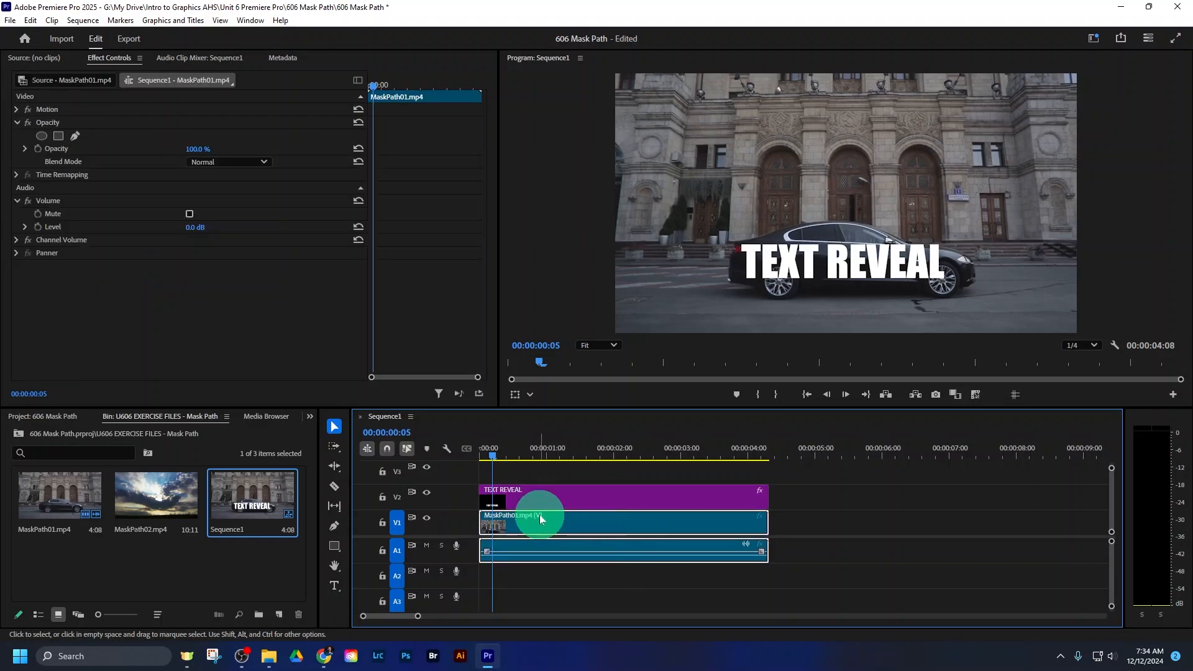
click(602, 494)
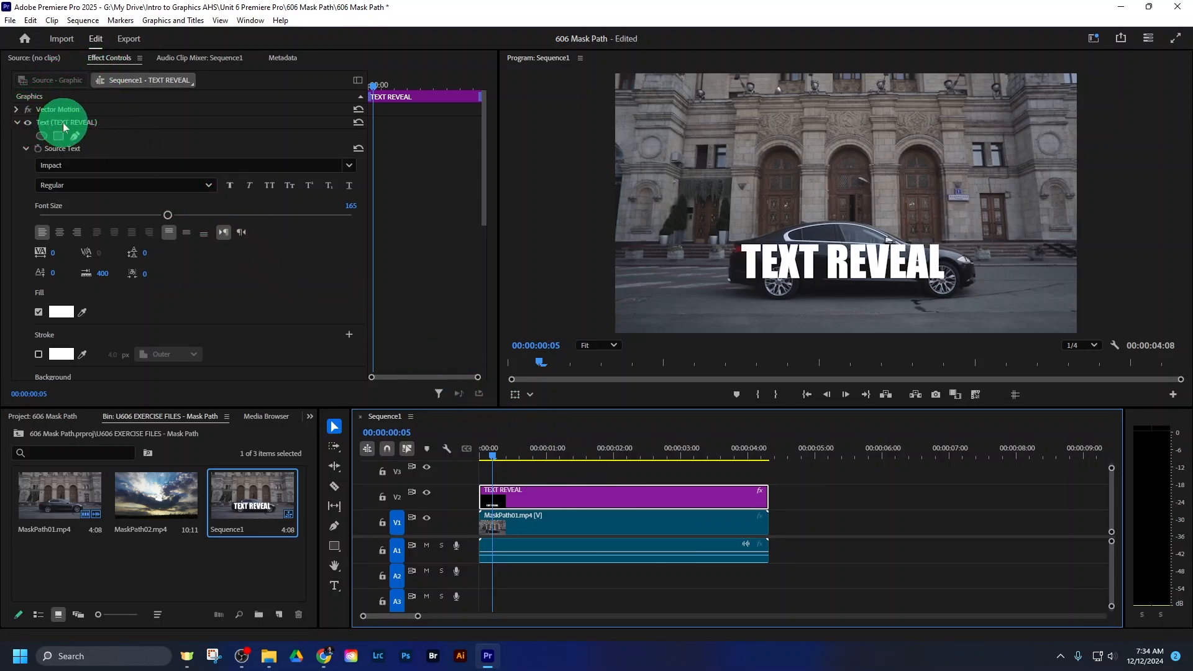
click(17, 123)
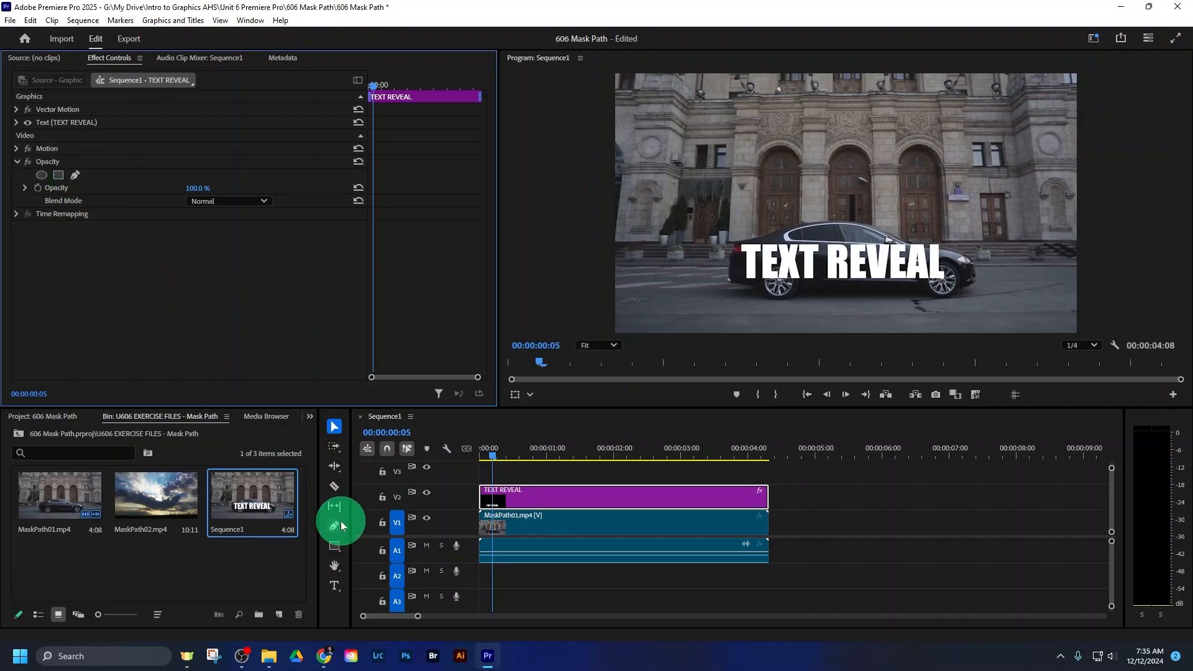
click(76, 176)
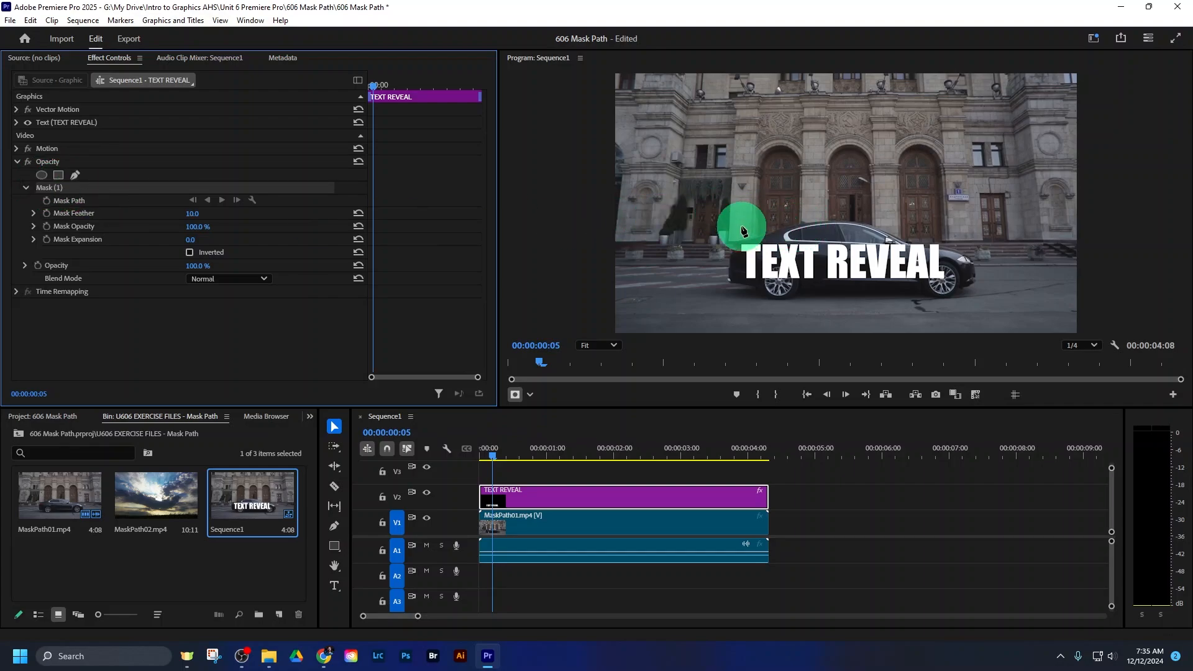
- Add a second free draw opacity mask to the TEXT REVEAL clip and clear that extra mask
click(660, 473)
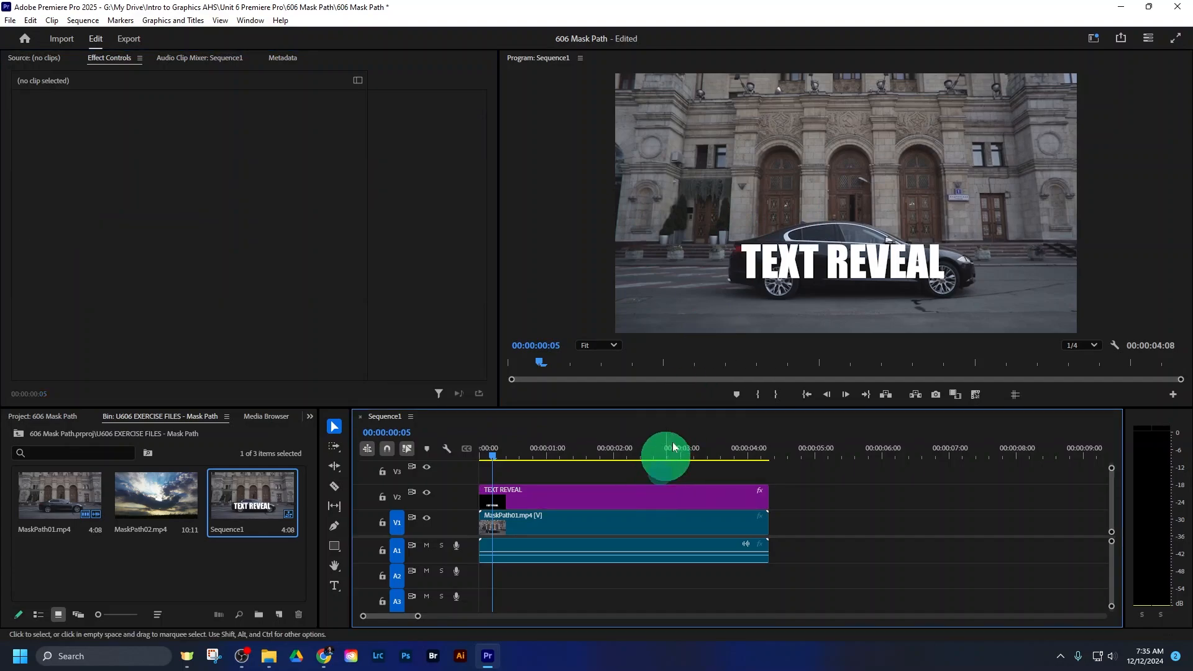
click(584, 492)
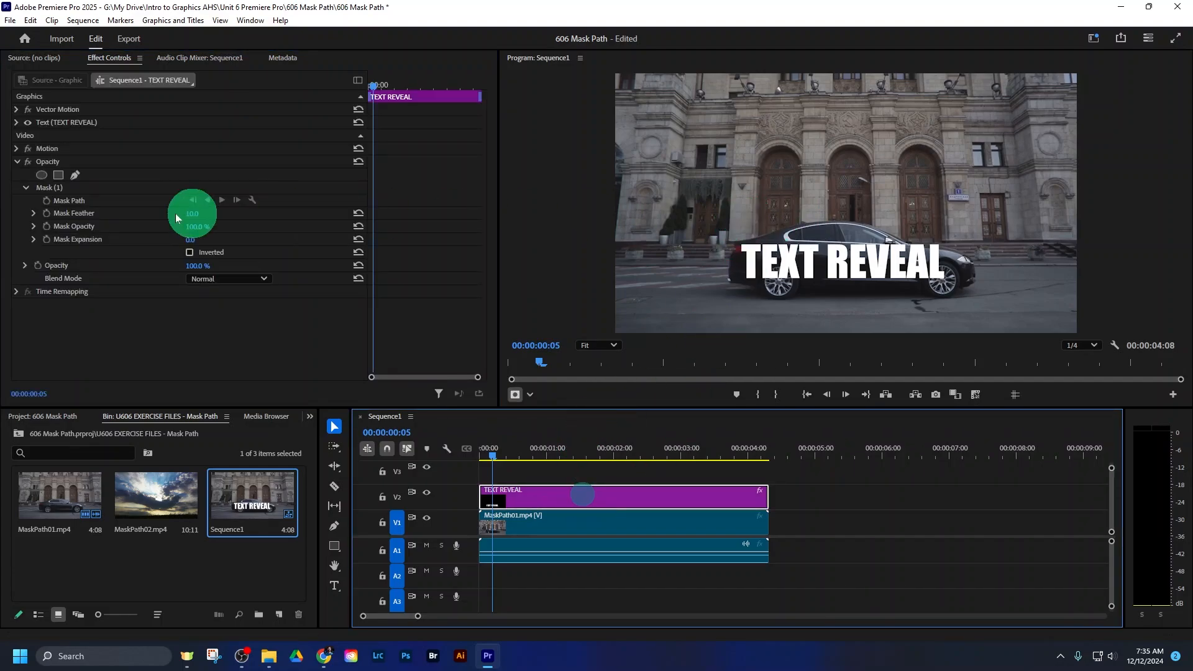
click(76, 176)
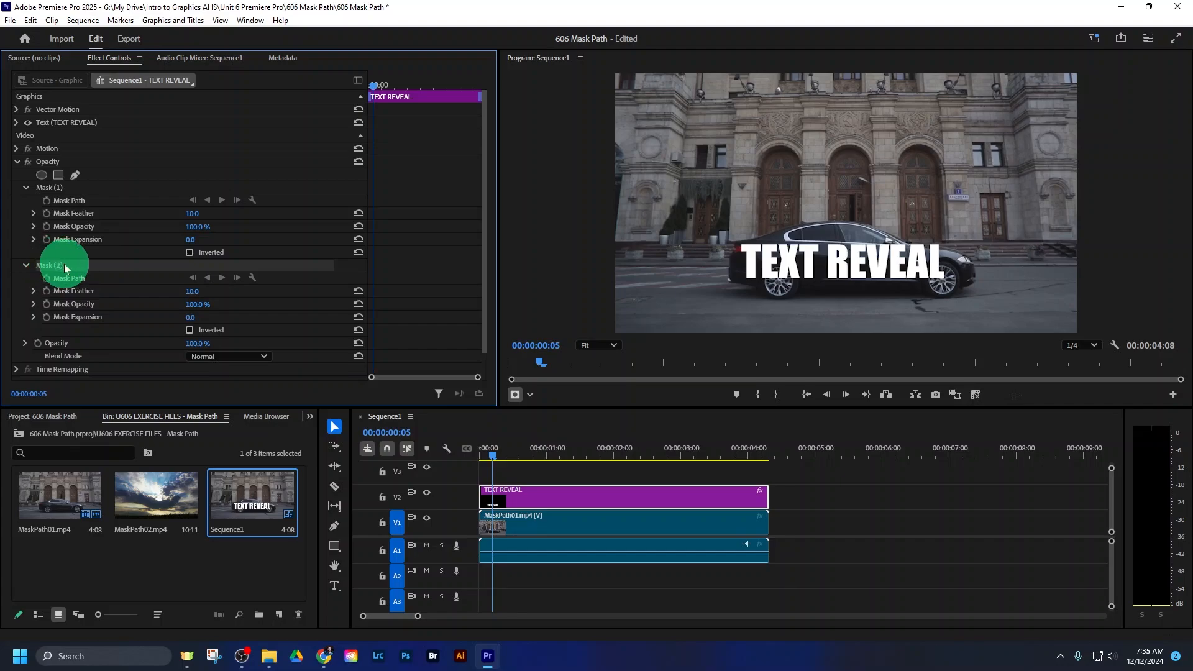
click(52, 186)
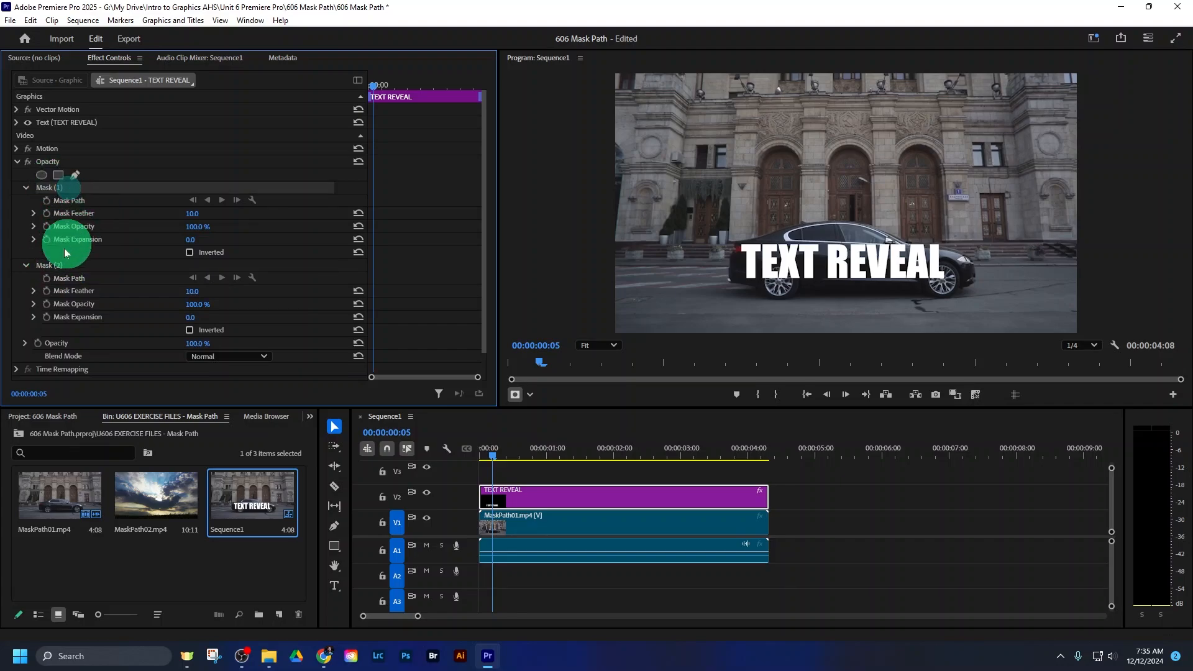
click(69, 265)
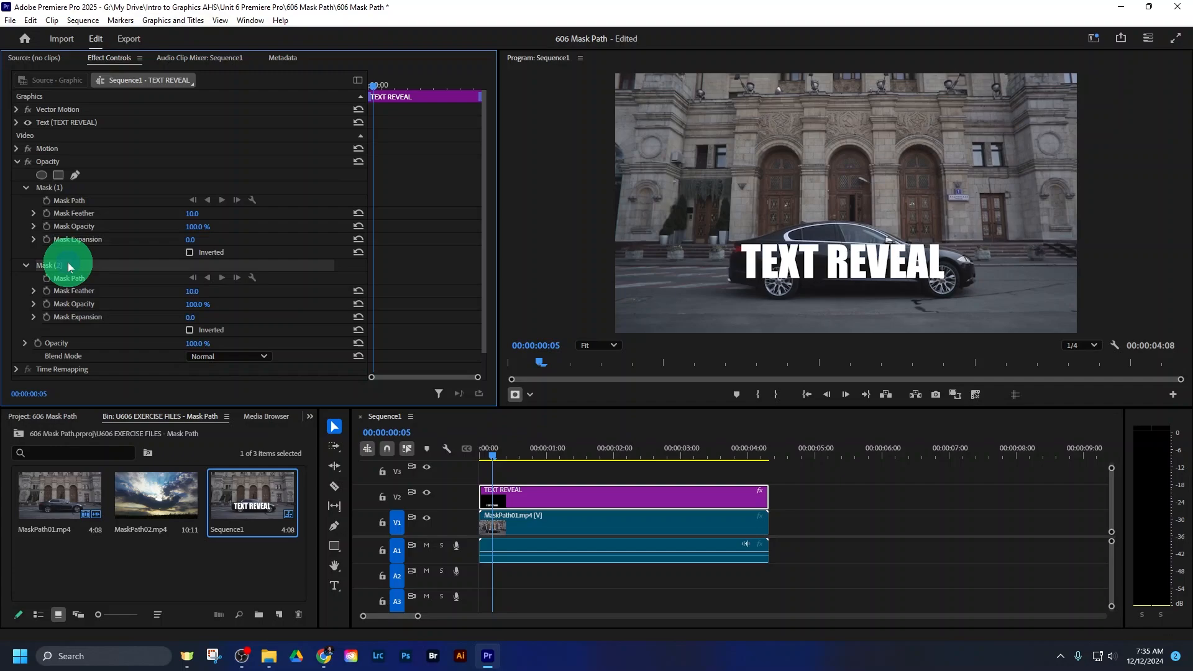
right_click(75, 268)
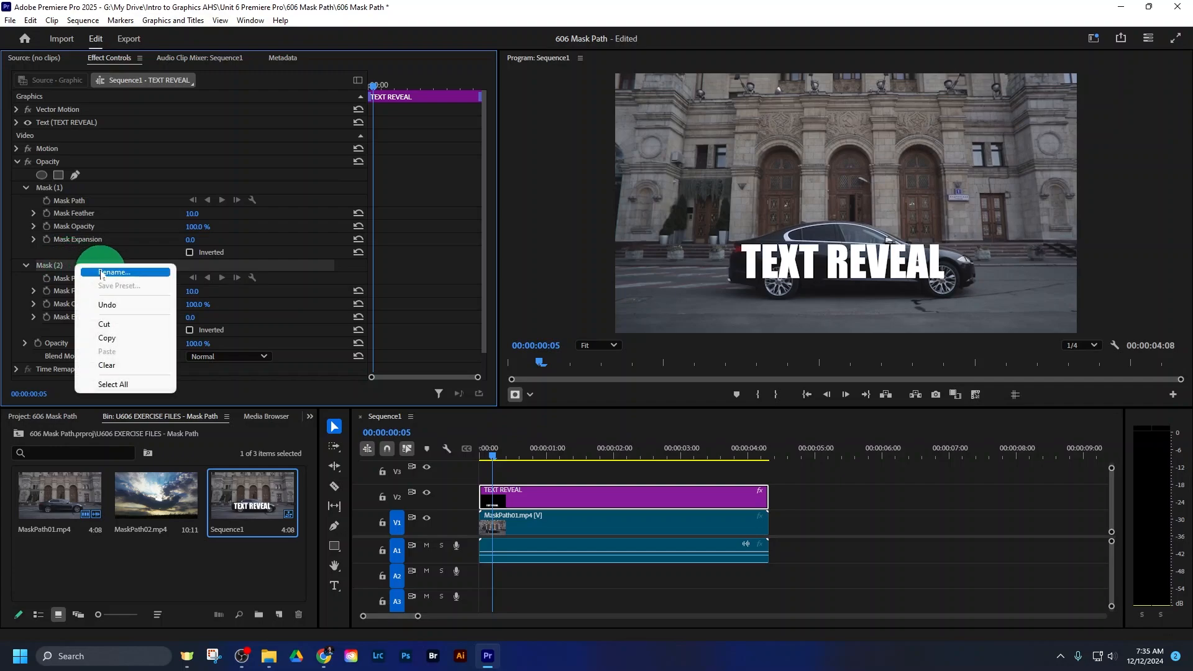
click(109, 365)
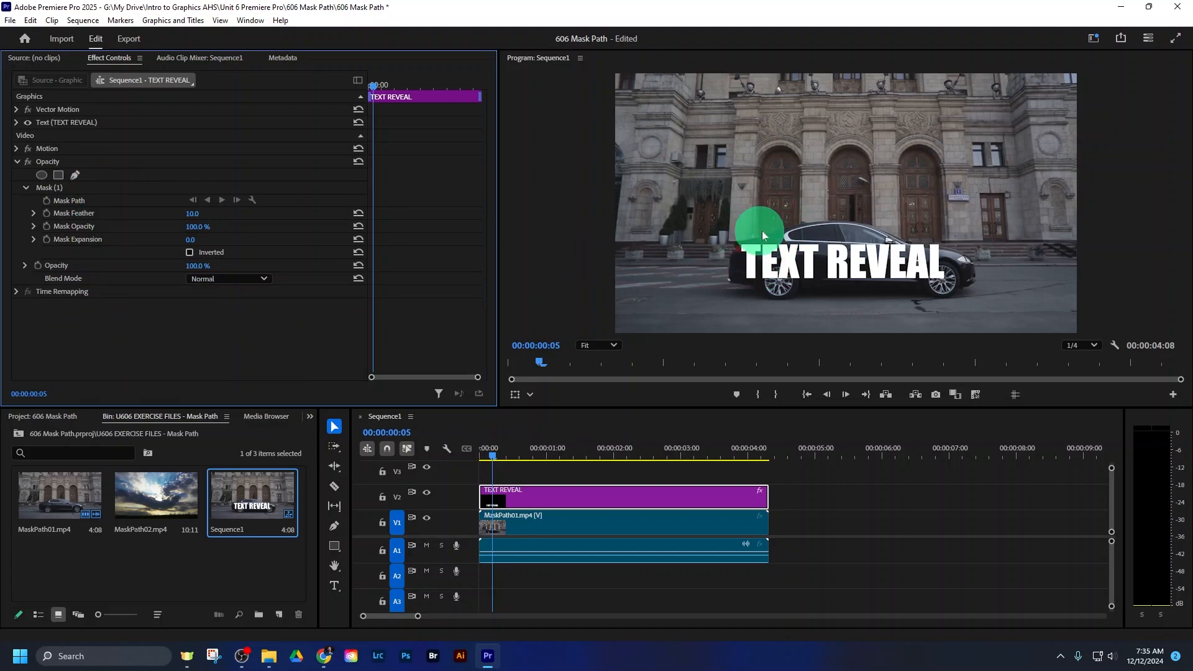
- Start Mask (1) with closely spaced points from the car's trunk edge down its rear past the tail light
click(58, 188)
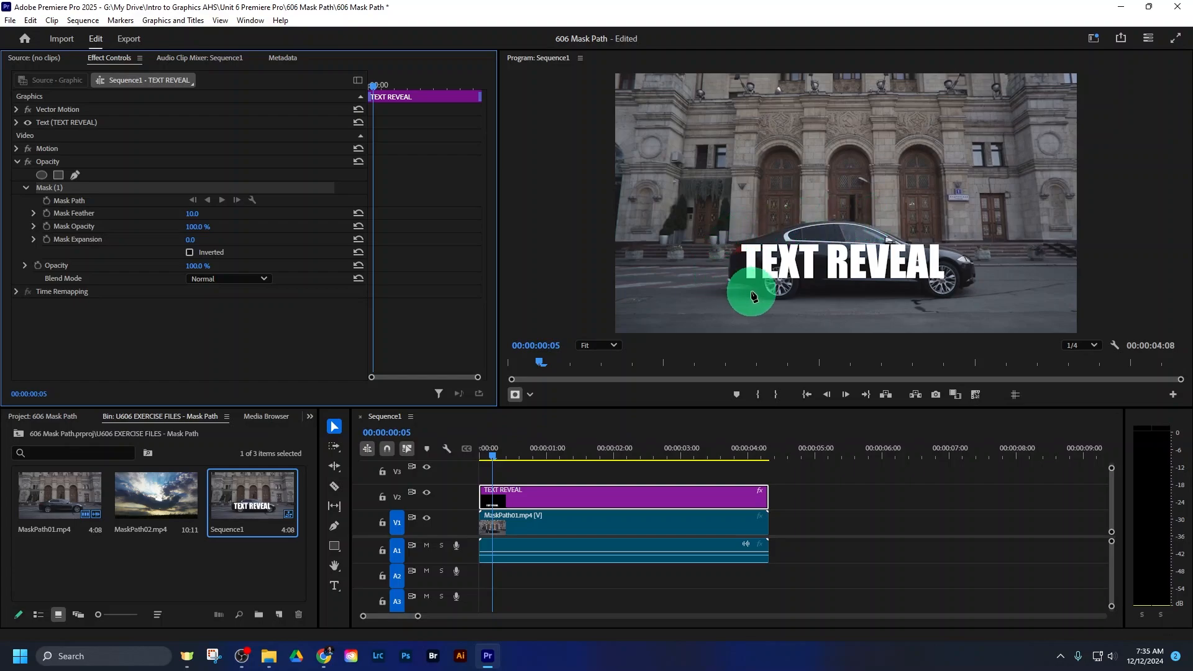
click(613, 347)
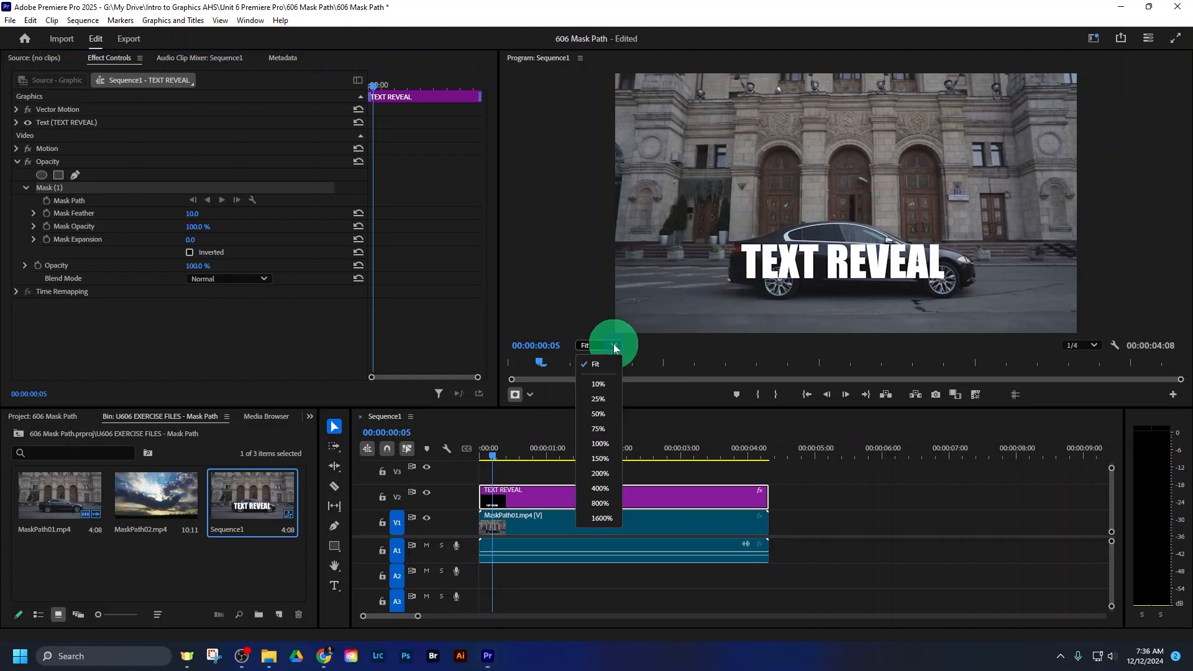
click(602, 458)
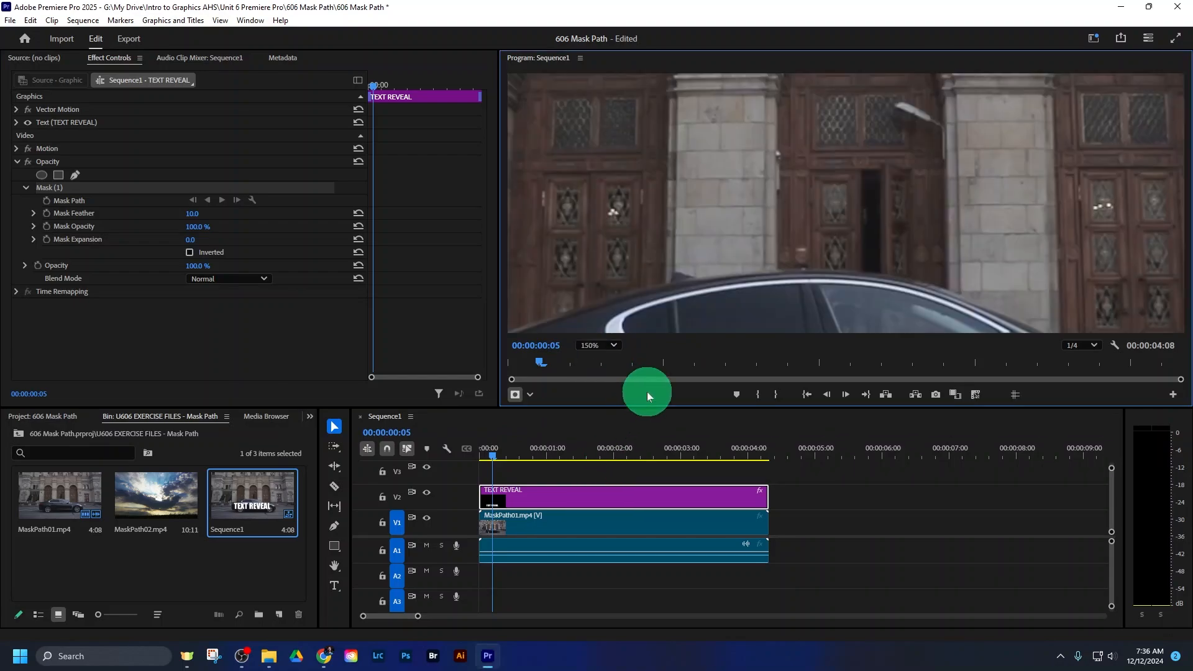
click(335, 567)
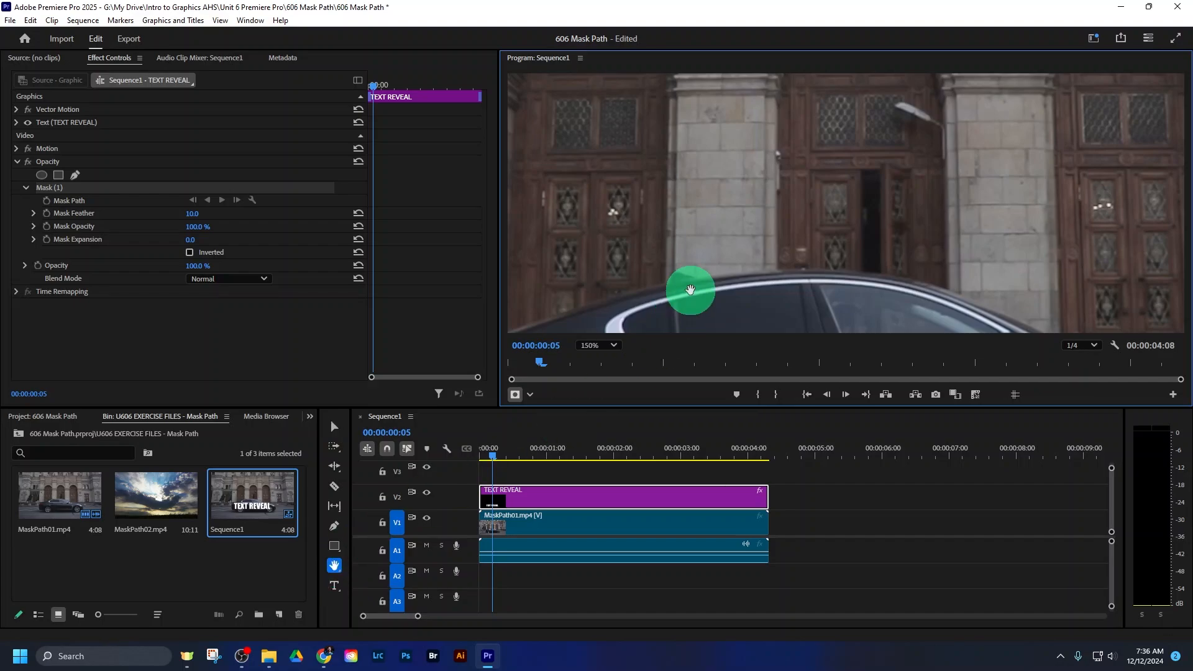
drag(690, 290, 817, 121)
click(614, 345)
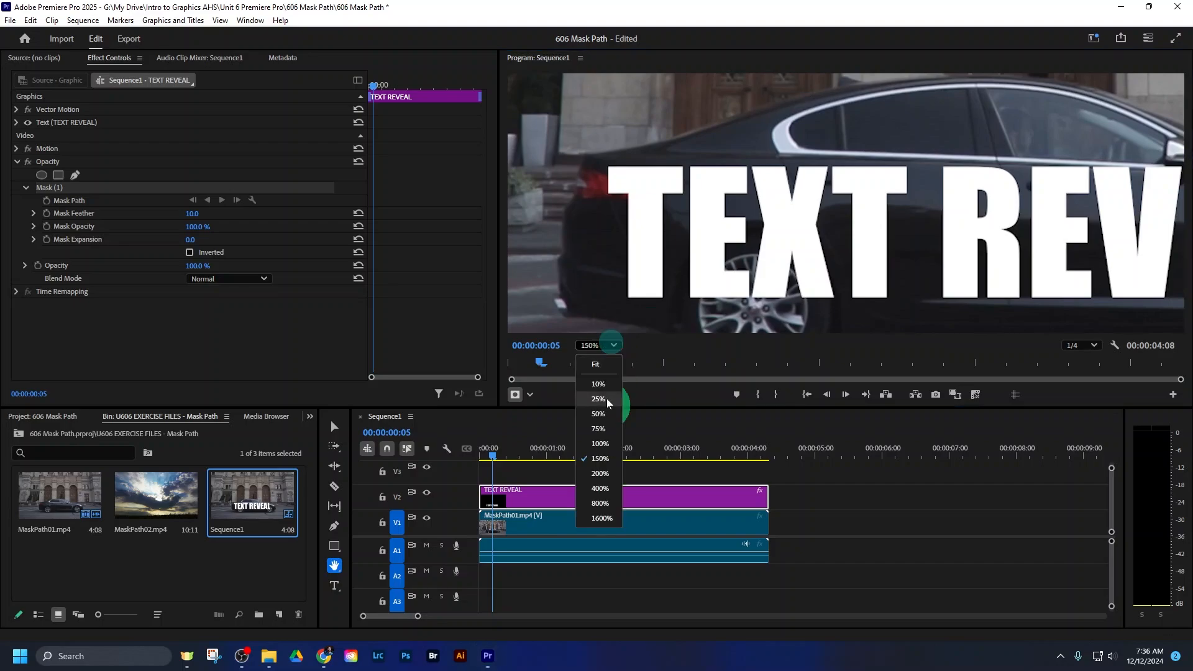
click(601, 443)
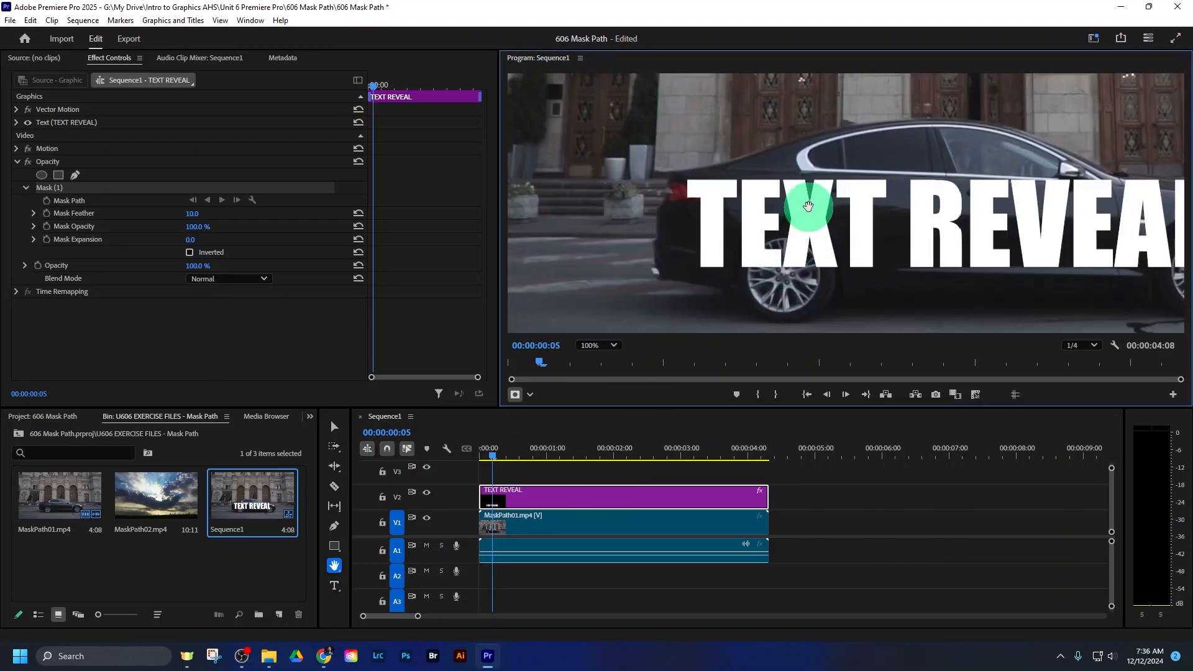
drag(808, 206, 735, 172)
click(334, 427)
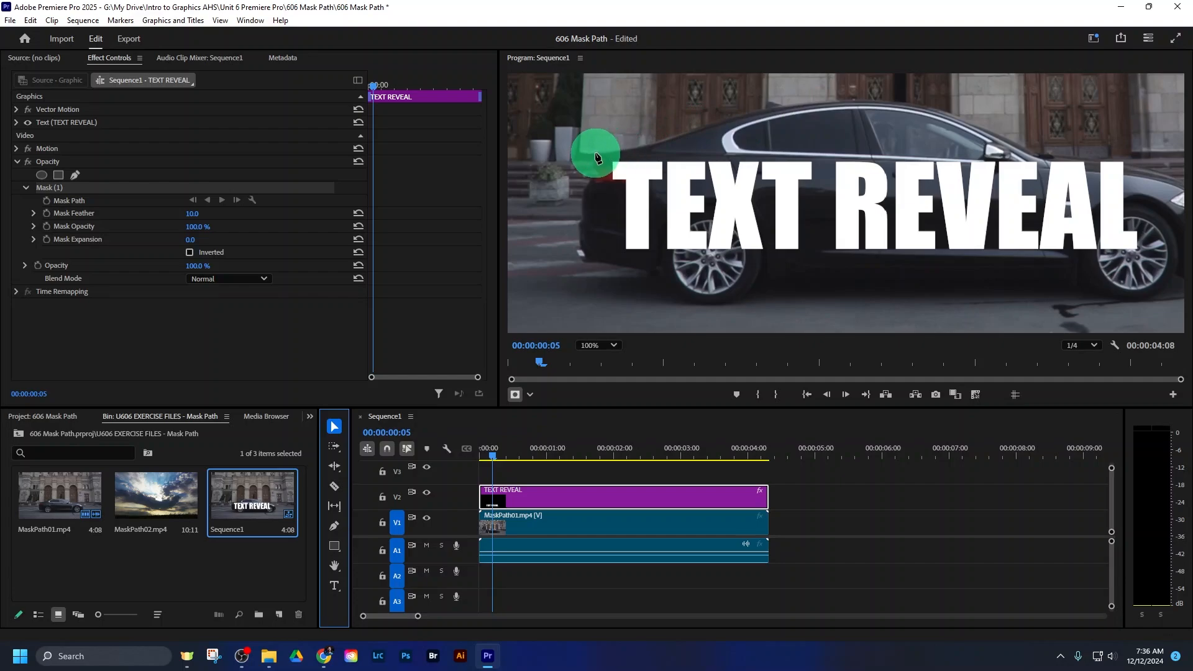
click(620, 147)
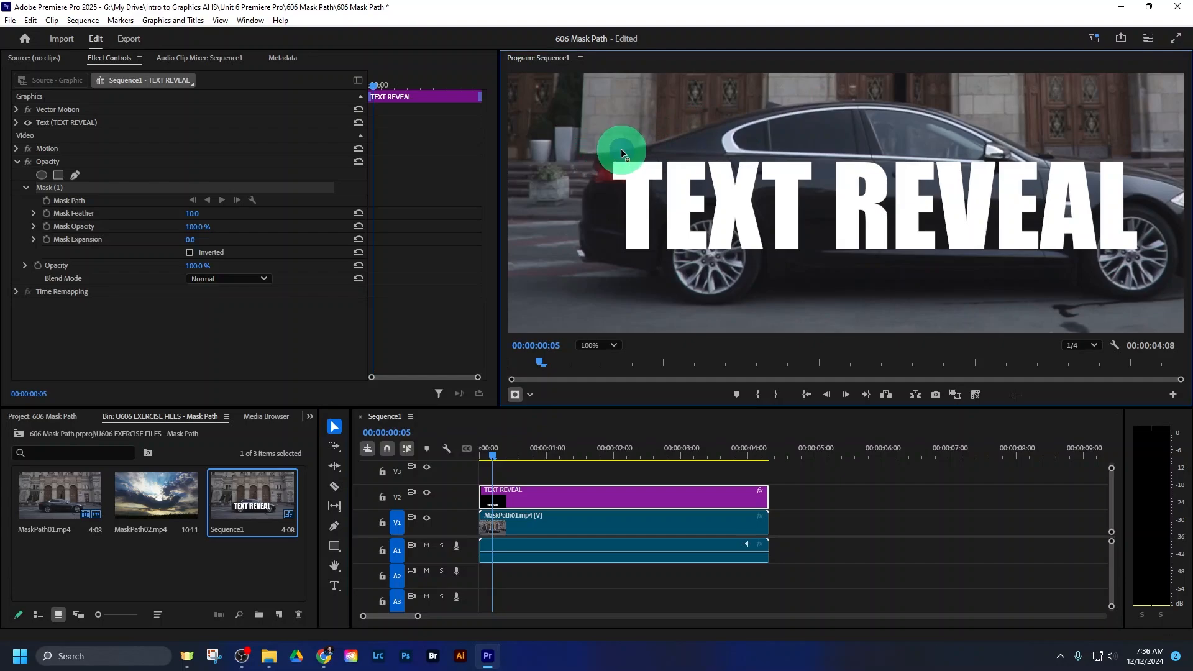
click(611, 152)
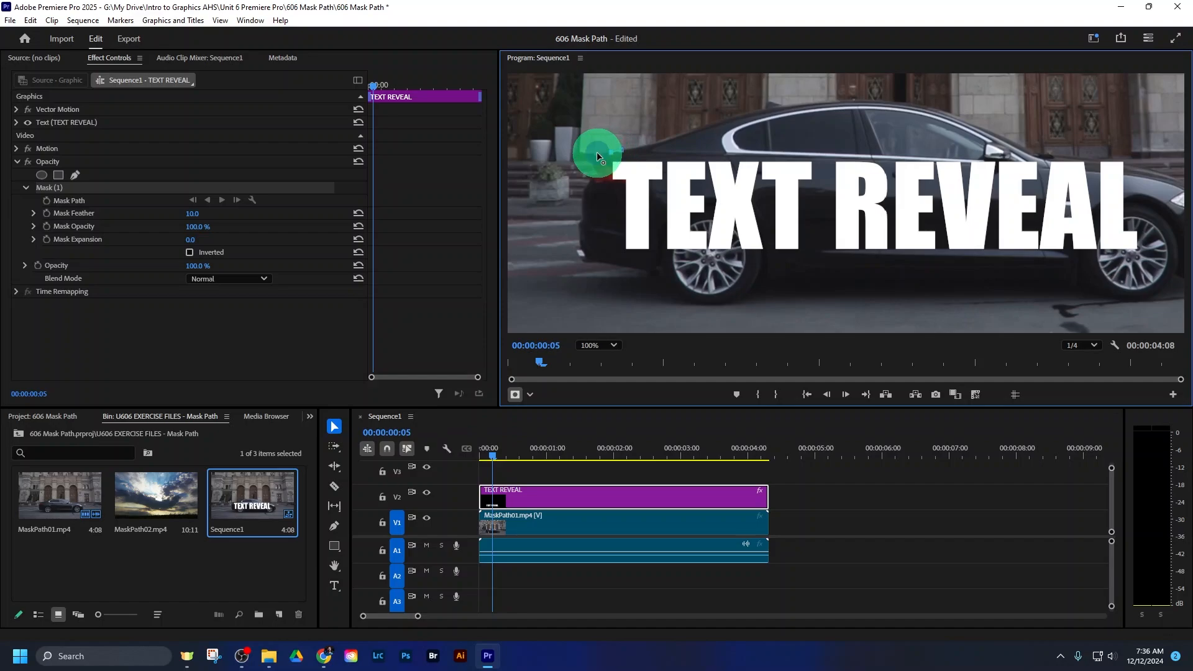
click(597, 153)
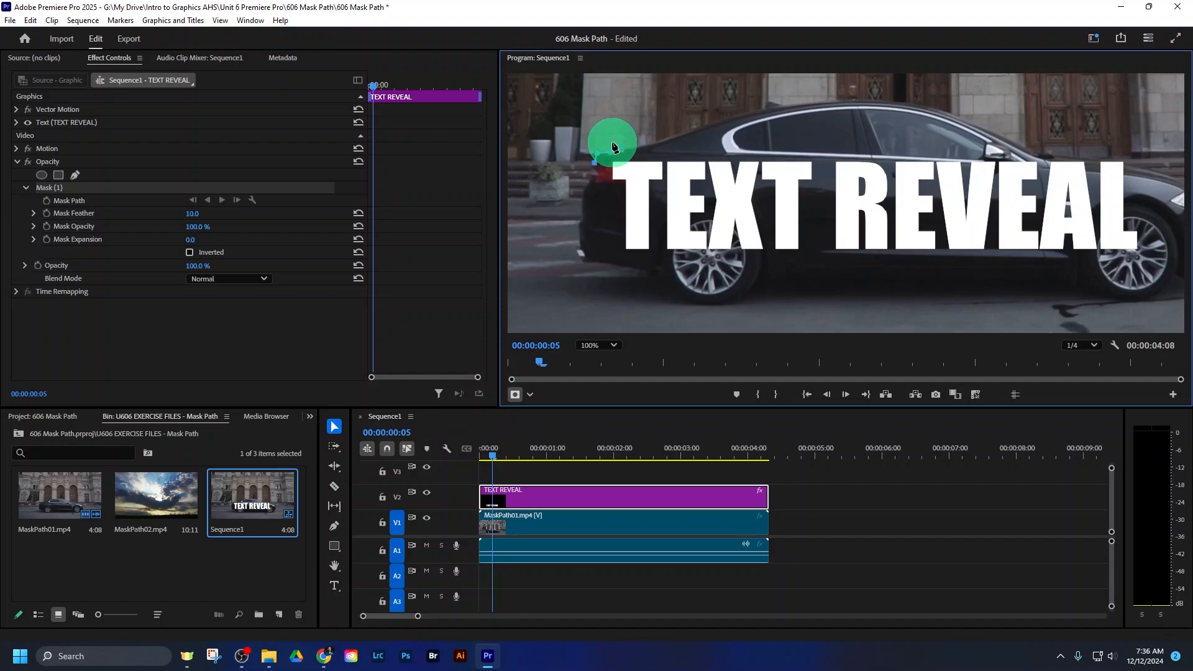
click(594, 163)
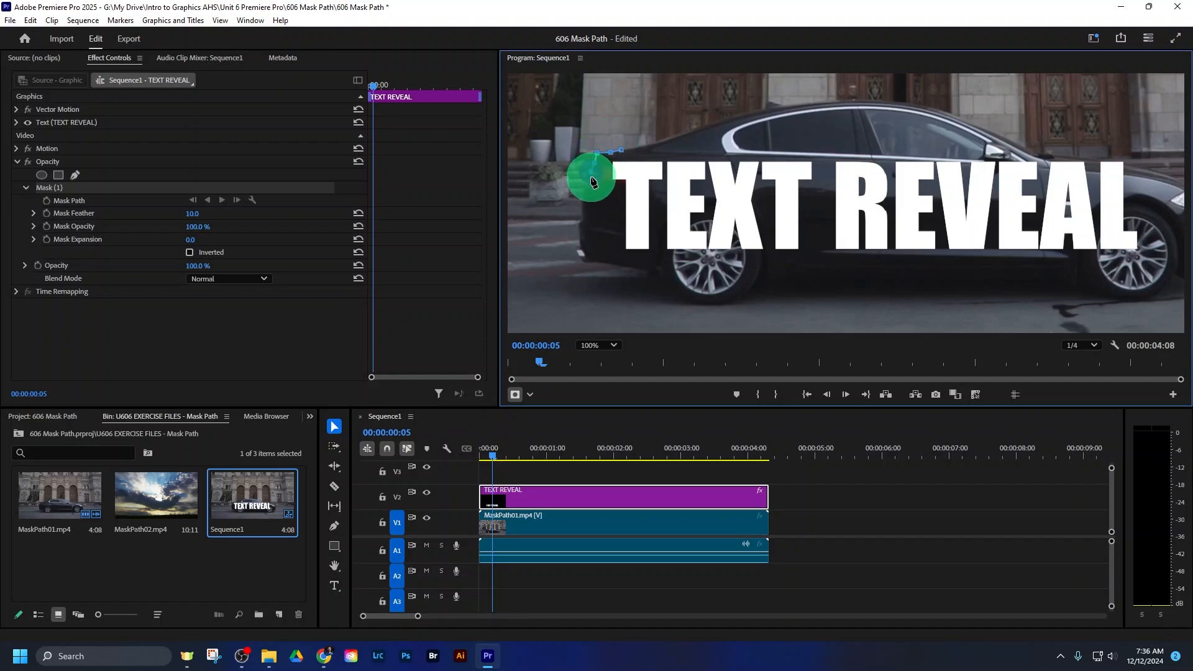
click(590, 175)
click(587, 185)
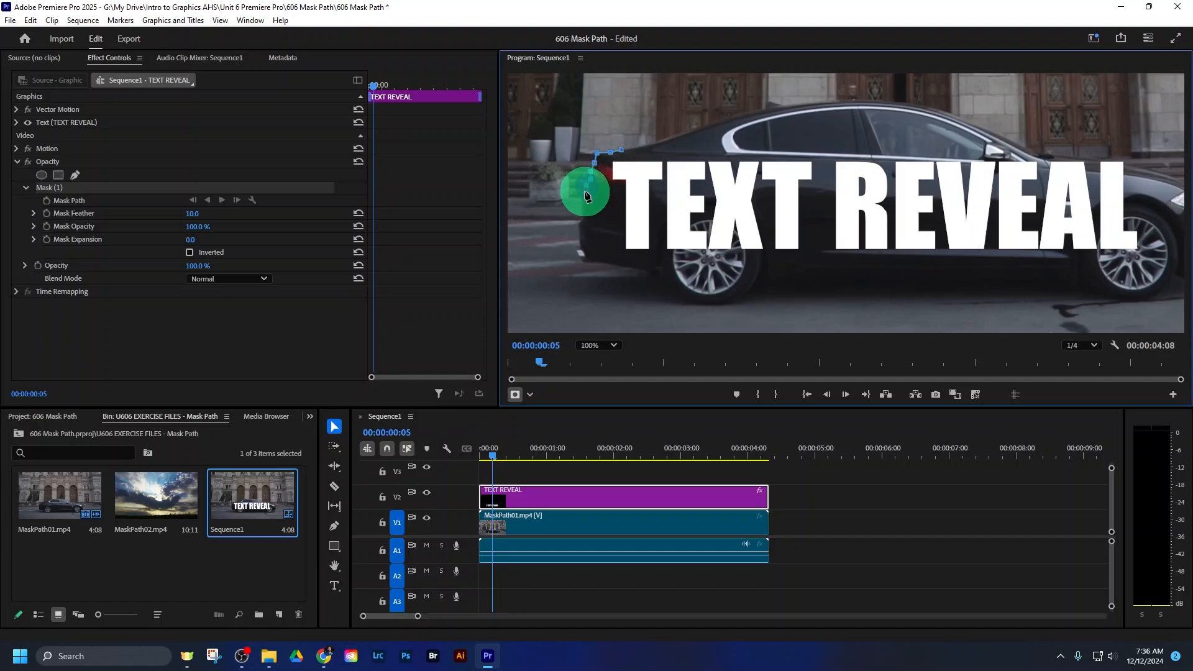
click(583, 192)
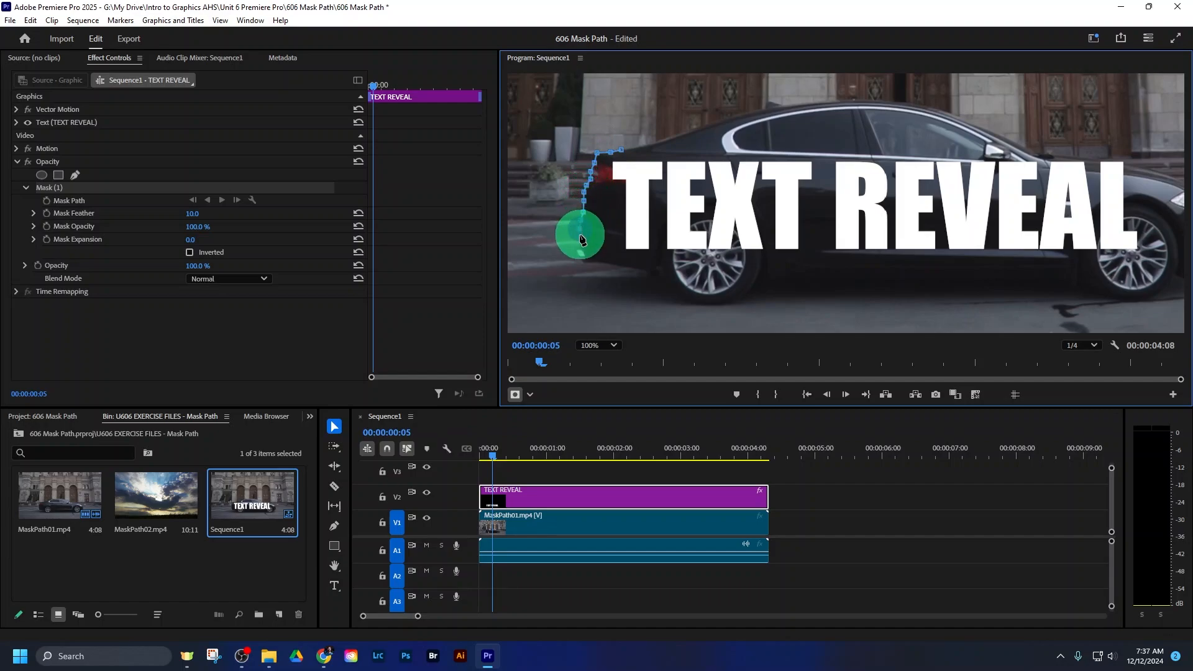
- Continue the Mask (1) path around the rear bumper and along the underside to the ground below the rear wheel
click(580, 238)
click(582, 251)
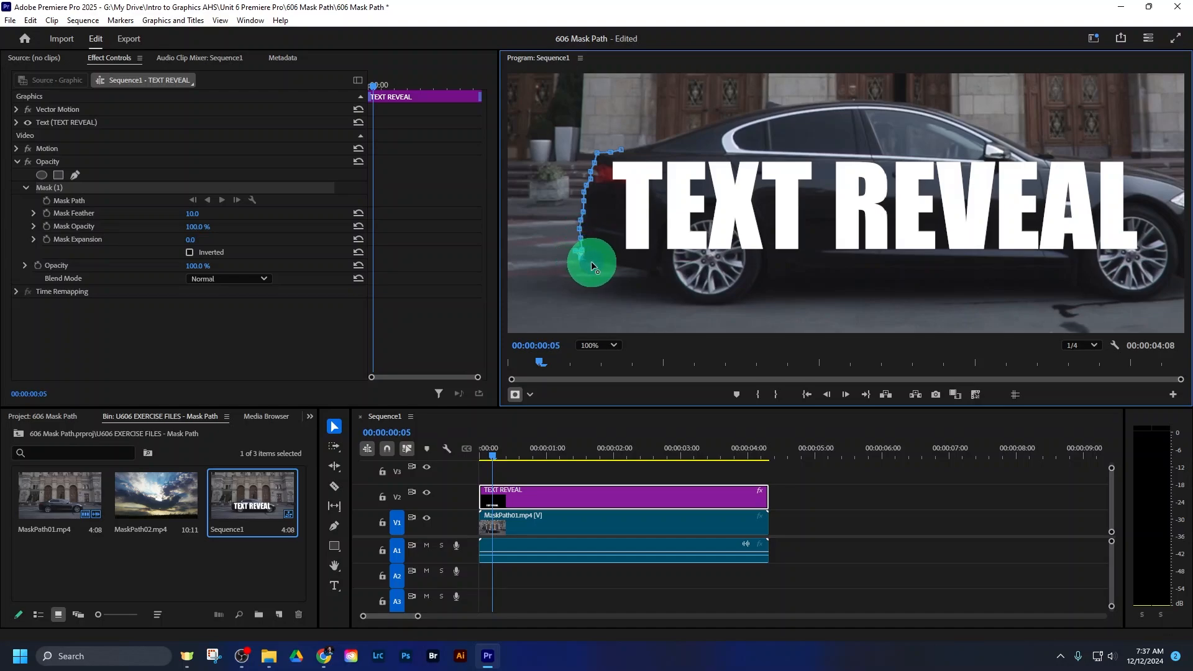
click(591, 262)
drag(614, 265, 708, 305)
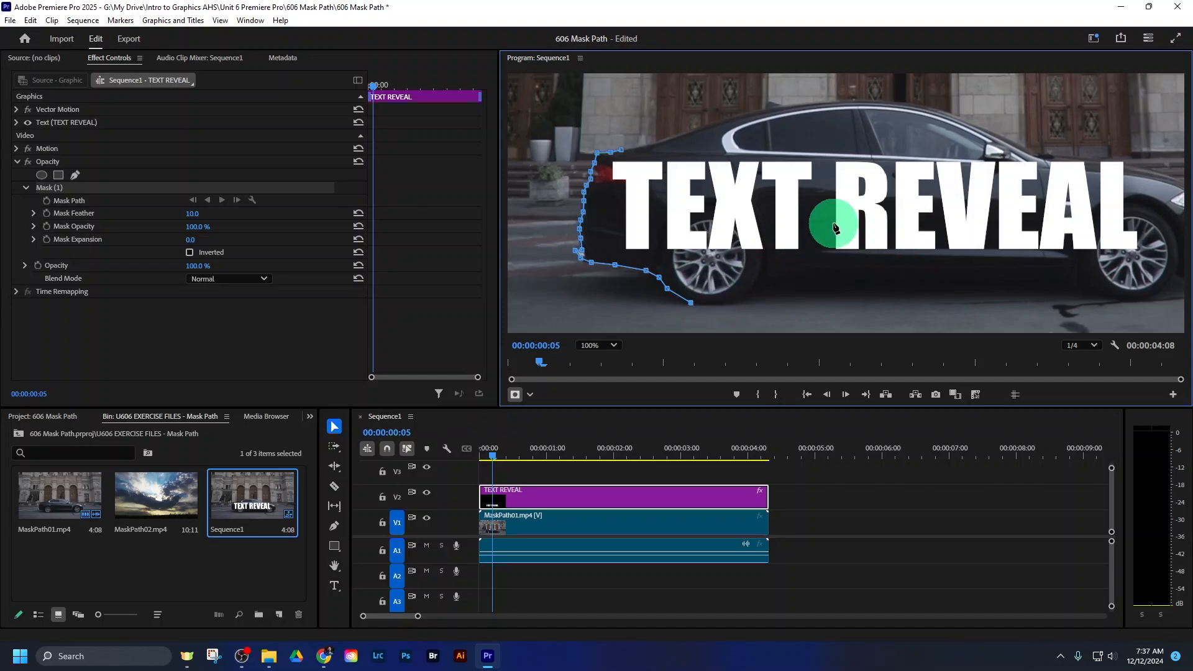
- Extend the mask path along the ground past the car's front, up beyond the hood, and close it at the trunk
key(h)
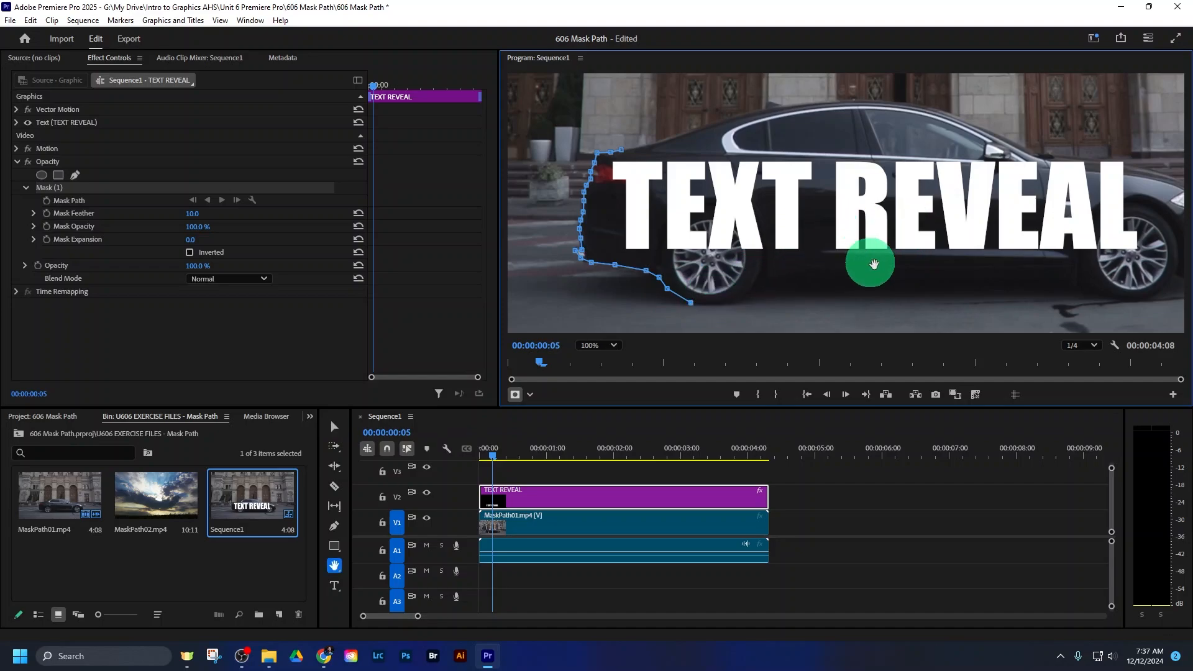
drag(868, 261, 811, 253)
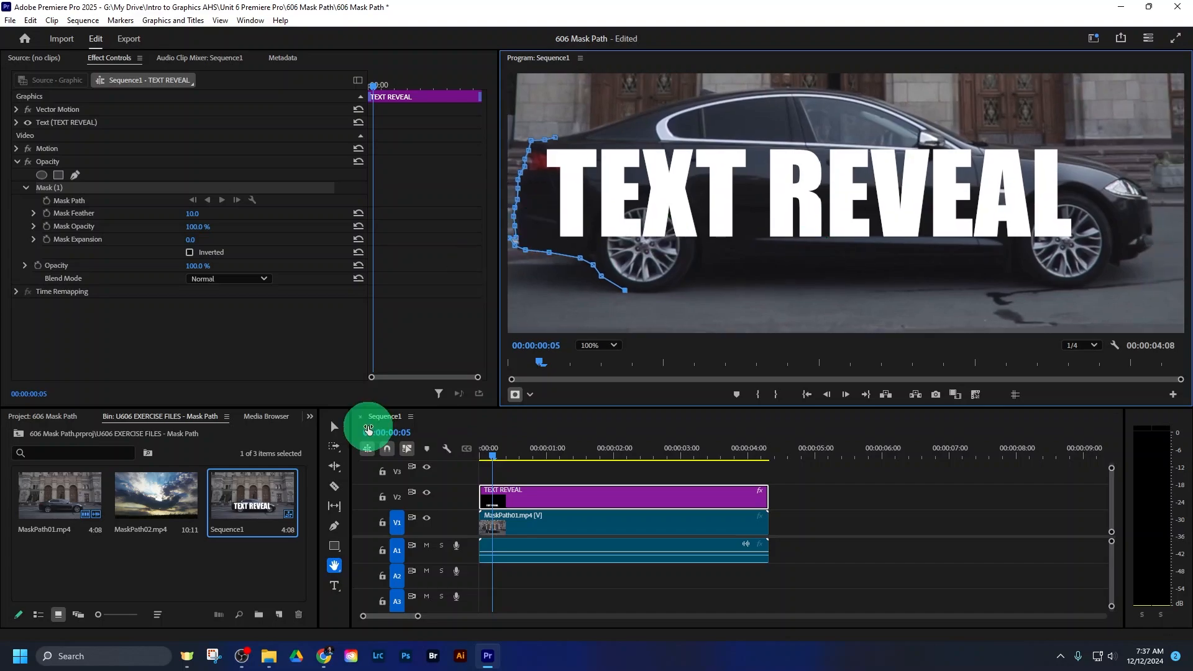
click(334, 426)
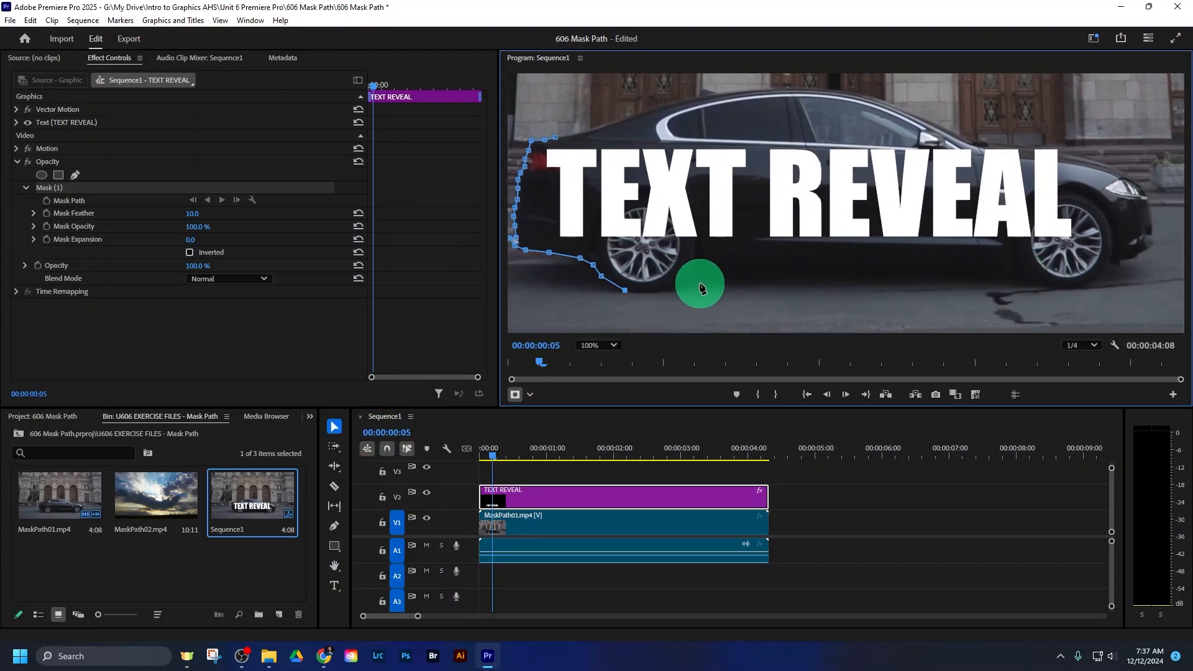
click(1171, 291)
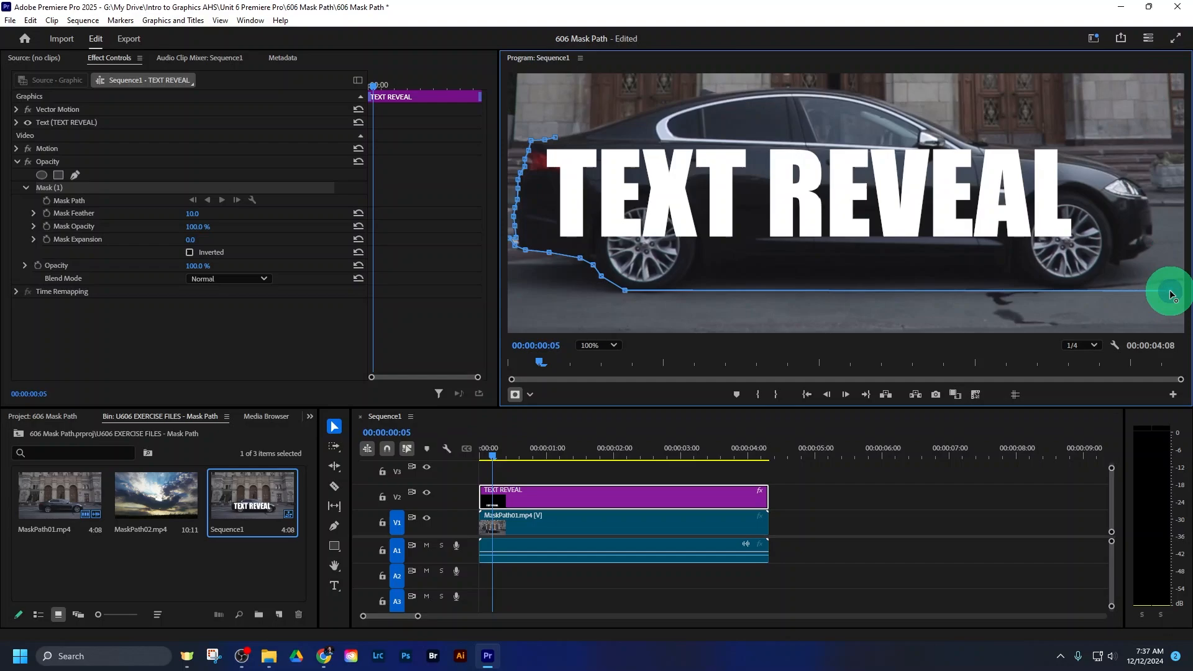
click(1163, 101)
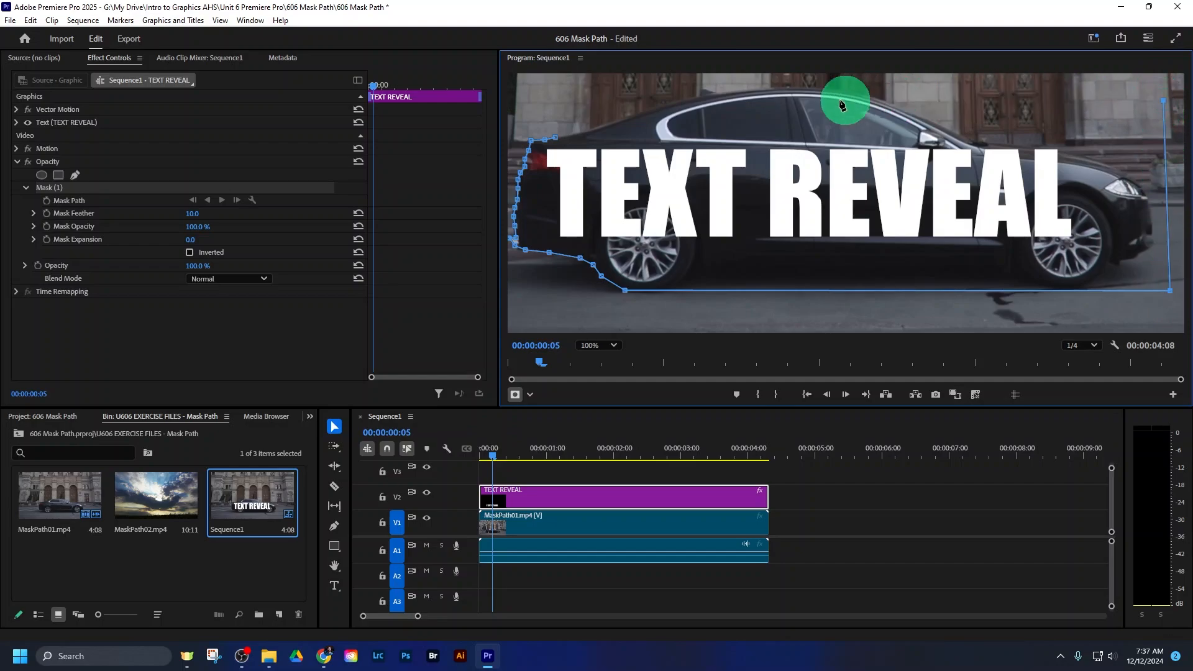
click(554, 138)
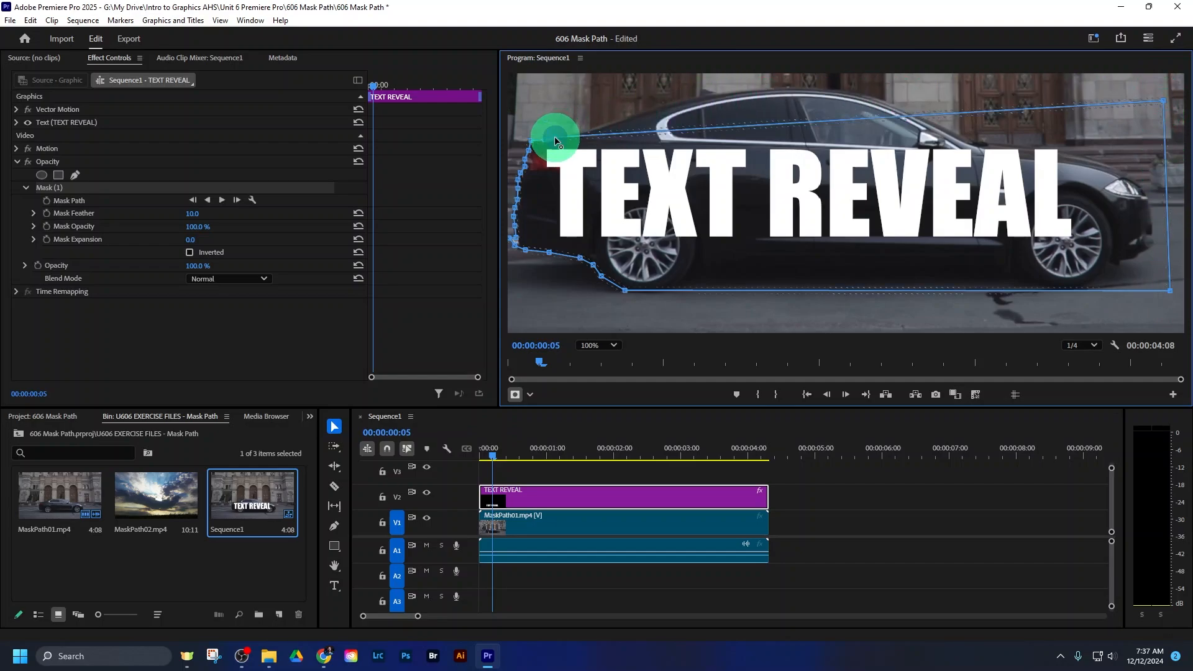
drag(555, 136, 516, 202)
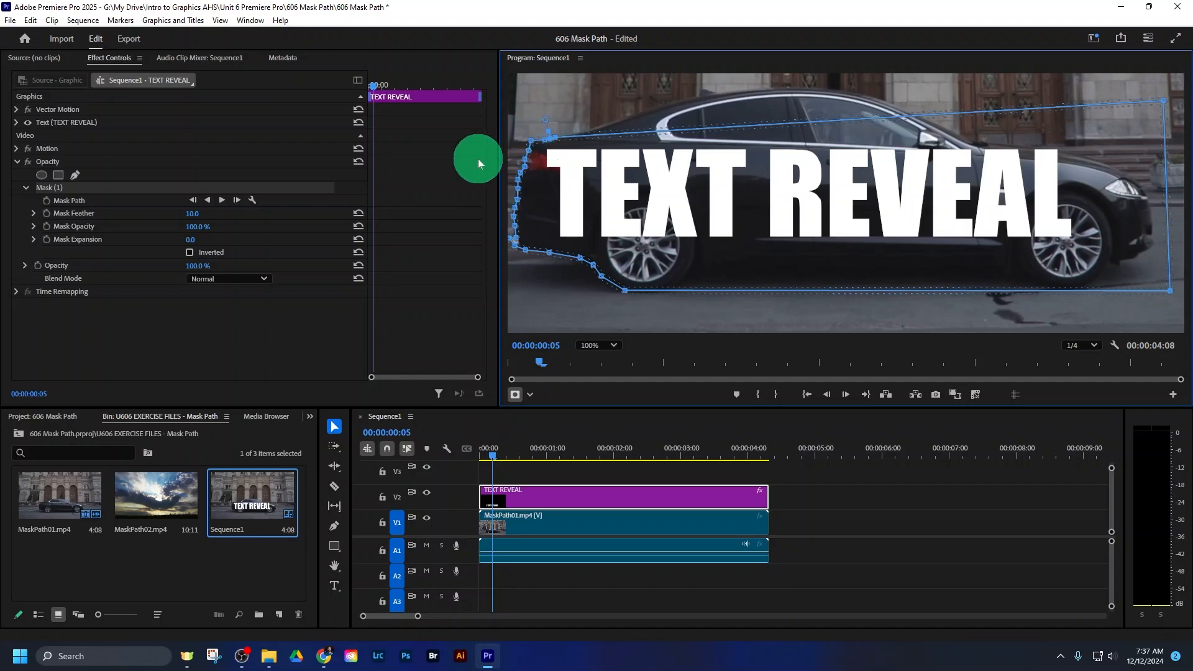
- Invert Mask (1) and move the mask shape forward along the car to uncover the first letters of the title
click(190, 253)
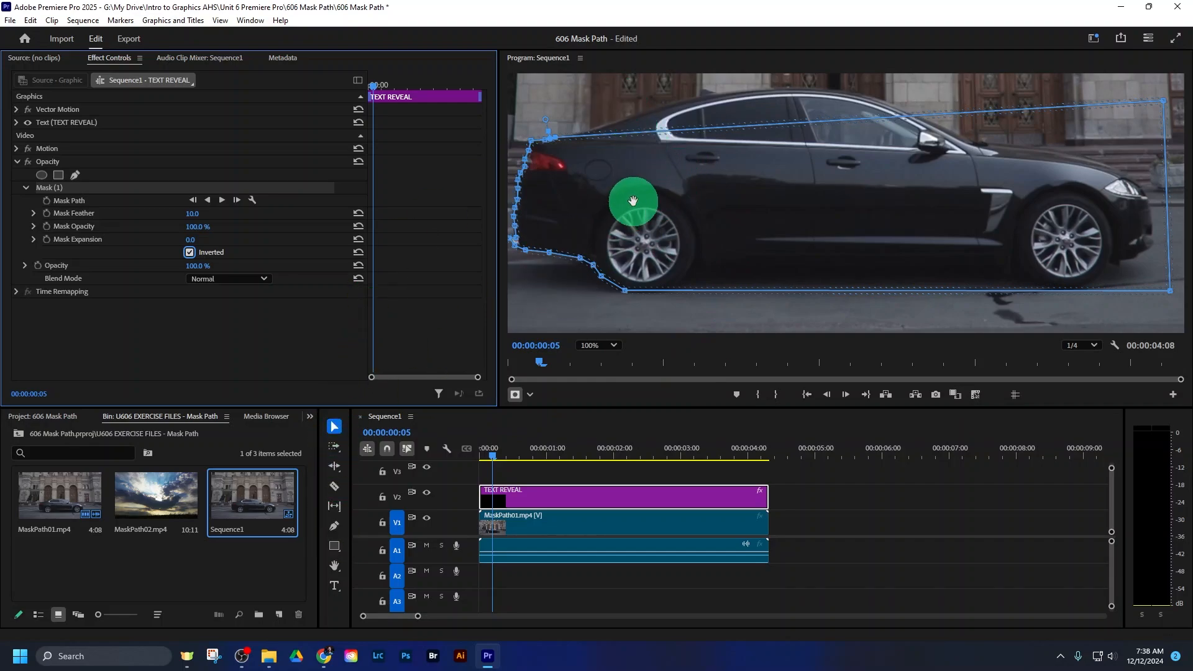
drag(643, 206, 768, 178)
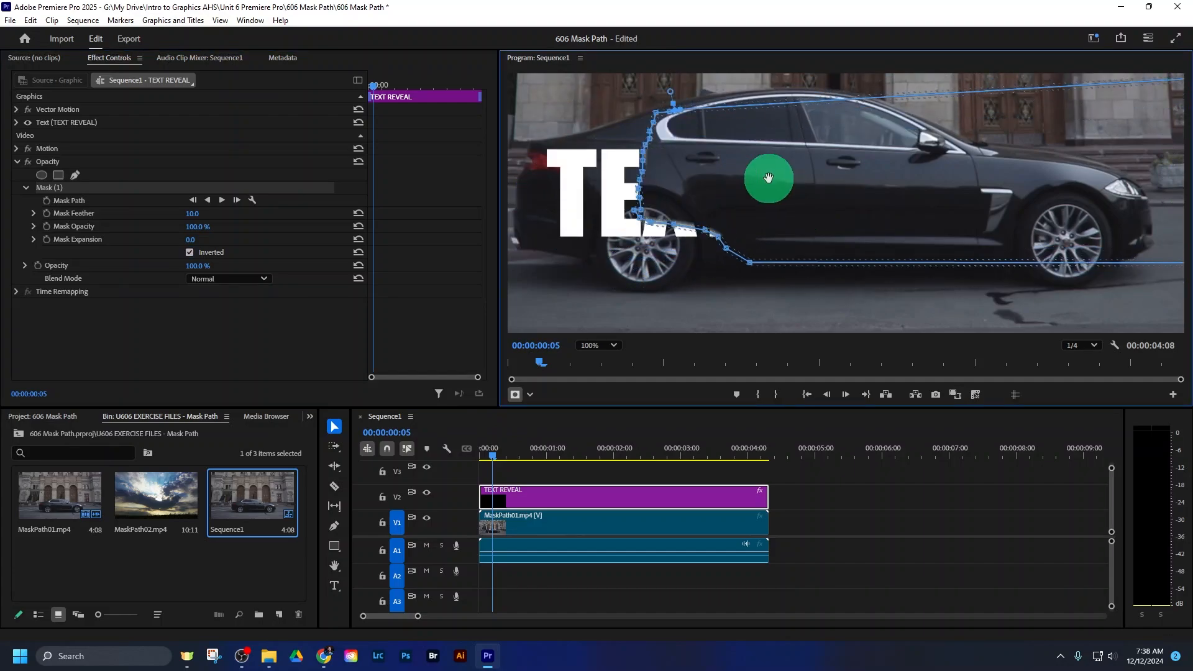
- Undo the last mask move and set the Mask Feather of Mask (1) to 0
key(ctrl+z)
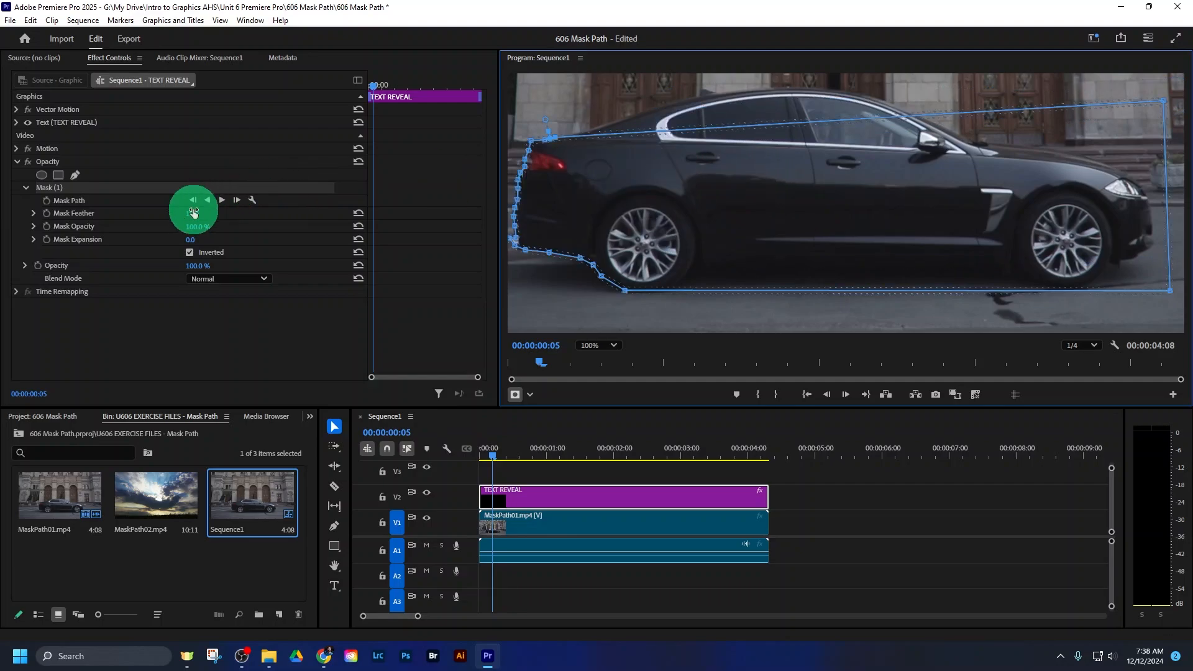
drag(191, 214, 170, 213)
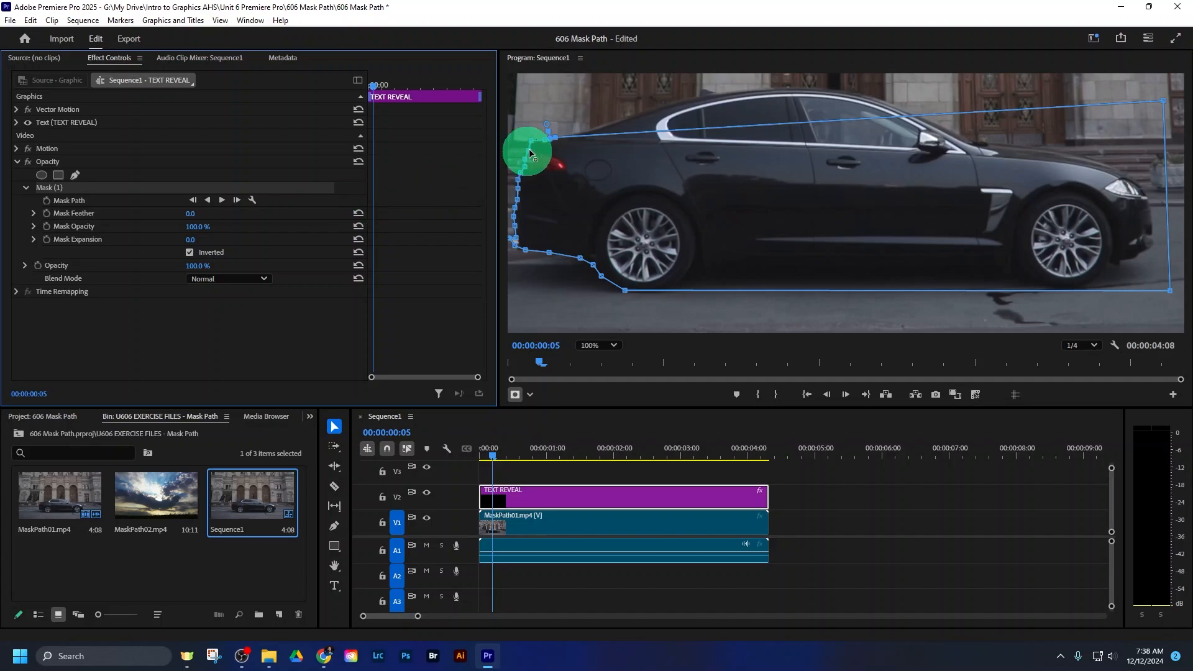
- Turn on Mask Path keyframing at 00:00:00:05 and reselect Mask (1), ready to adjust its shape around the car's rear
click(47, 201)
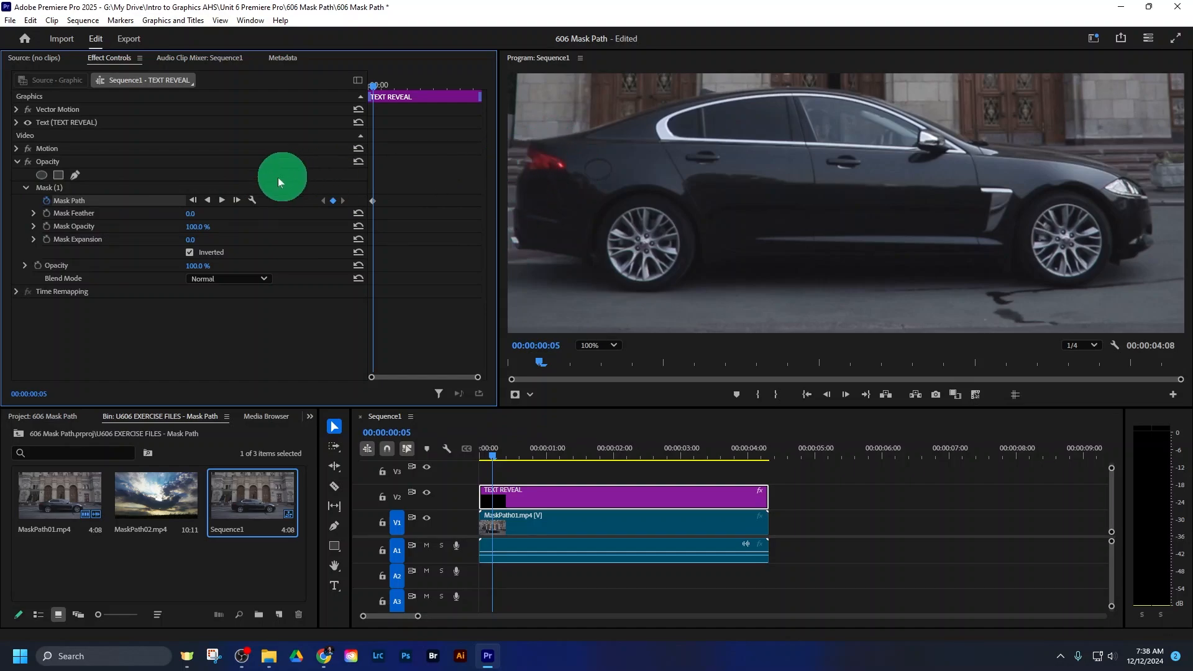
click(58, 188)
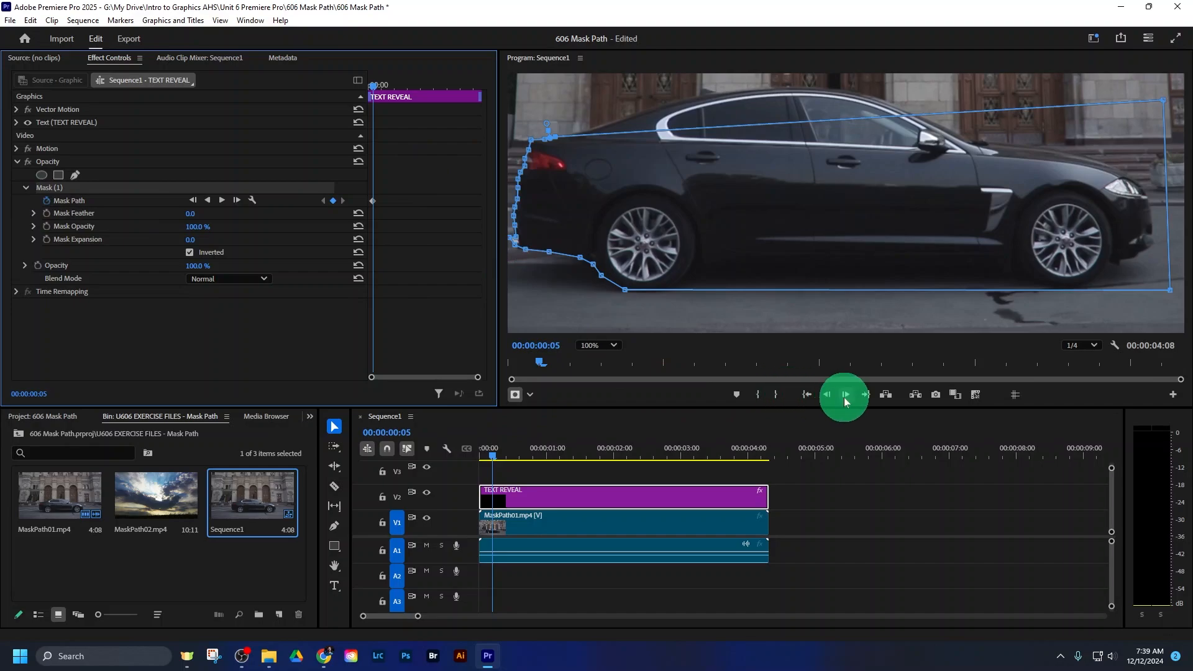
click(613, 345)
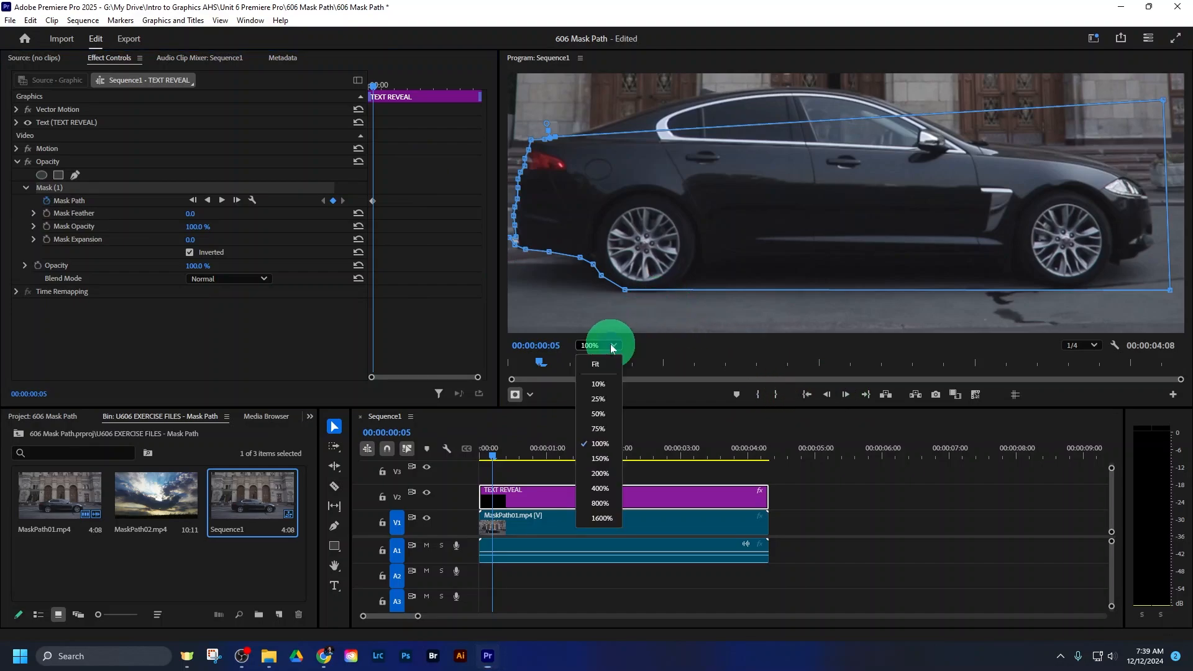
click(600, 458)
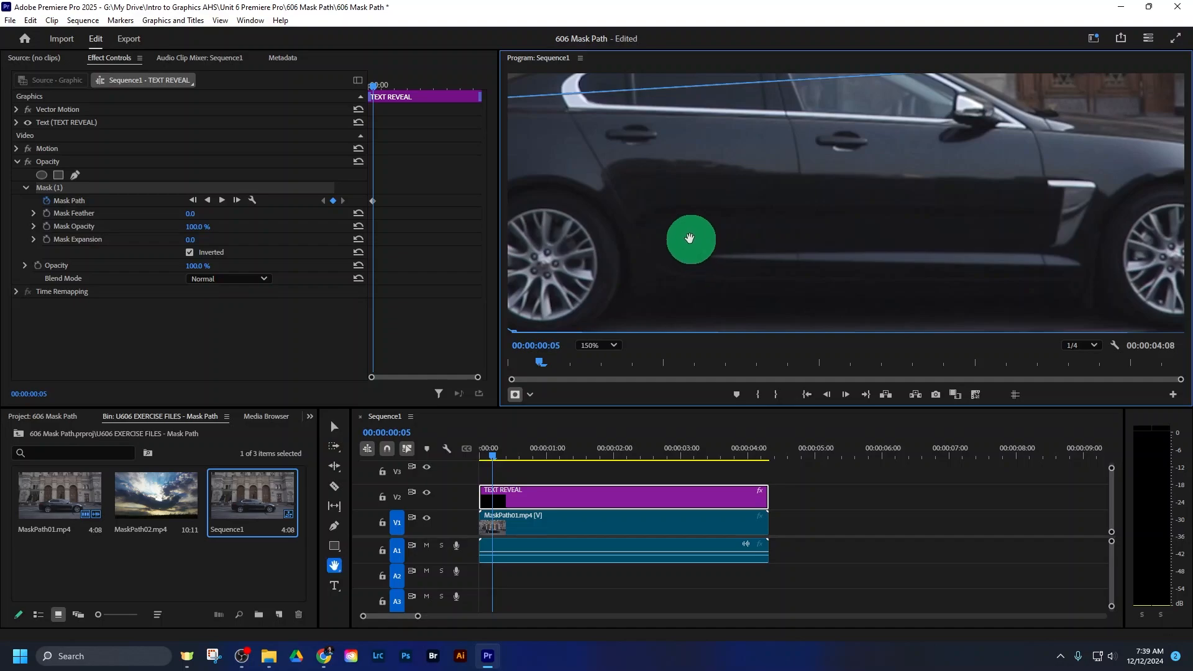
key(h)
drag(655, 221, 833, 205)
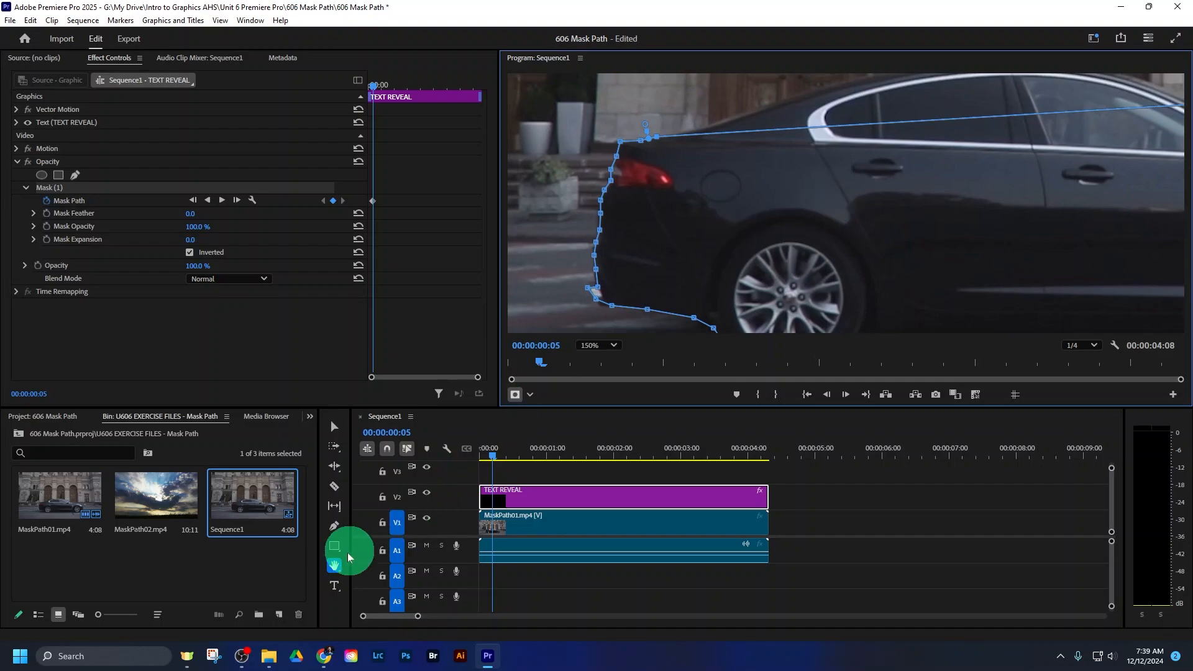
mouse_move(775, 269)
mouse_down()
mouse_move(715, 146)
mouse_move(613, 207)
mouse_move(639, 259)
mouse_move(758, 252)
mouse_move(774, 271)
mouse_up()
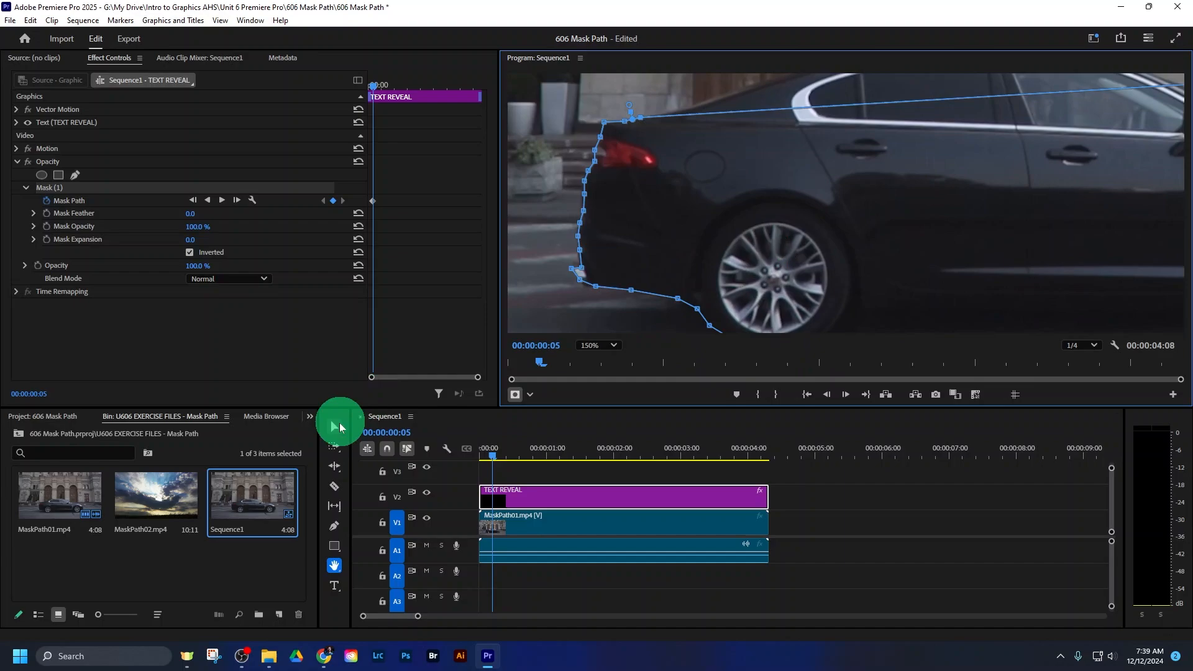
click(339, 426)
click(740, 220)
drag(740, 220, 954, 206)
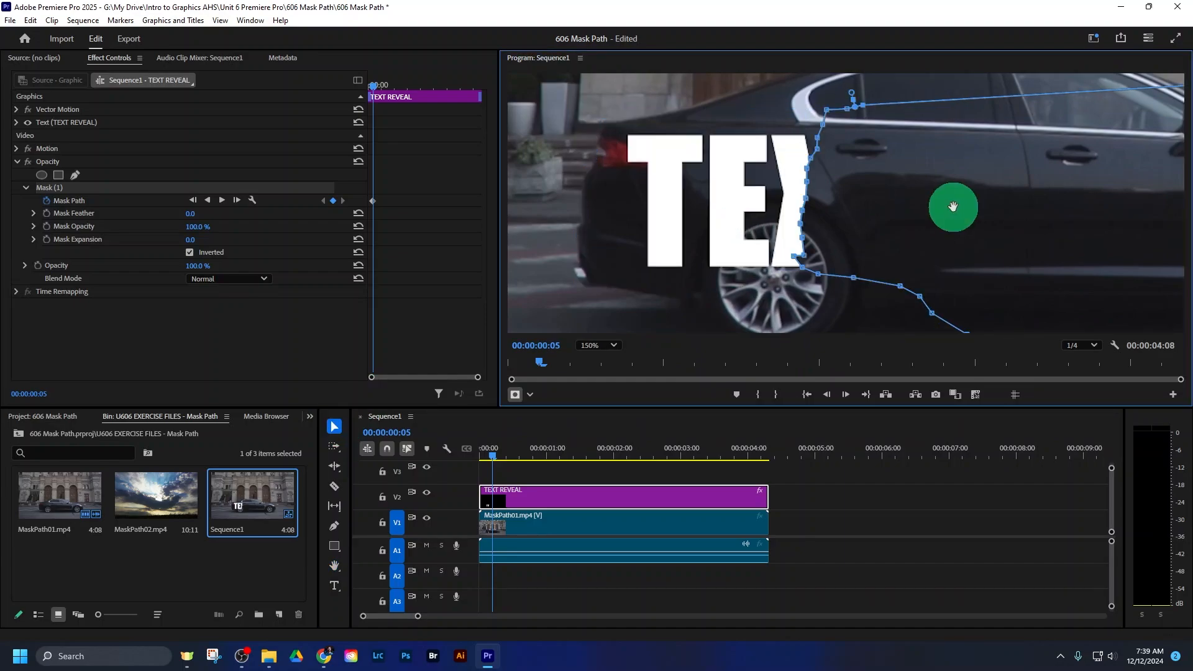
key(ctrl+z)
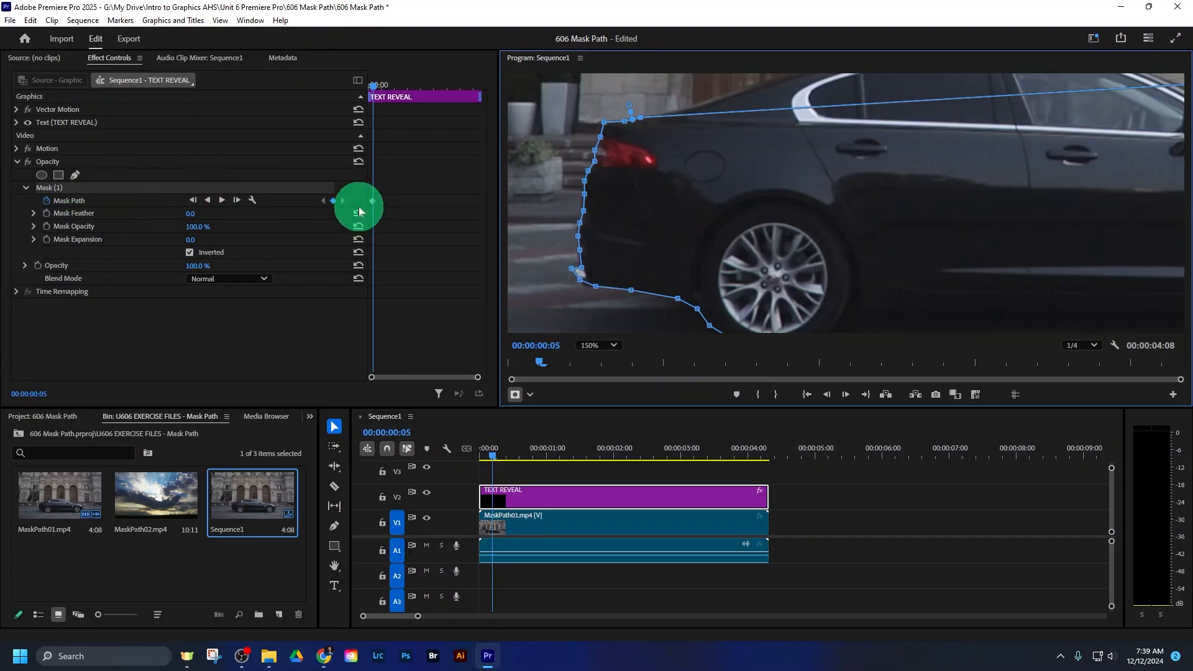
- Keyframe the Mask (1) path at 00:00:00:07 and 00:00:00:09 by nudging the whole shape forward to match the car's rear edge
click(845, 394)
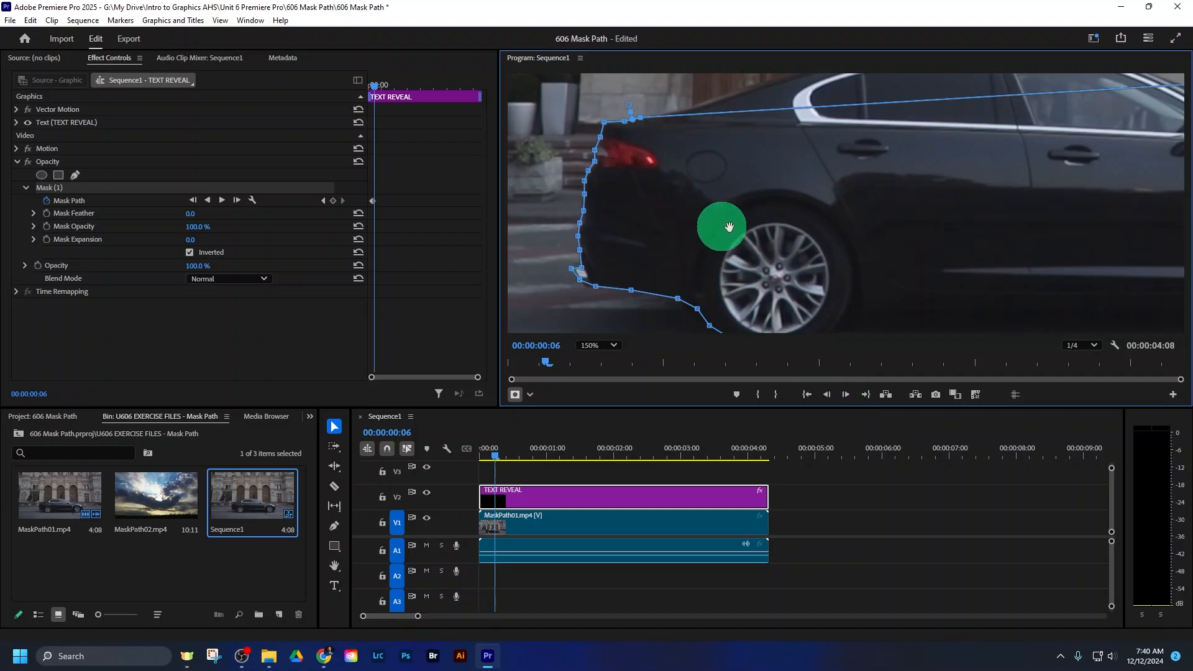
click(847, 395)
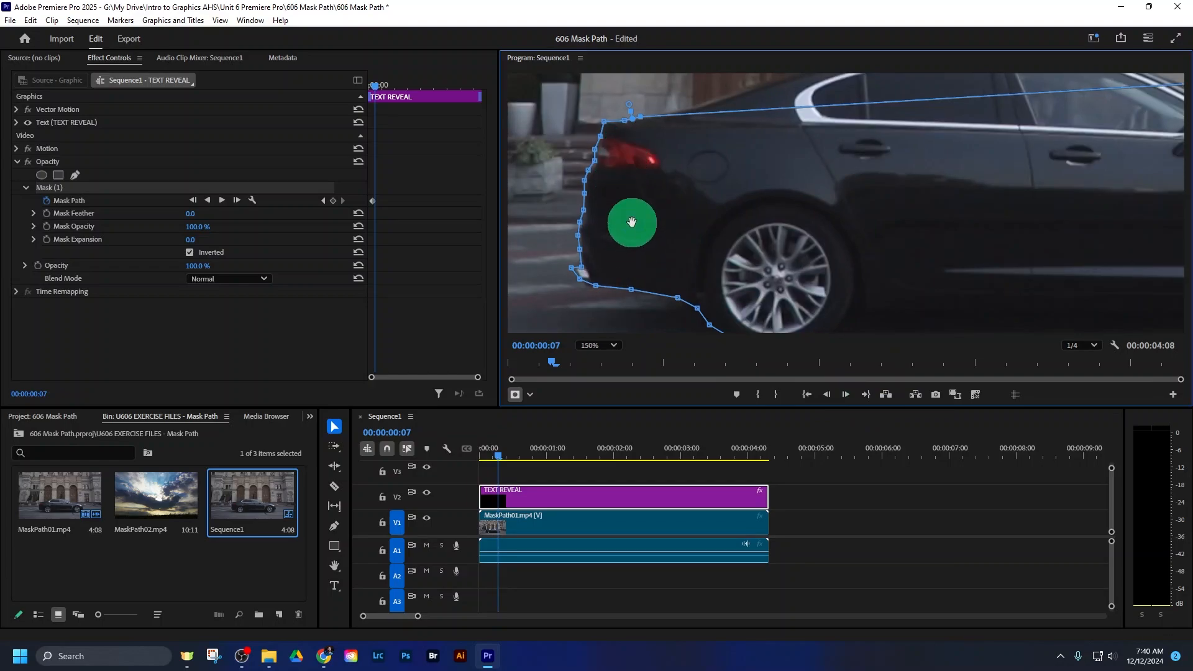
drag(632, 222, 633, 223)
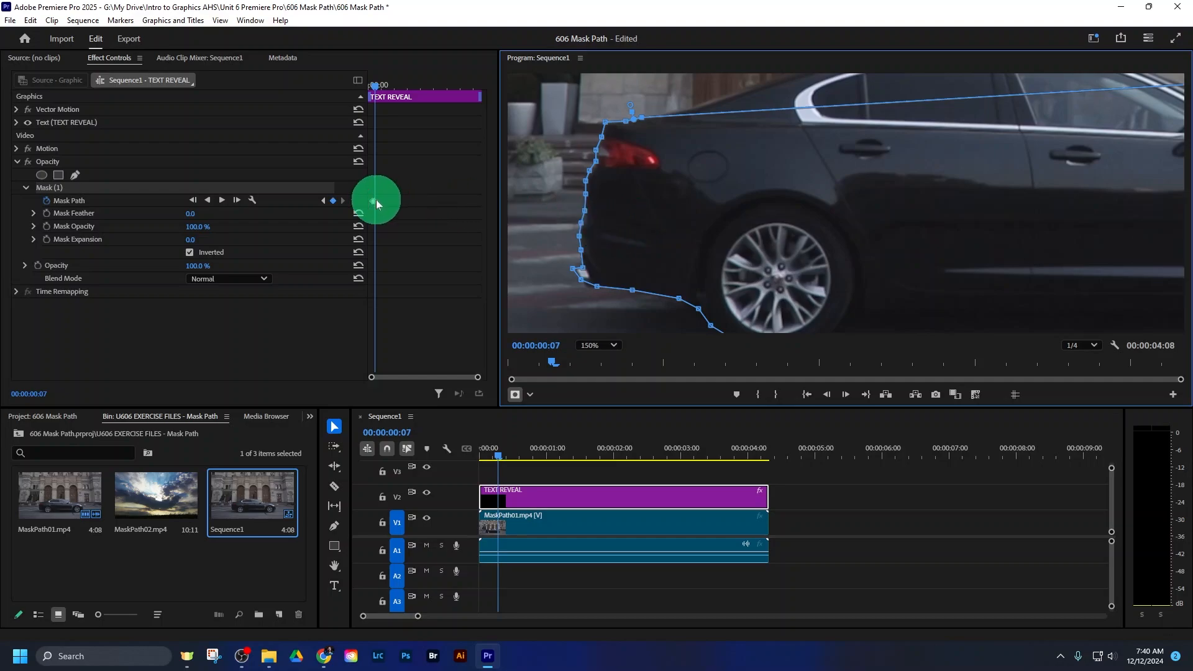
click(845, 394)
click(847, 395)
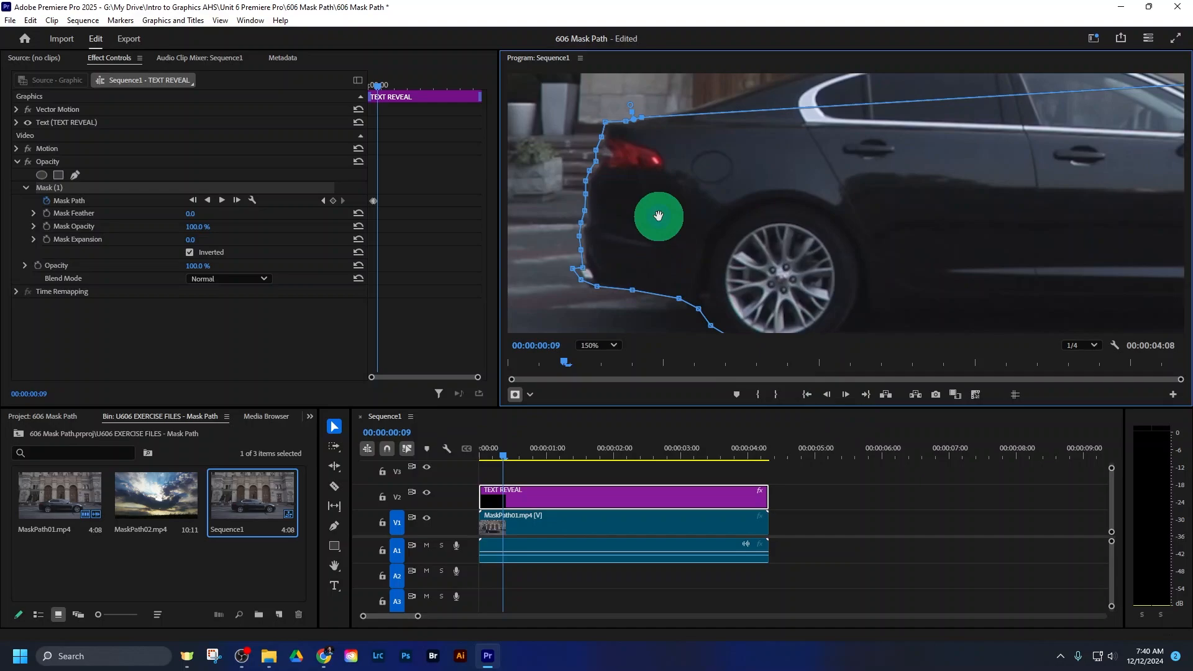
drag(659, 215, 662, 216)
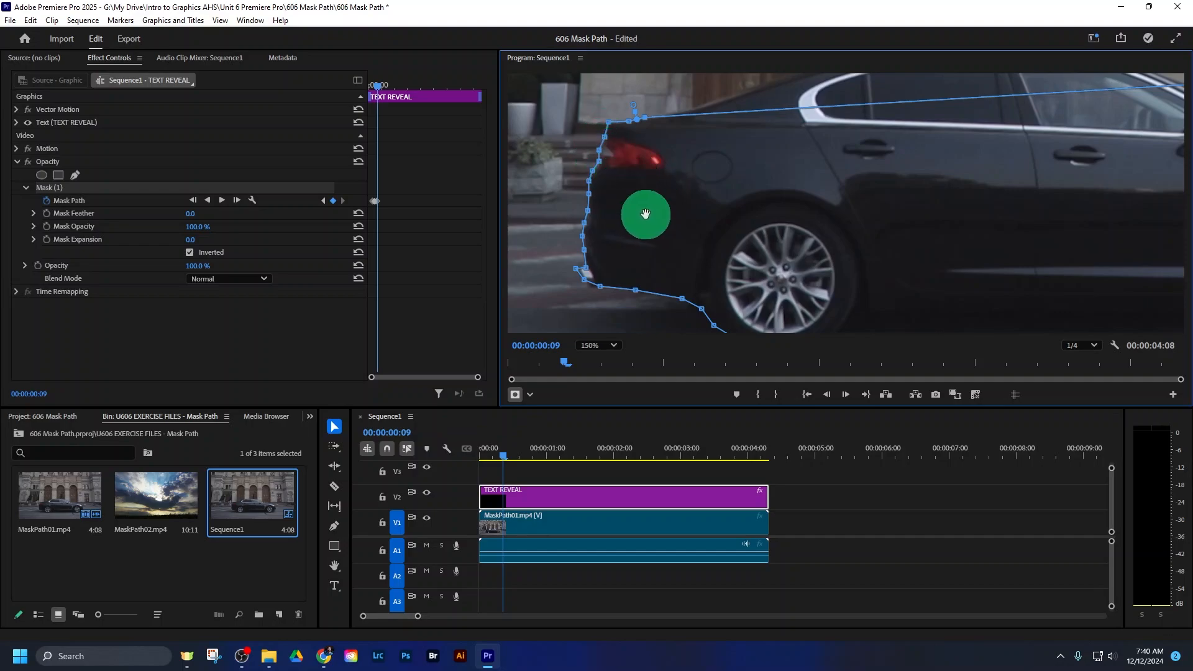
- Shift the whole mask shape forward to follow the car's rear at 00:00:00:10 and 00:00:00:11
click(843, 394)
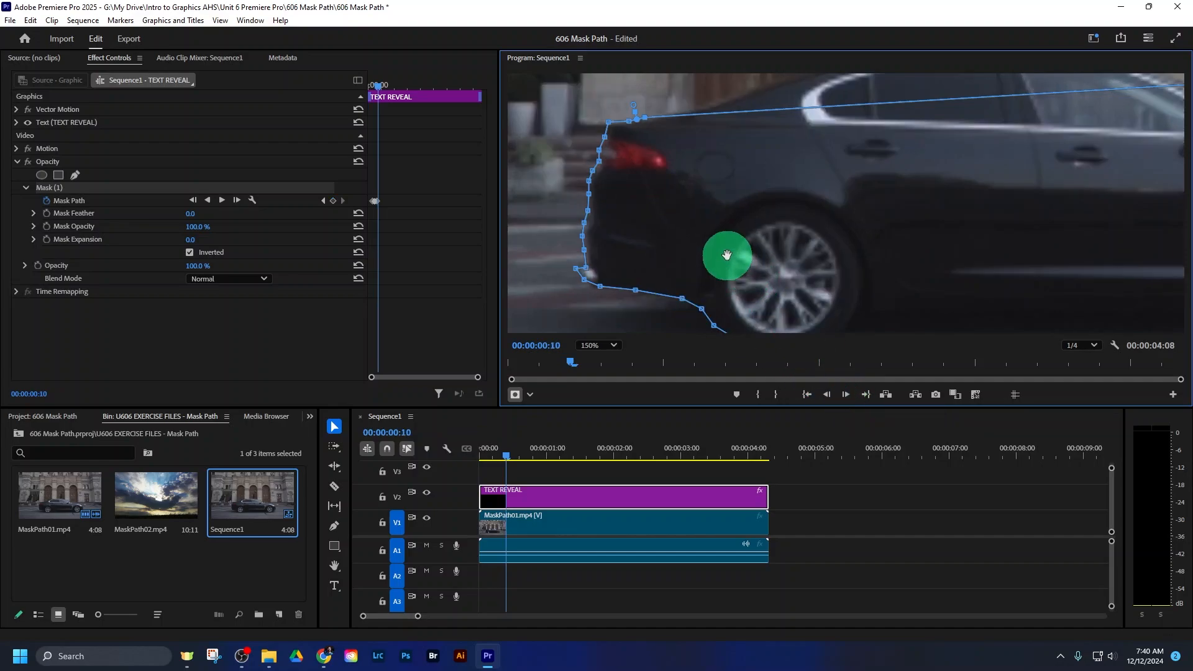
drag(727, 255, 729, 256)
click(846, 394)
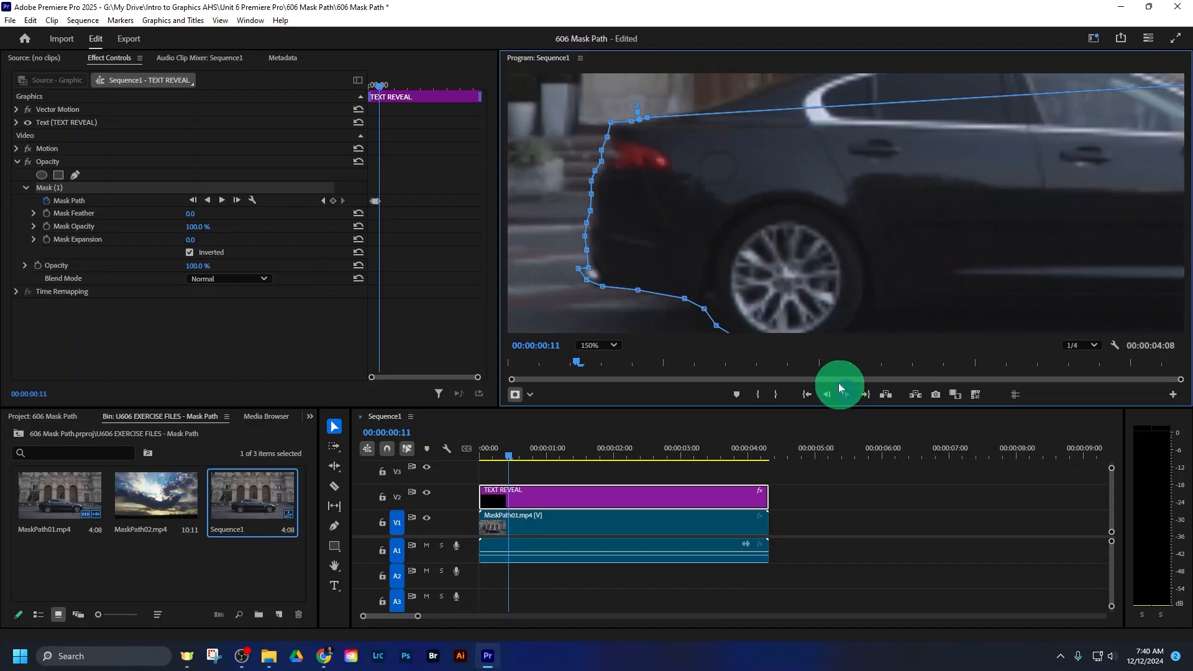
drag(653, 216, 658, 217)
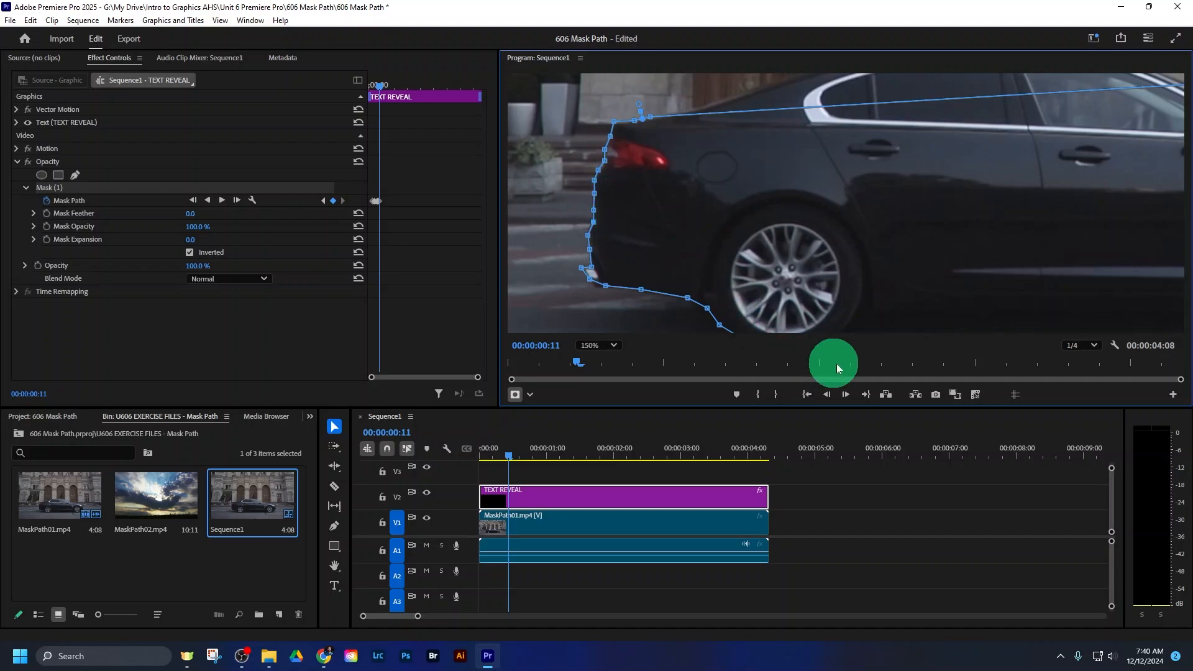
- Realign the mask with the car at 00:00:00:13 and fit the path point beside the tail light to the body edge
click(845, 394)
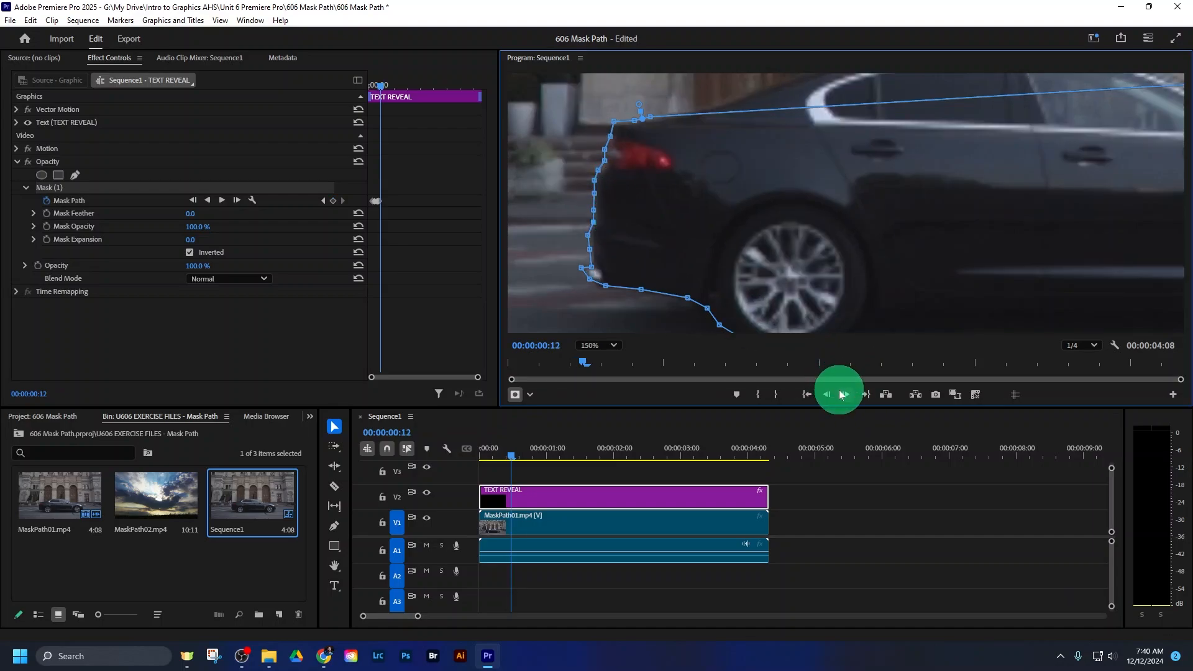
click(845, 395)
drag(771, 261, 781, 261)
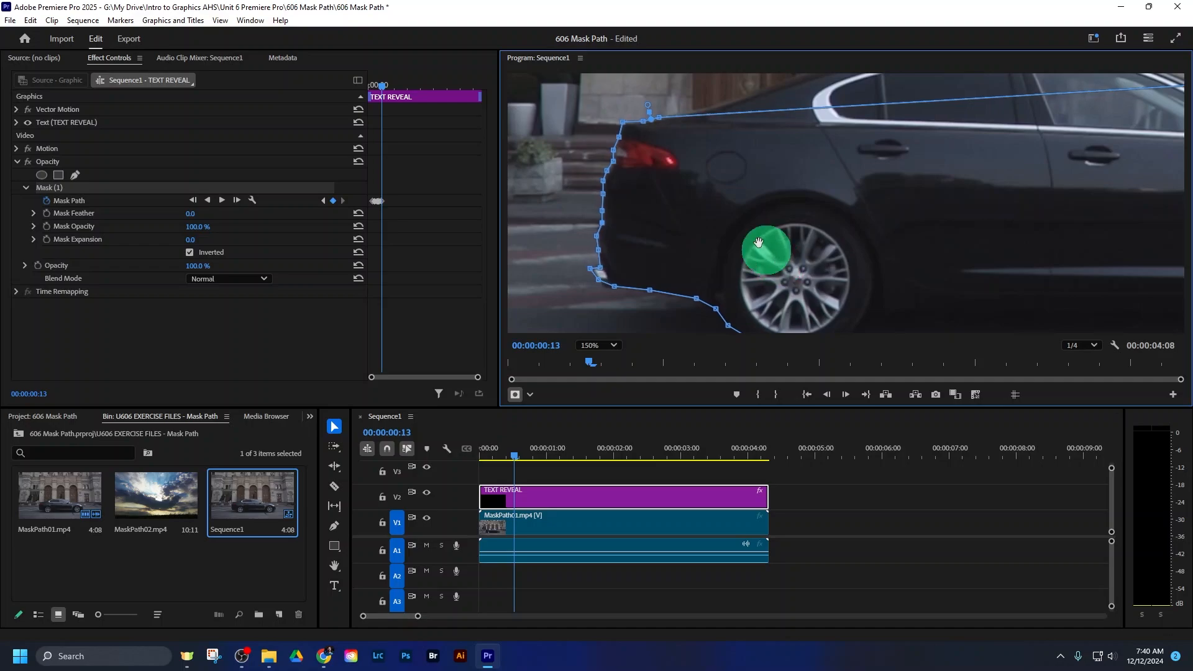
drag(611, 148, 620, 136)
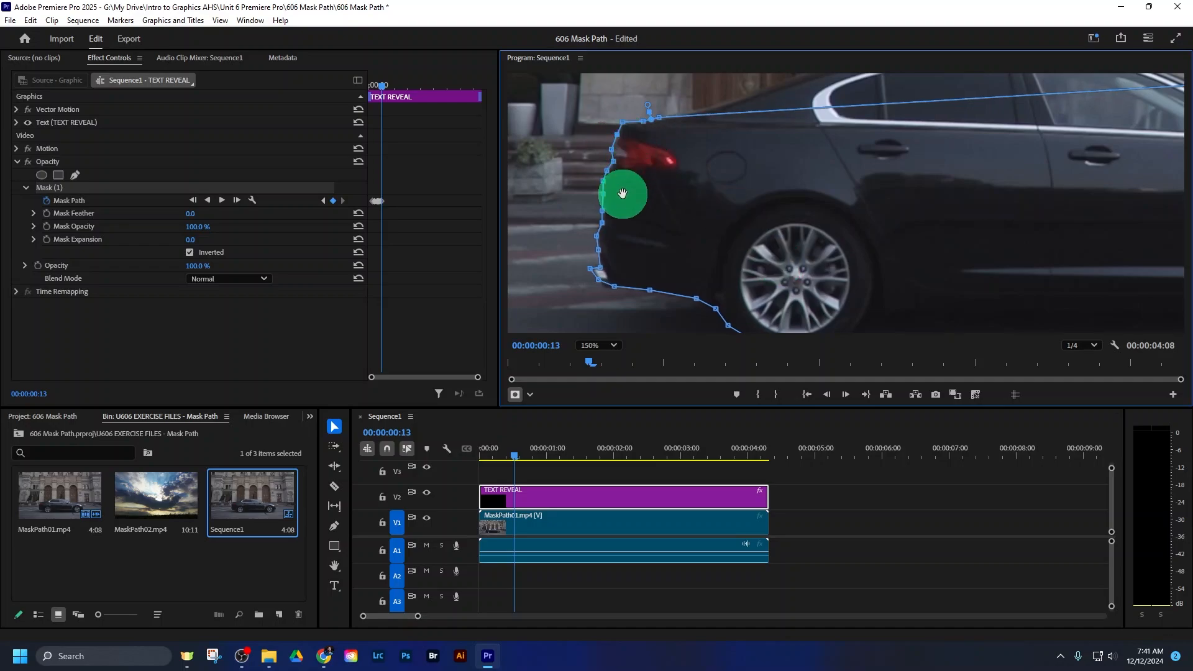
- Move the mask shape forward with the car at 00:00:00:14, 00:00:00:15 and 00:00:00:16
click(846, 395)
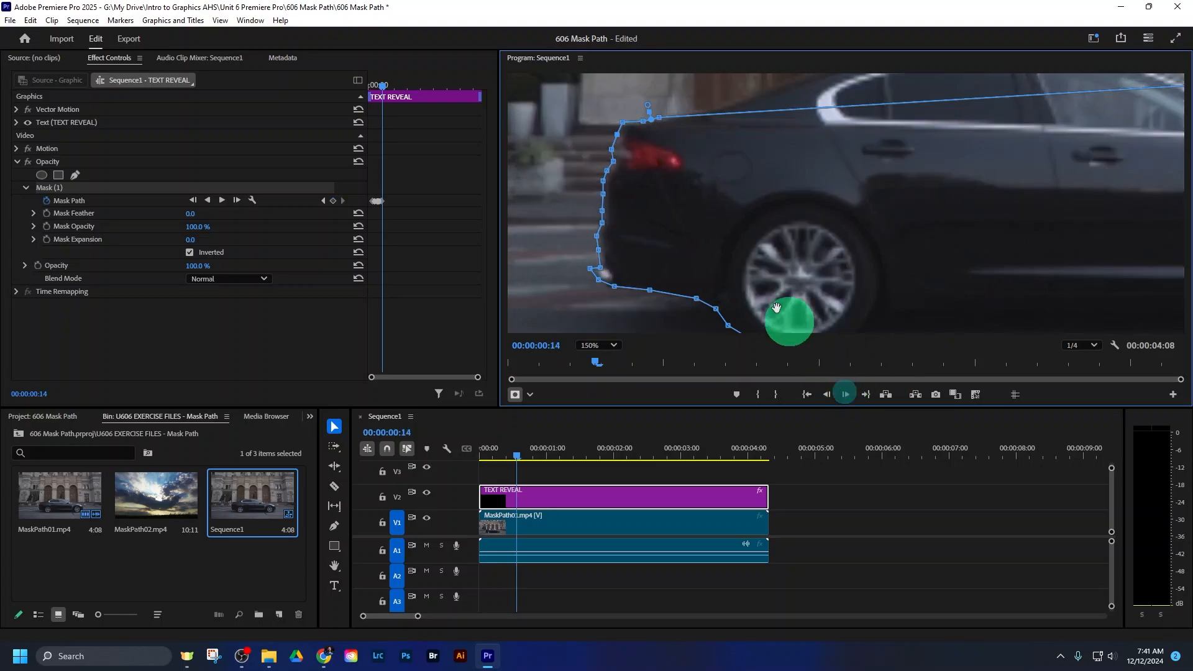
drag(712, 228, 714, 230)
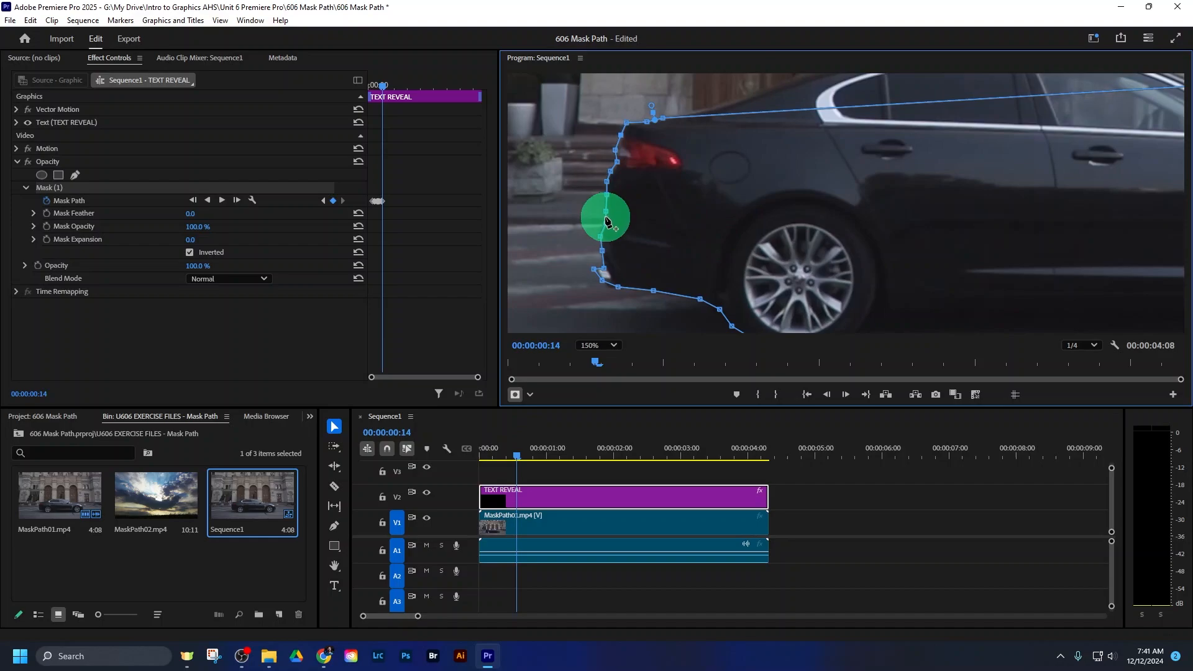
click(846, 394)
drag(763, 229, 770, 234)
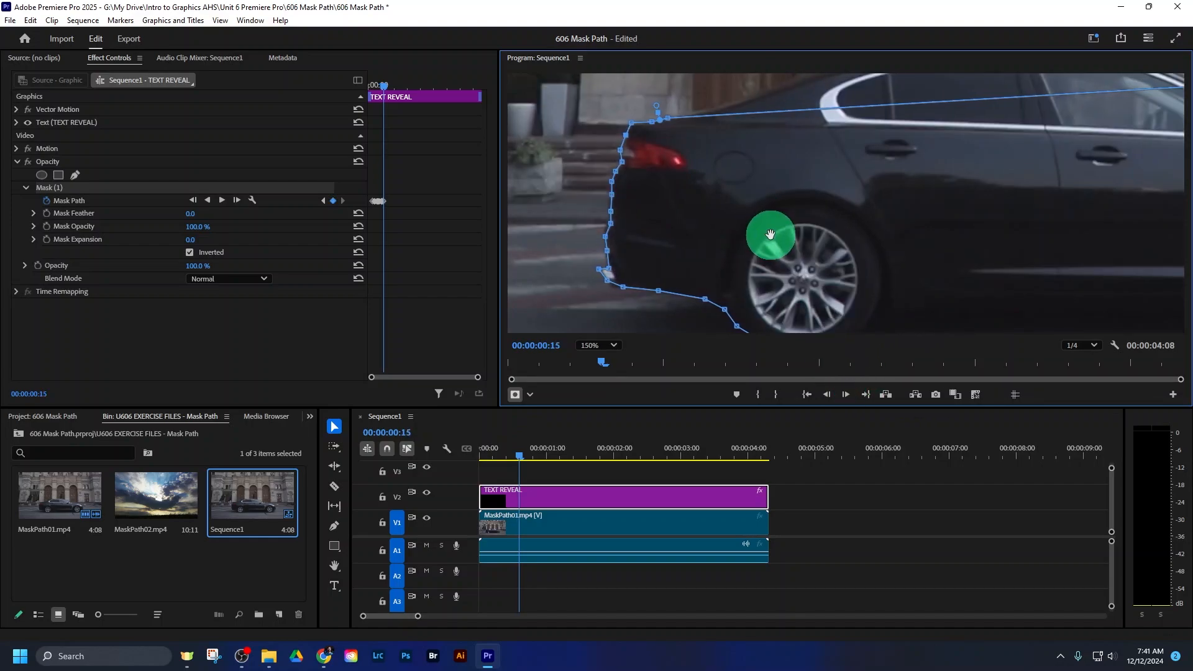
click(845, 395)
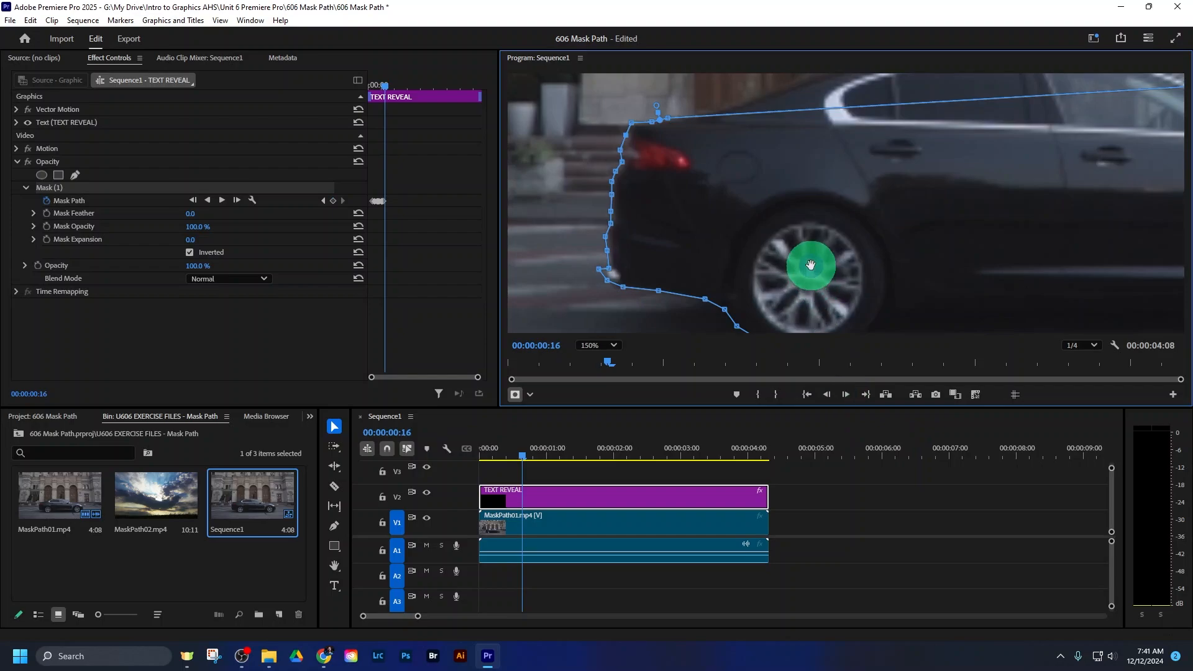
drag(811, 266, 813, 266)
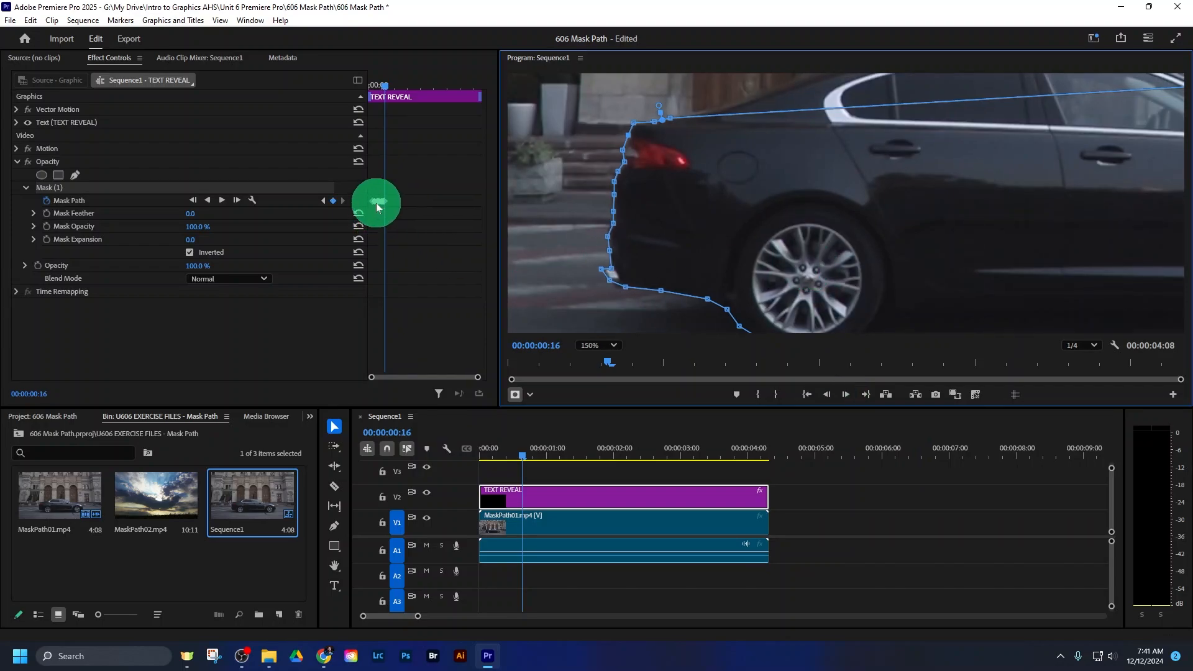
- Continue following the car with the mask up to 00:00:00:19 and adjust the path points along the rear bumper
click(844, 394)
drag(748, 266, 807, 270)
click(846, 396)
click(846, 395)
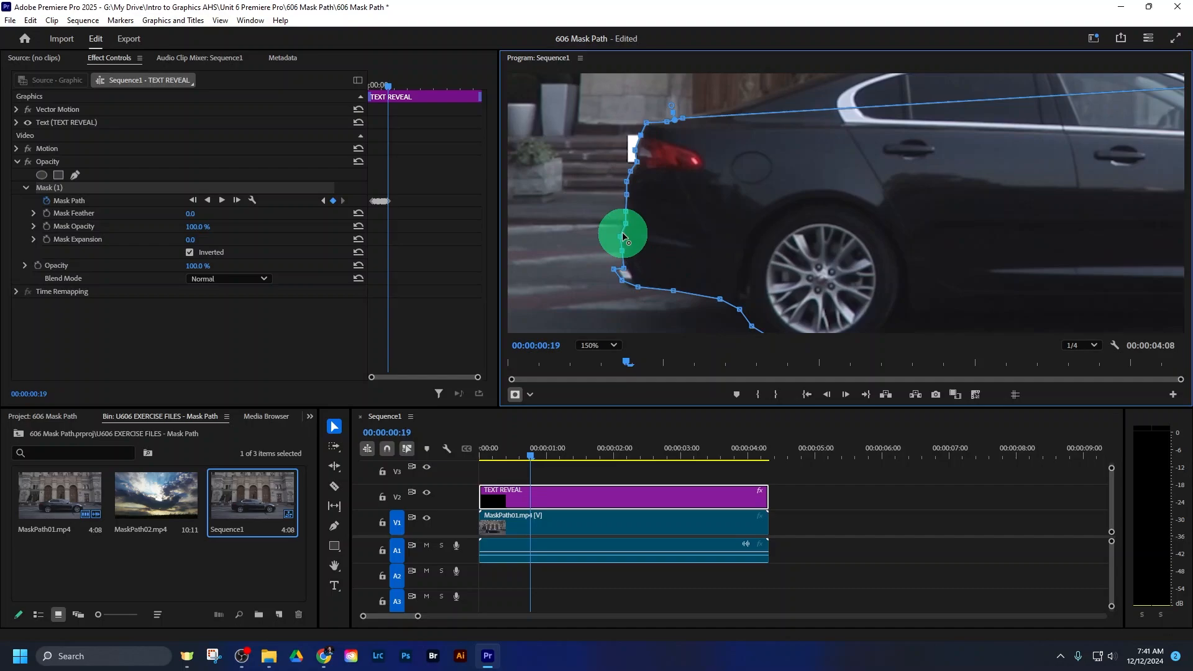
click(623, 252)
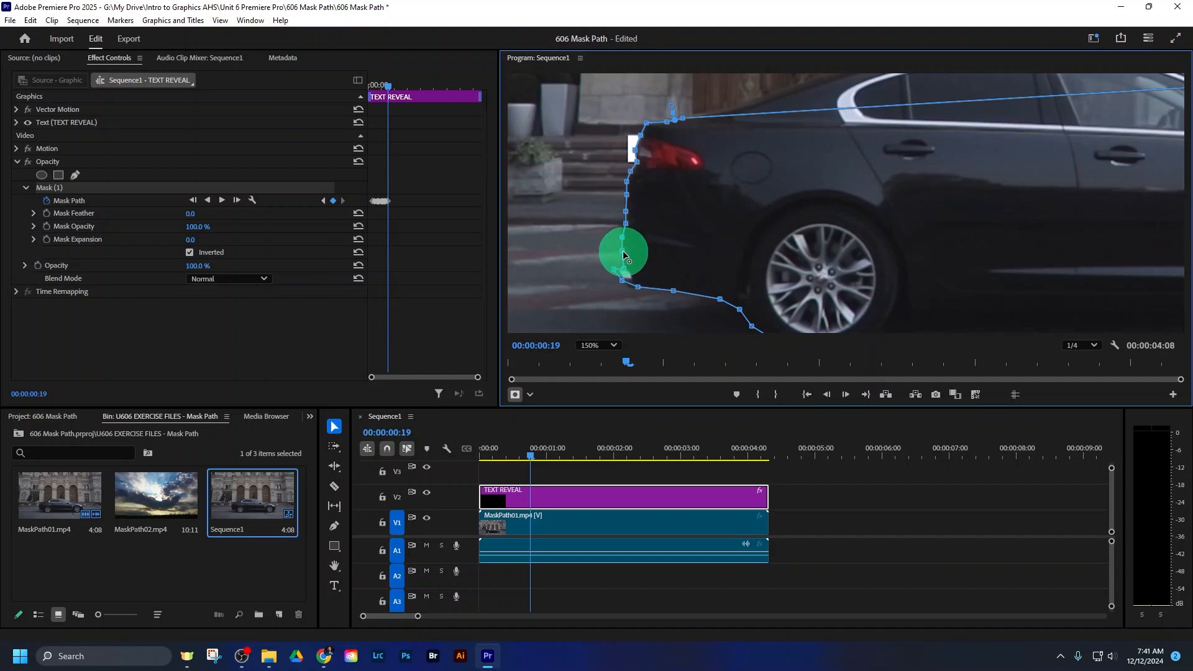
drag(623, 252, 624, 268)
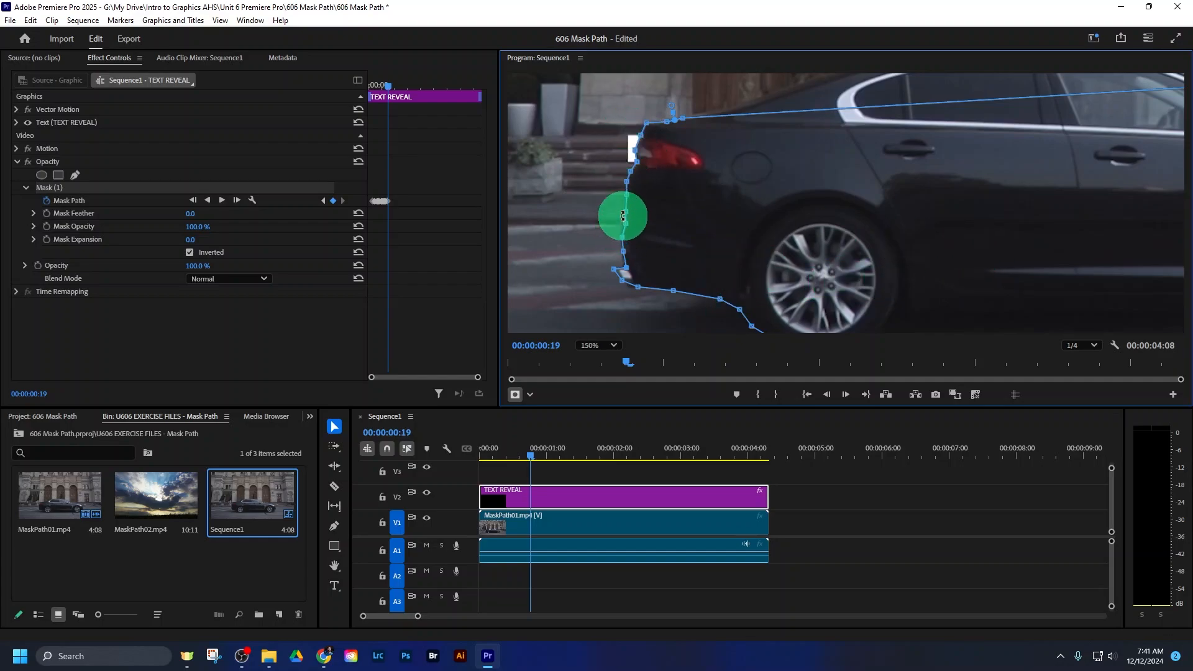
- Shift the mask shape forward with the car's rear at 00:00:00:20 and 00:00:00:21
click(845, 395)
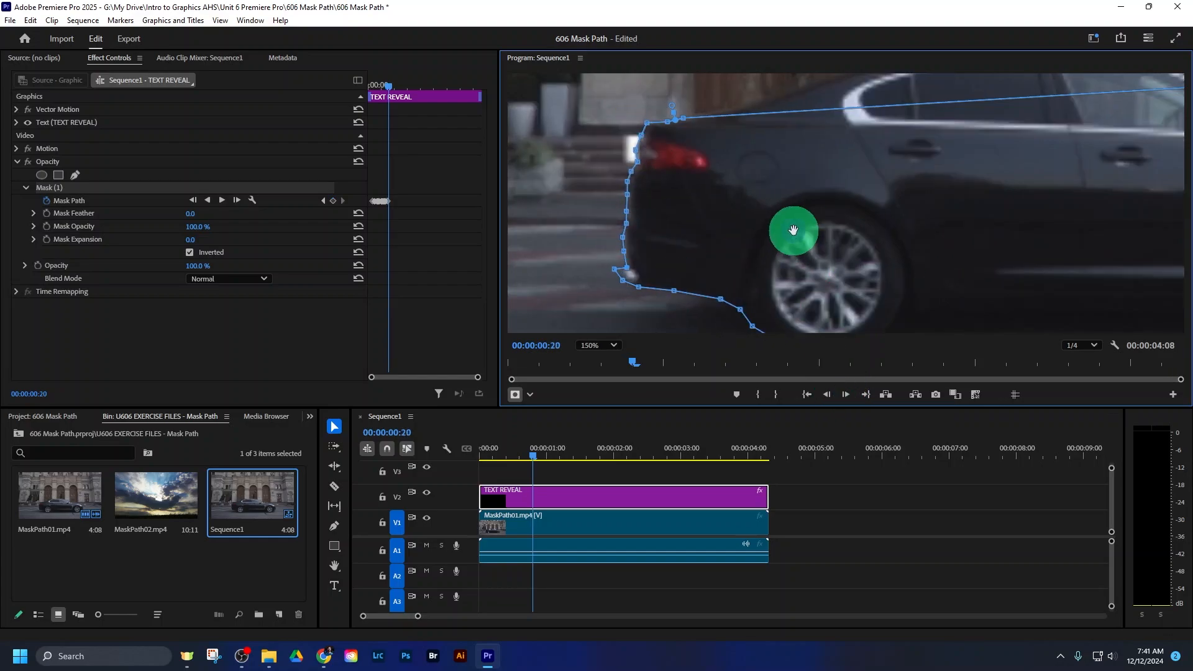
drag(792, 229, 796, 231)
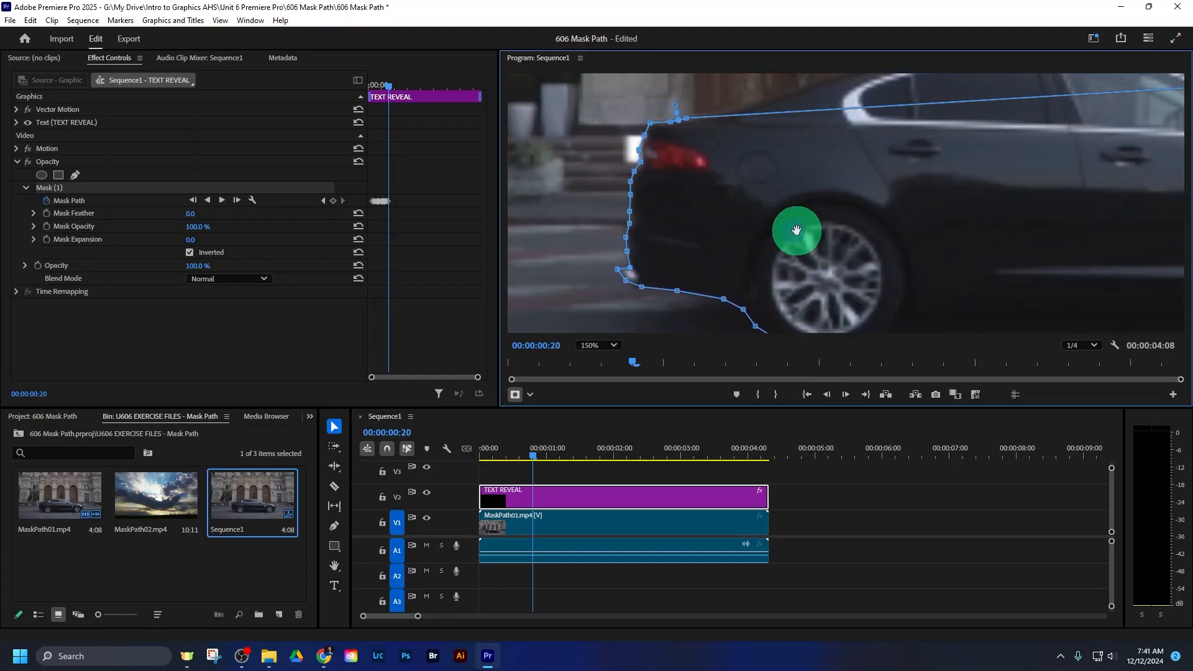
click(846, 395)
drag(746, 206, 751, 204)
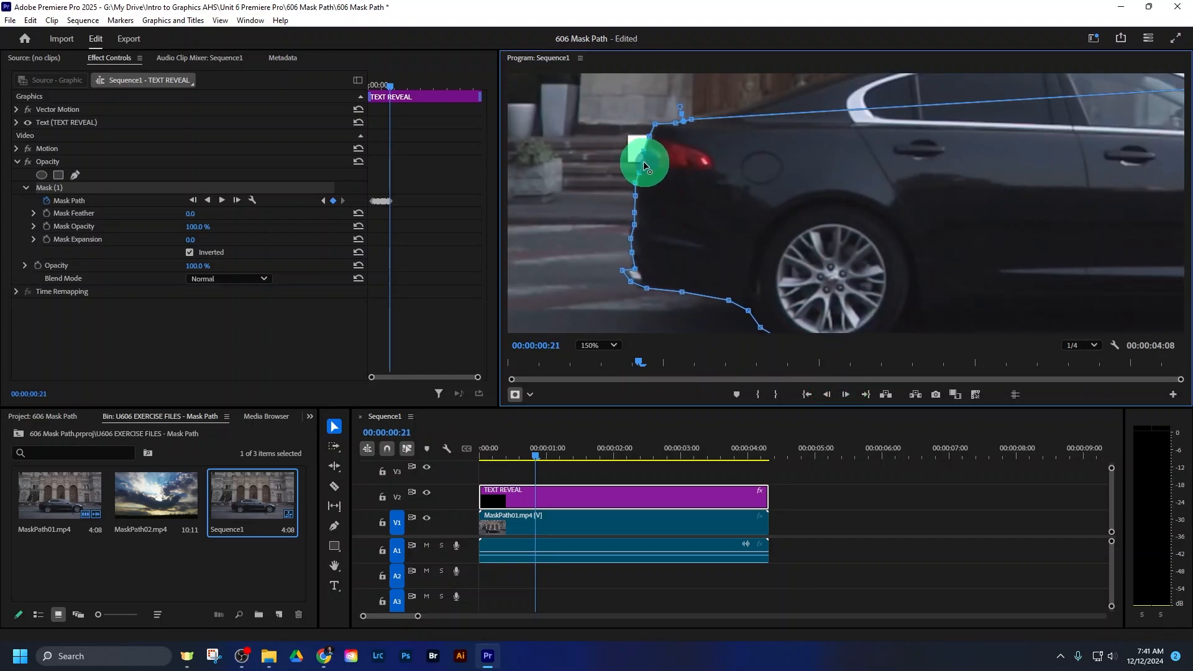
- Move the mask with the car at 00:00:00:22 and 00:00:00:23, adjusting the path point below the tail light
click(845, 395)
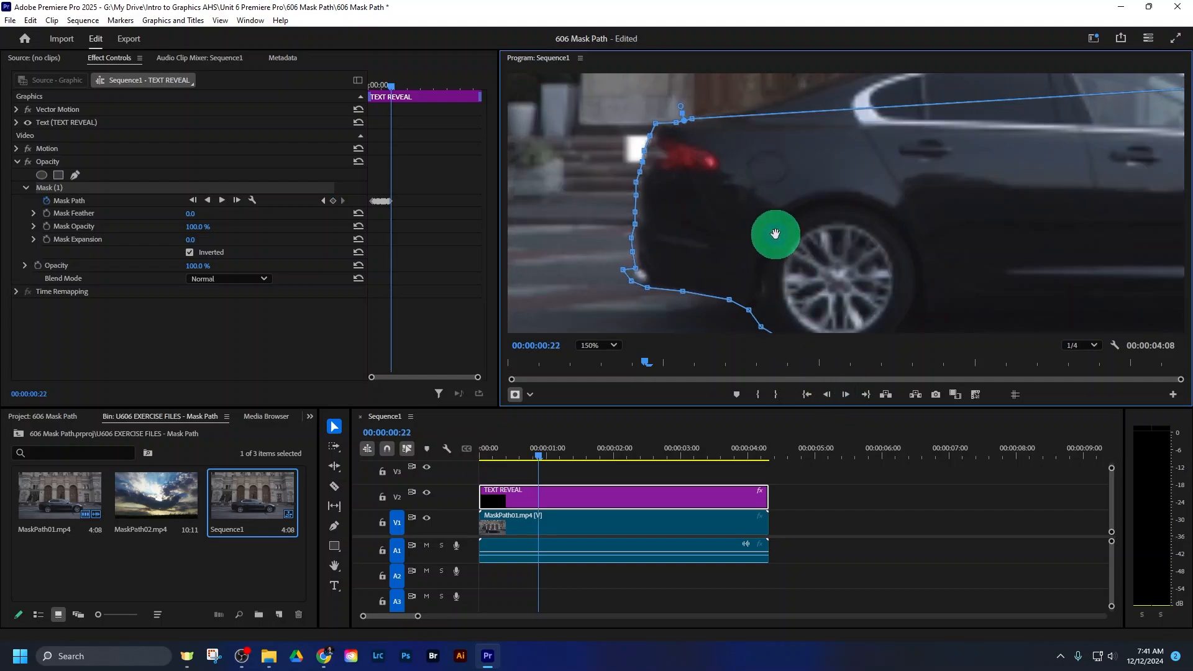
drag(775, 233, 780, 234)
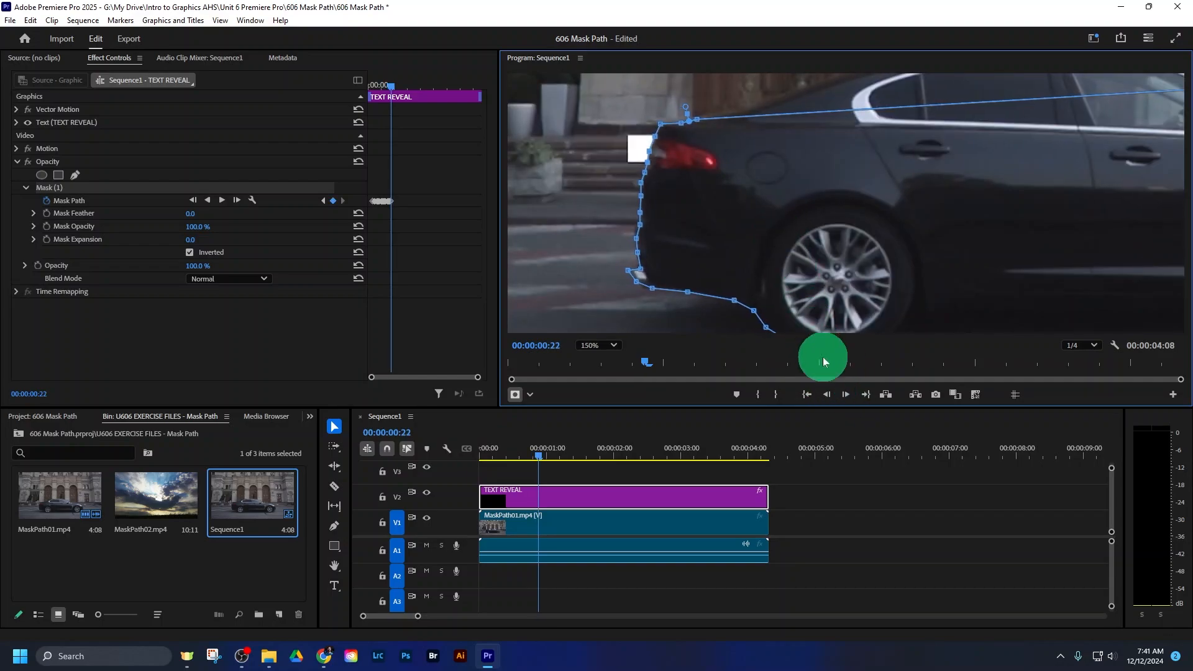
click(845, 394)
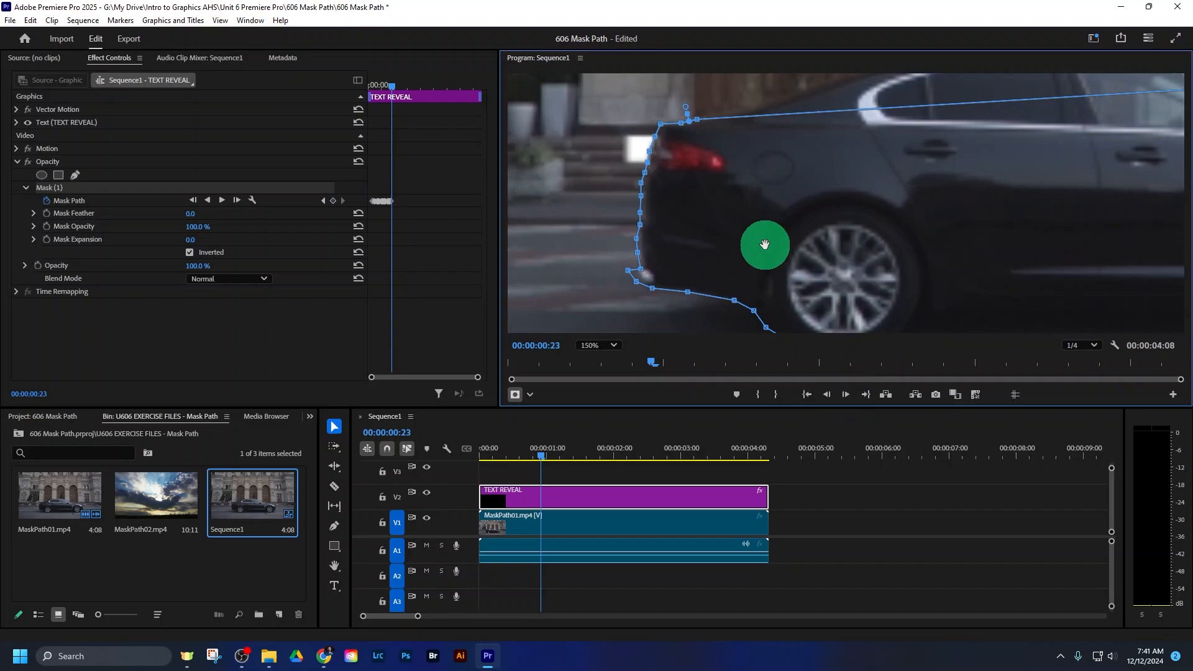
drag(765, 244, 768, 244)
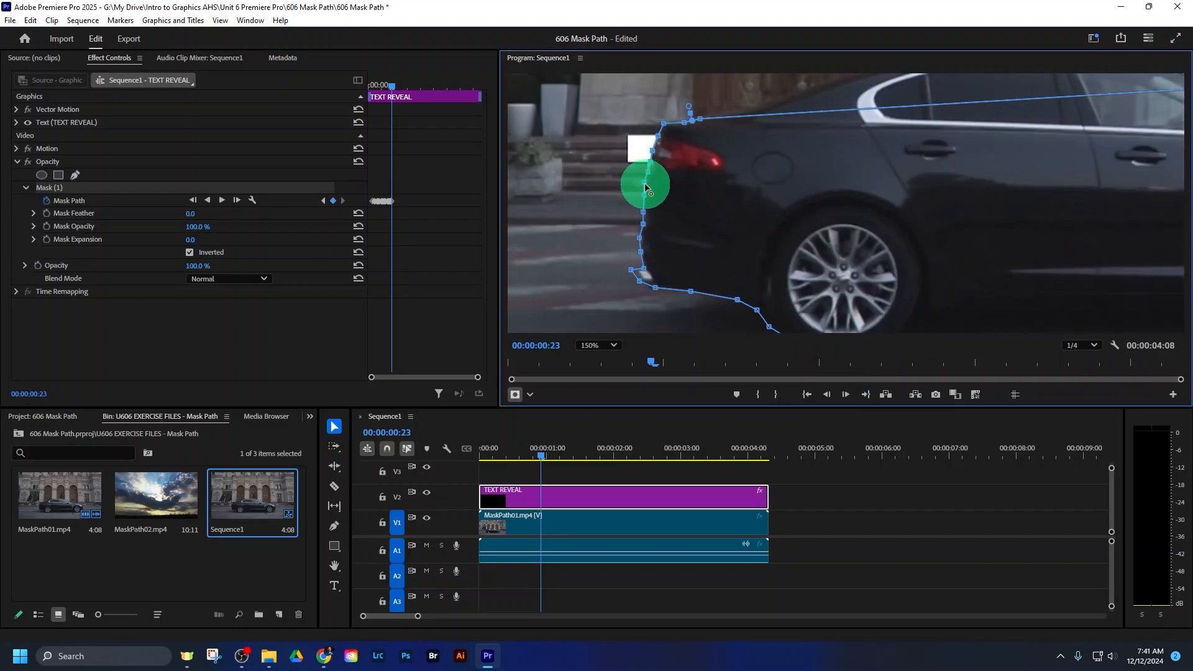
drag(647, 186, 651, 172)
- Reselect Mask (1) on the TEXT REVEAL clip and move the mask forward to match the car at 00:00:00:24
click(804, 472)
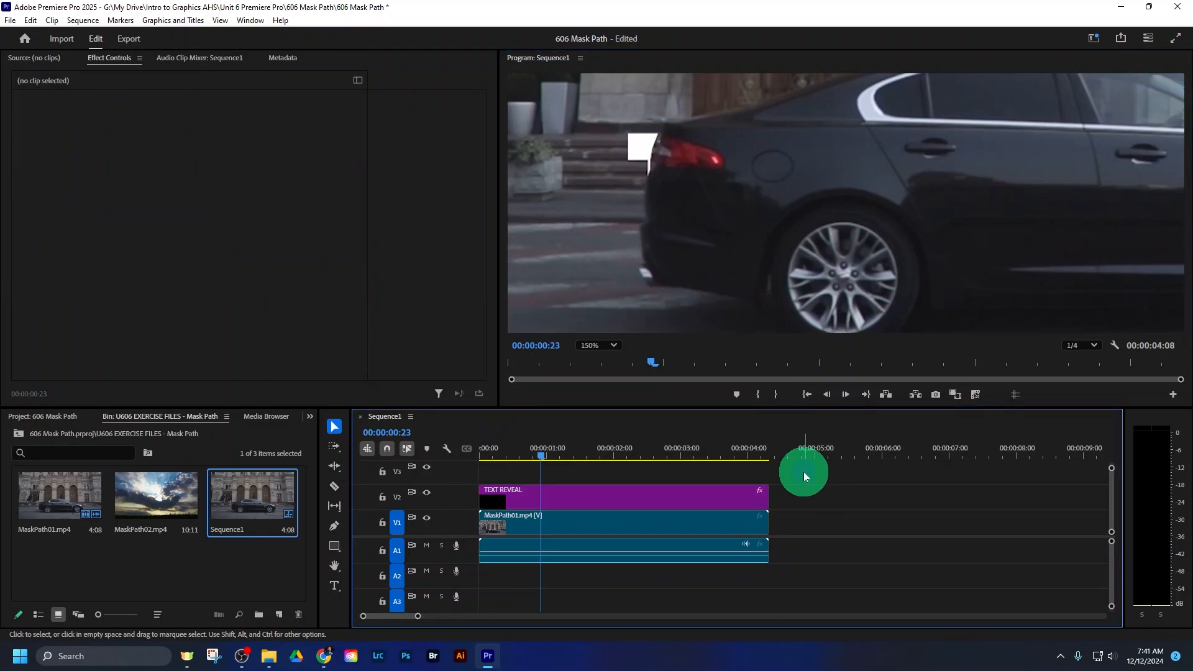
click(767, 197)
click(630, 488)
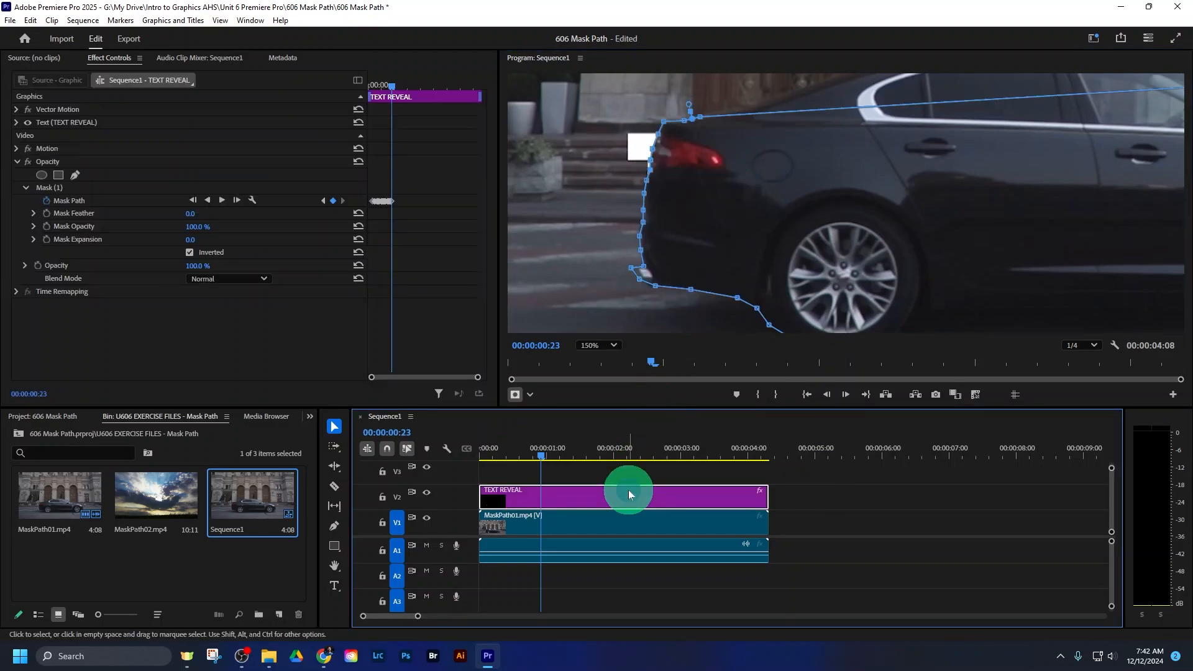
click(100, 184)
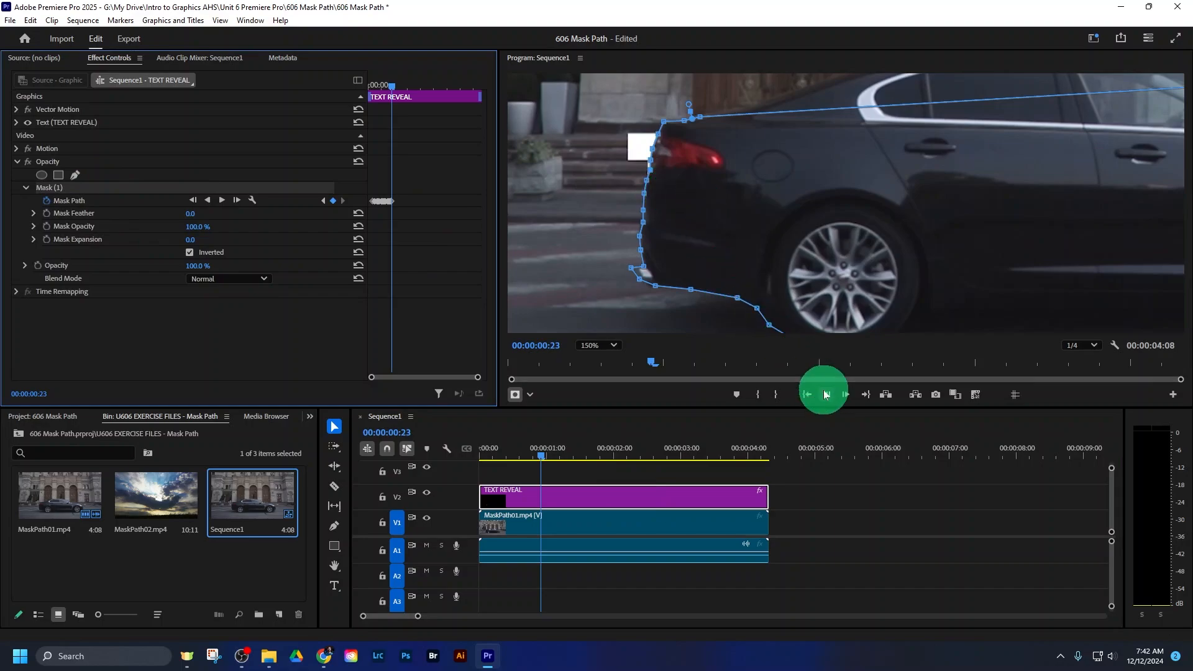
click(846, 395)
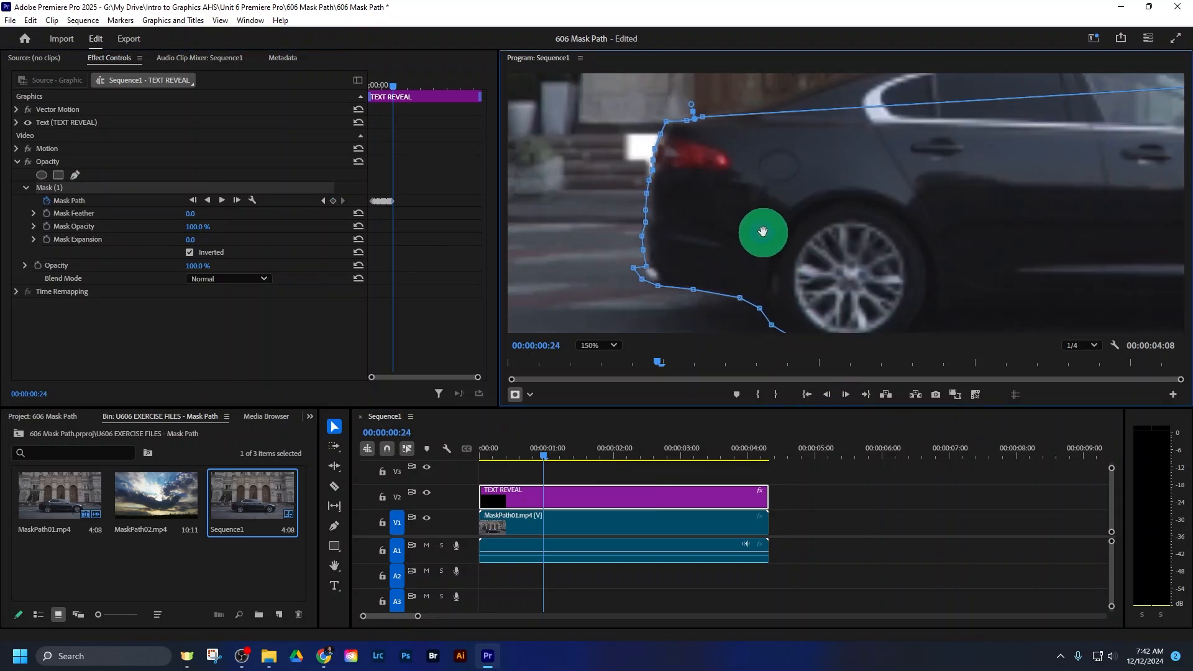
drag(760, 231, 765, 231)
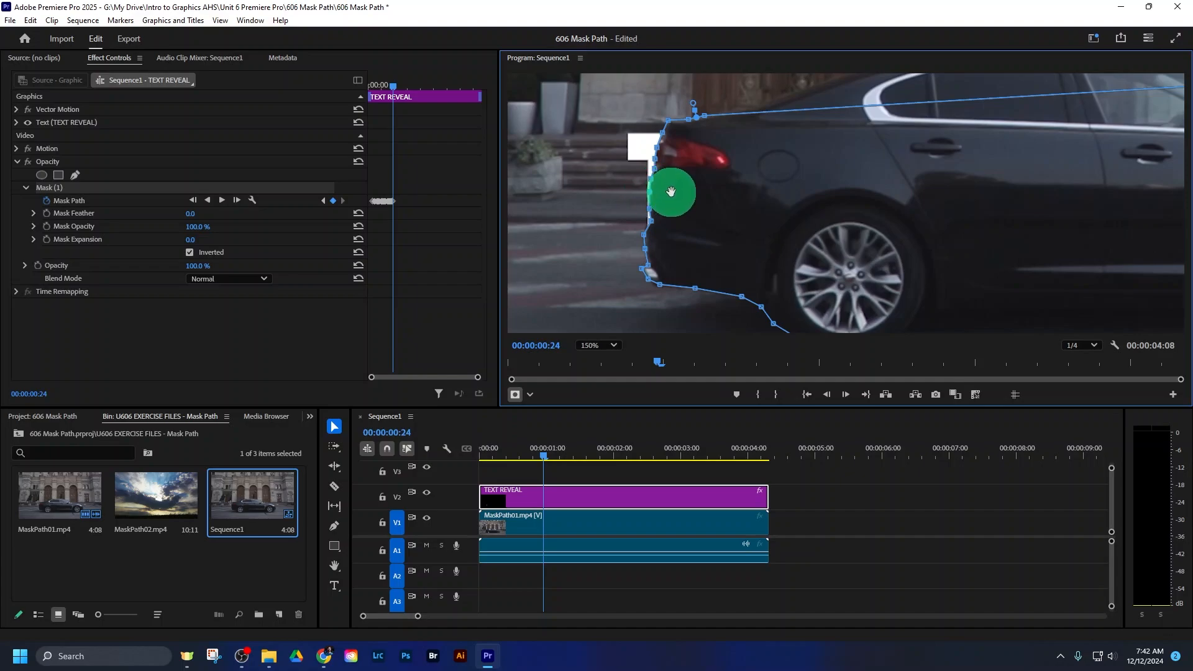
click(846, 394)
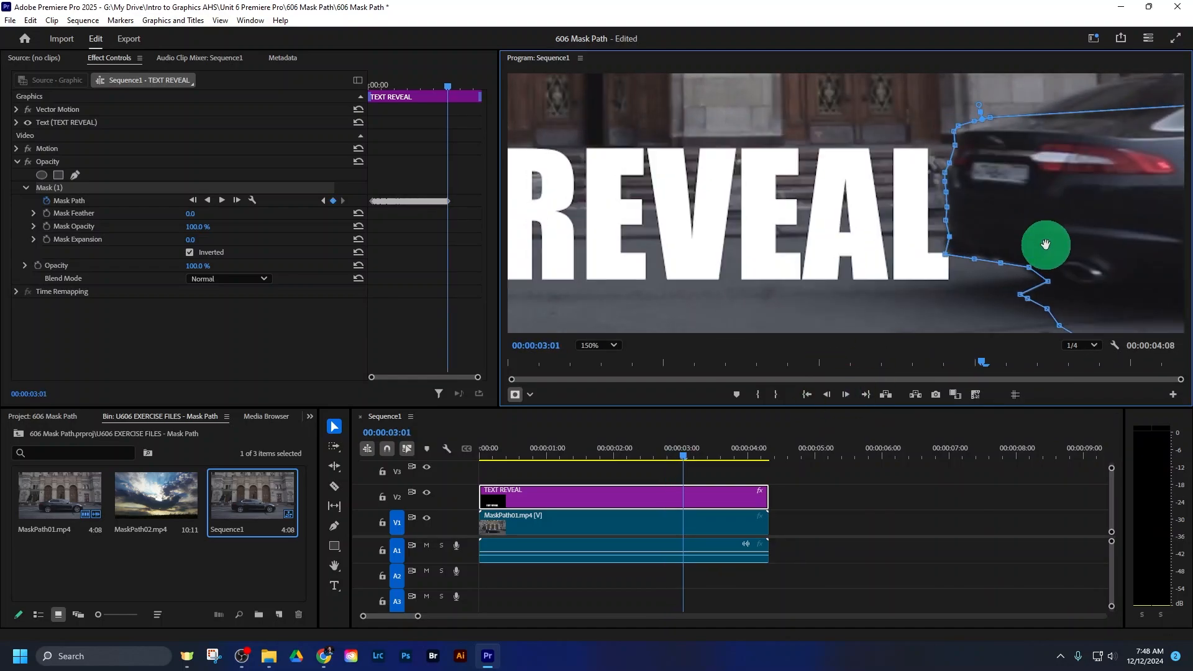
- Advance to 00:00:03:03 and move the mask shape past the final letter to the car's rear edge
click(844, 396)
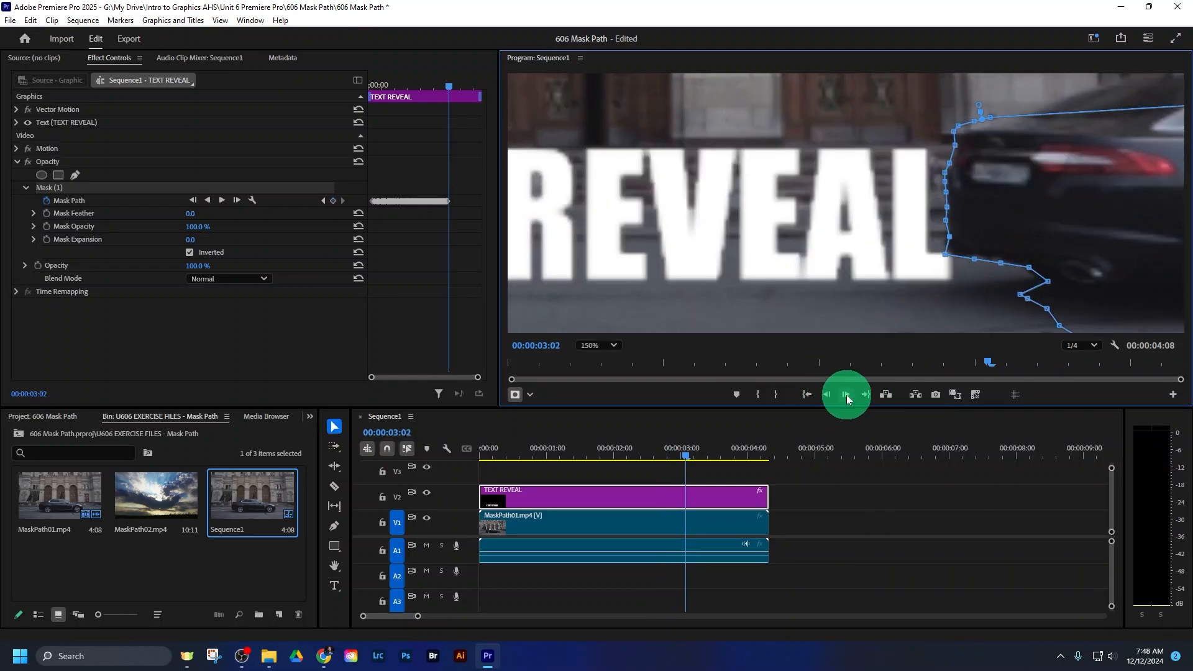
click(847, 395)
drag(1014, 248, 1044, 235)
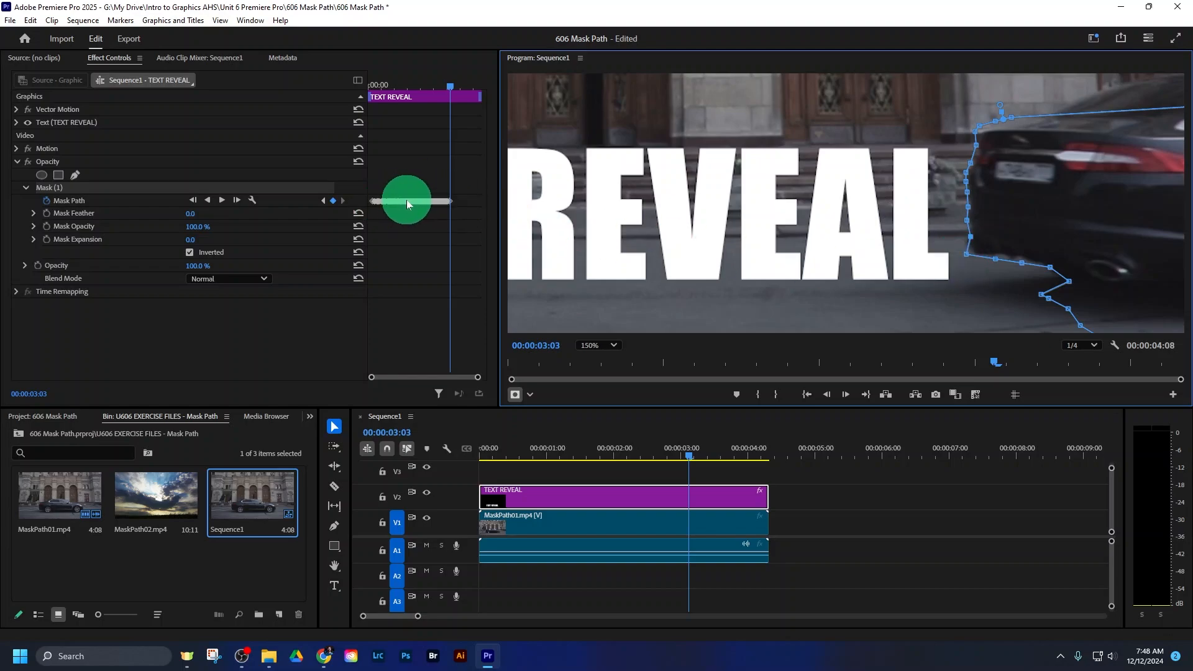
- Fit the whole frame in the preview and play the text reveal from near the start of the sequence
click(610, 348)
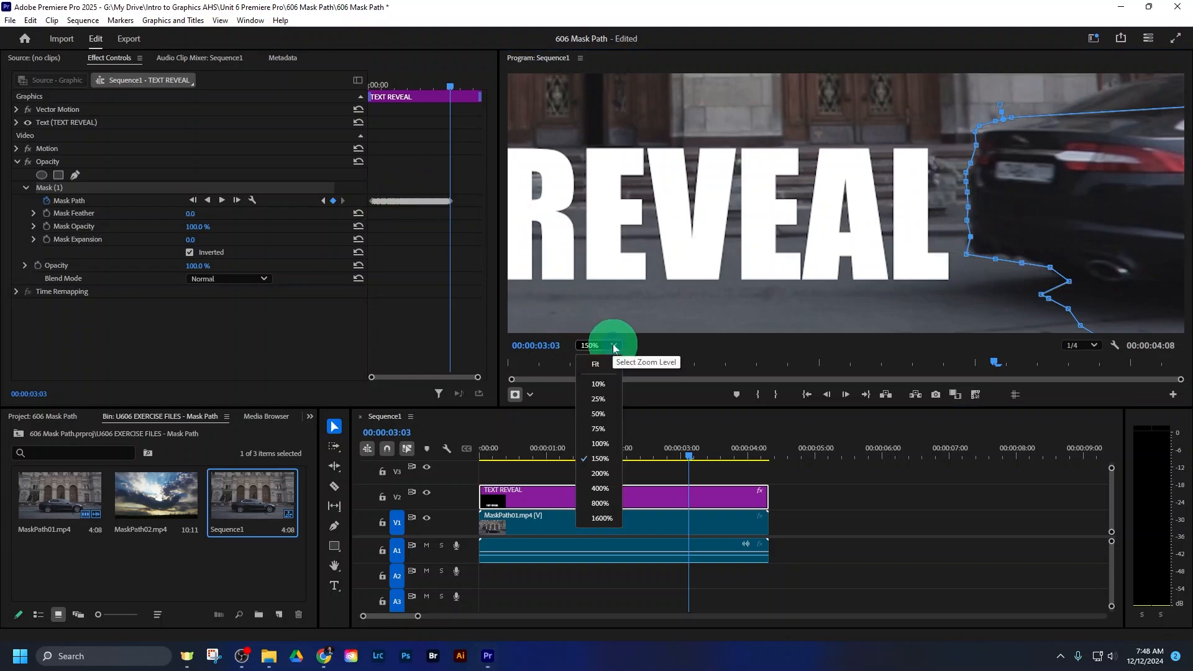
click(606, 363)
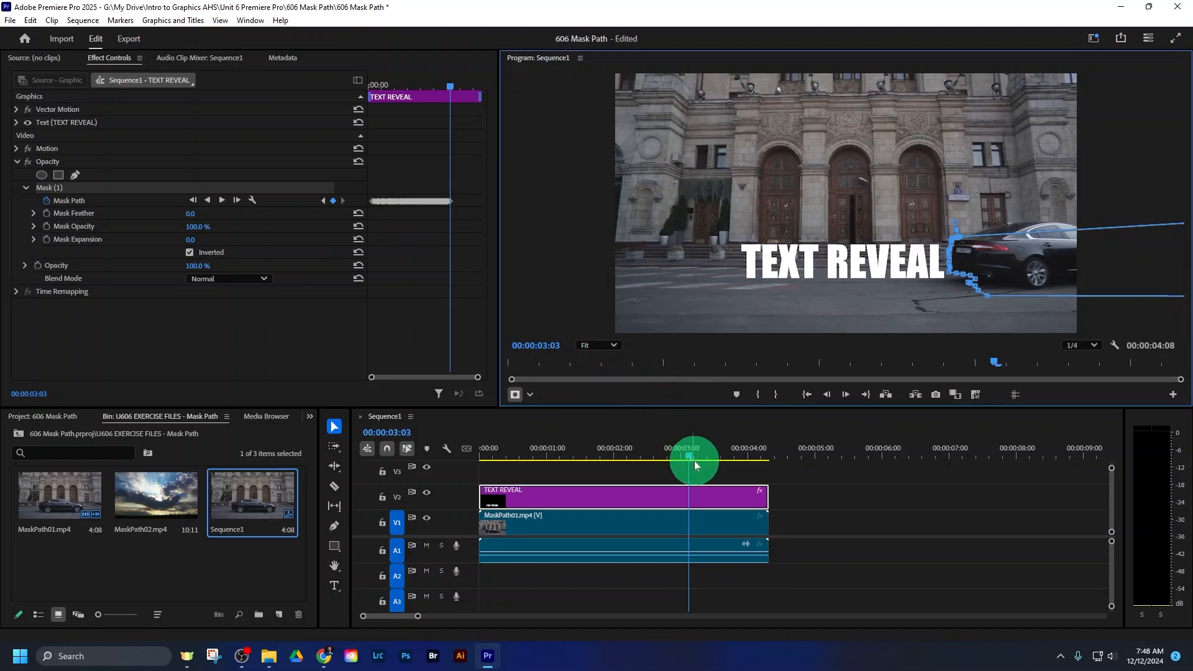
drag(690, 458, 517, 439)
click(732, 243)
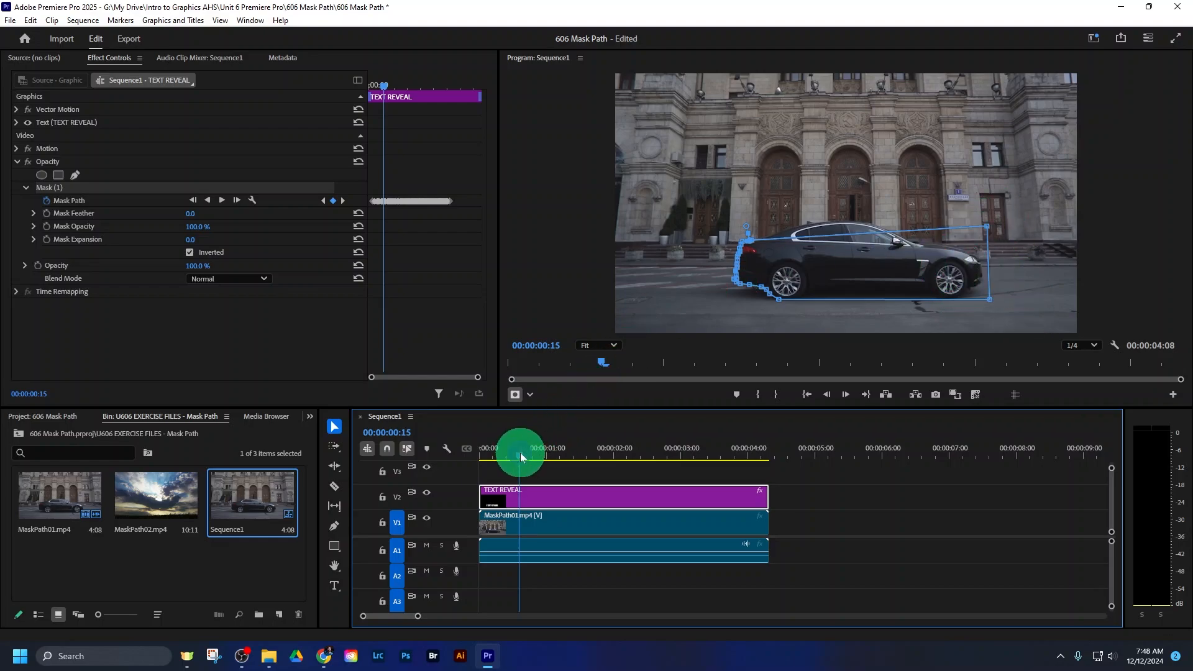
drag(521, 457, 487, 456)
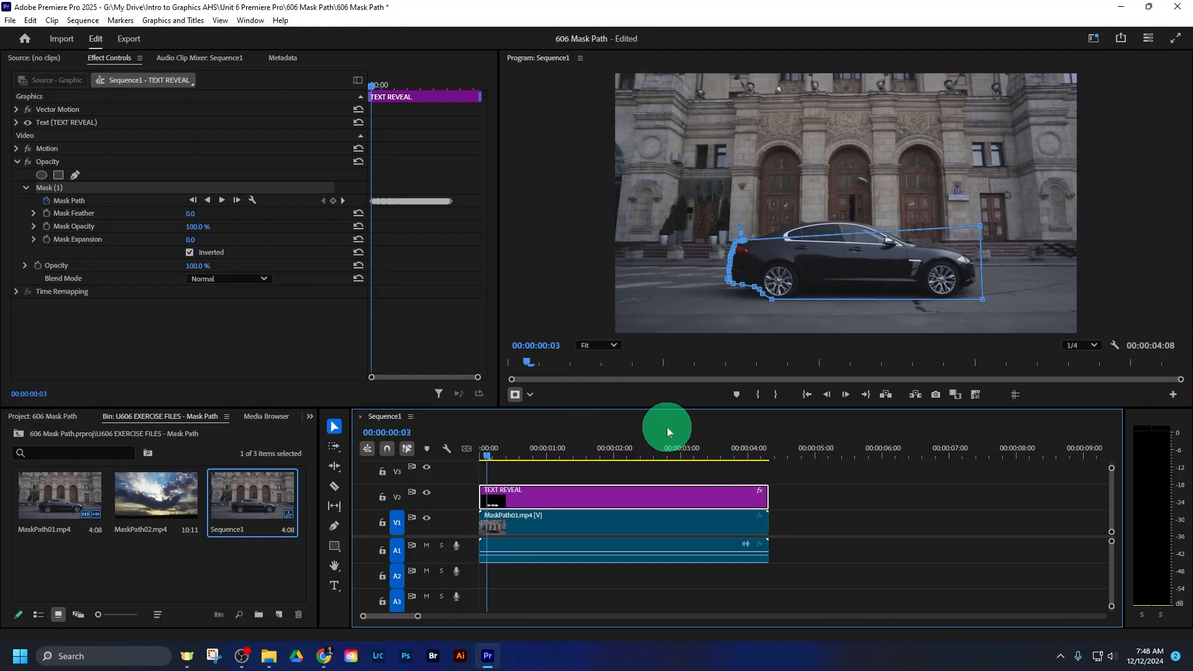
key(space)
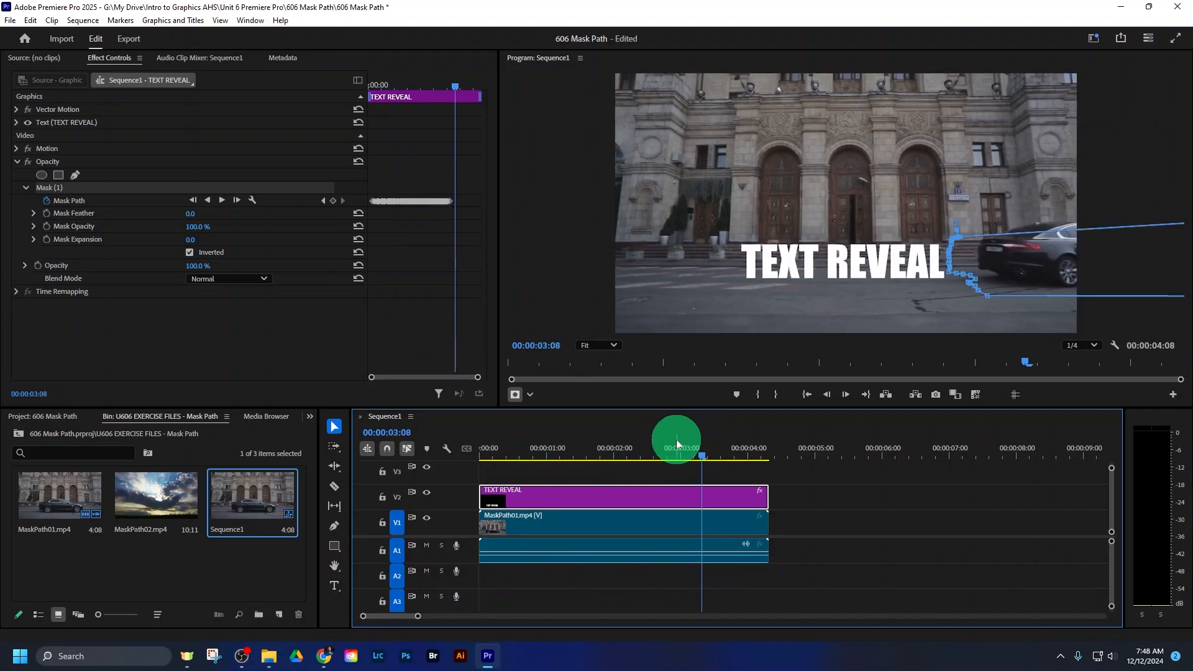
- Magnify the preview to 150% and examine the mask edge along the car's rear from 00:00:01:23 to 00:00:02:07
click(609, 453)
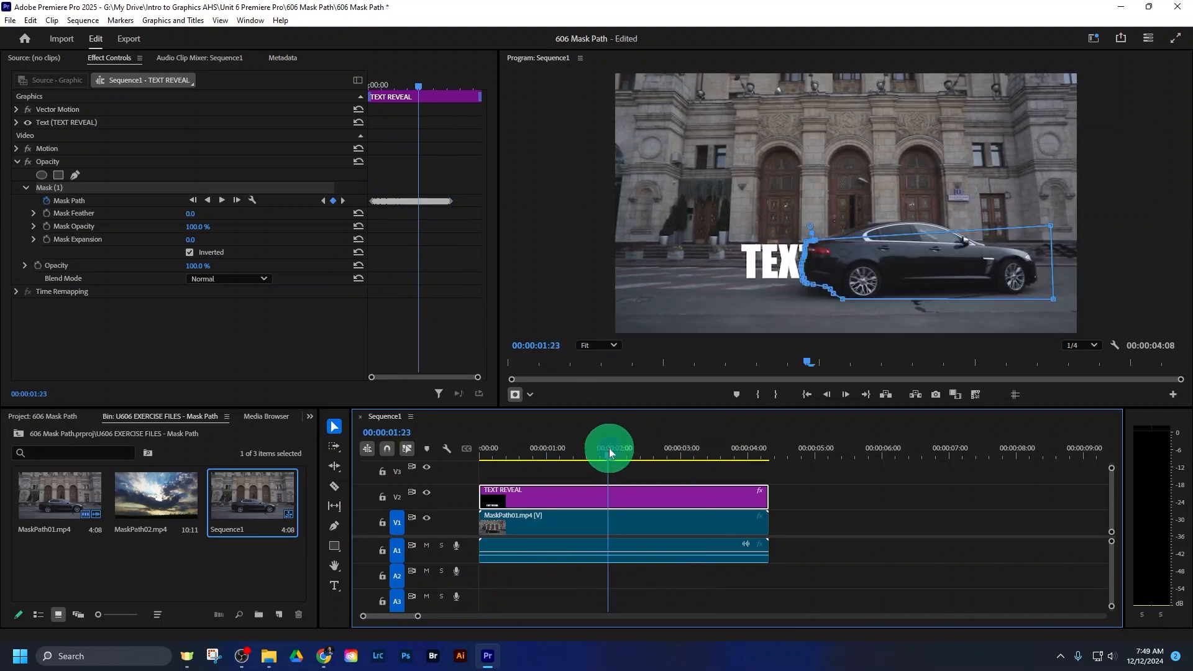
click(613, 346)
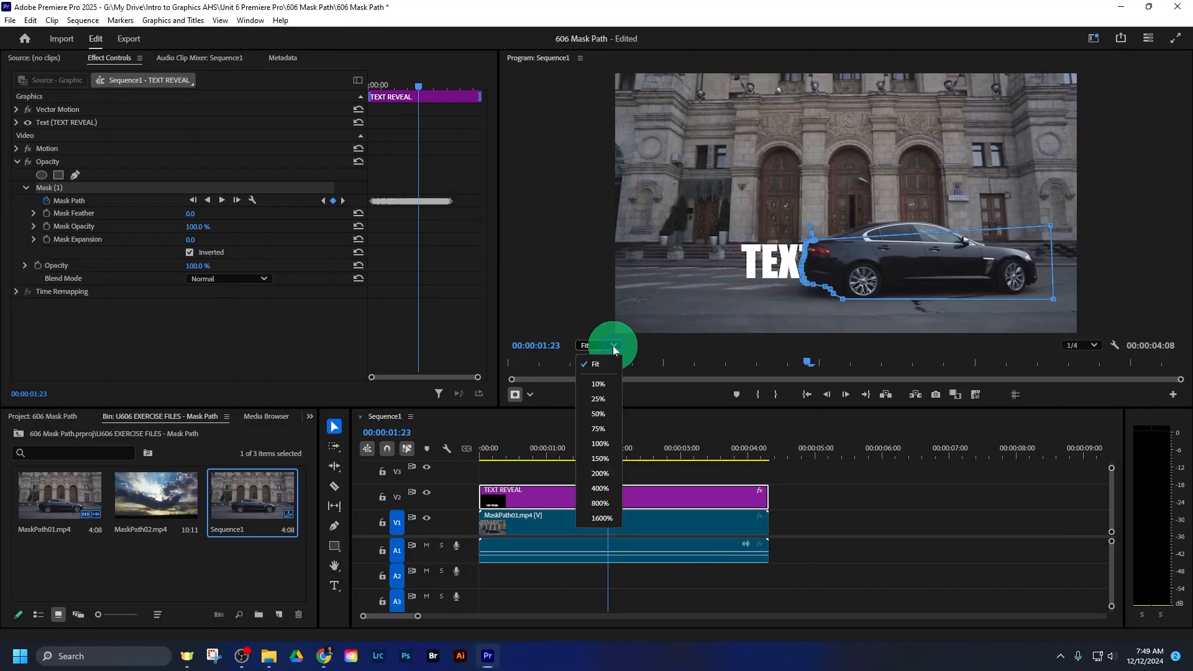
click(596, 458)
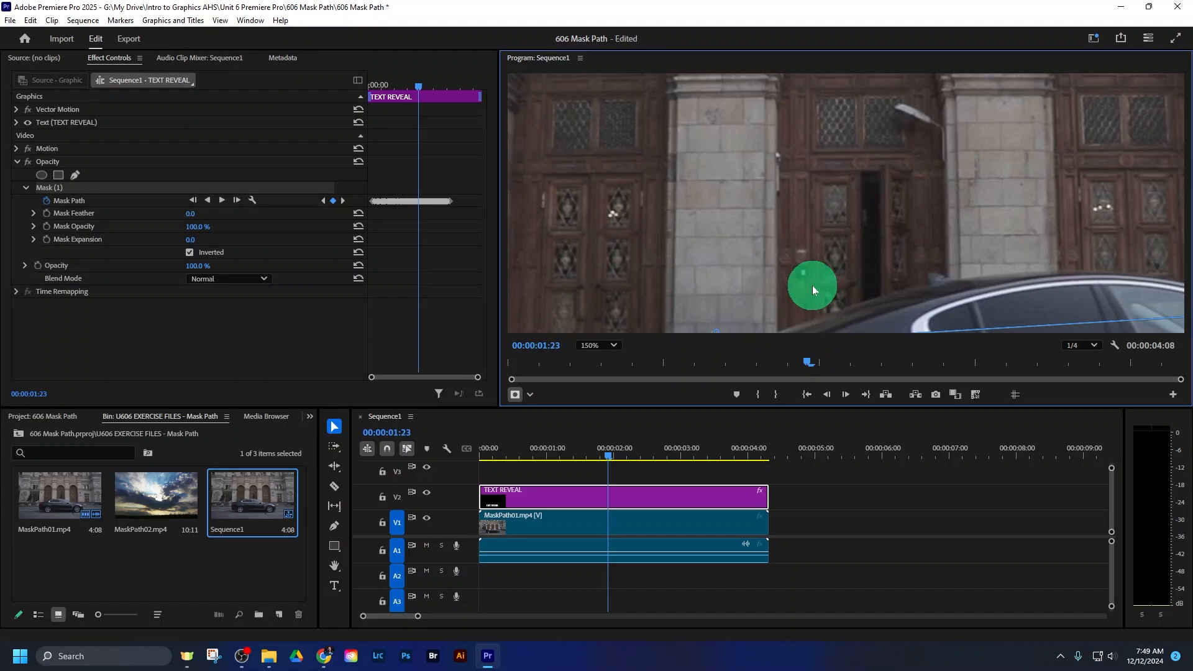
key(h)
drag(812, 285, 823, 78)
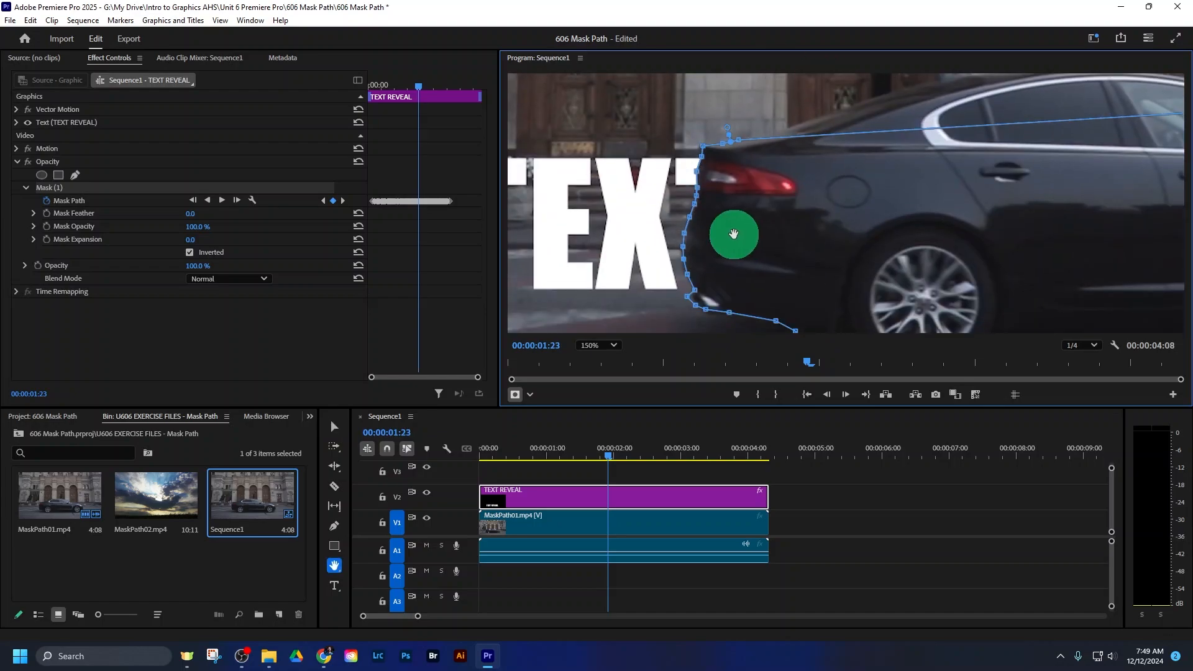
key(v)
click(617, 455)
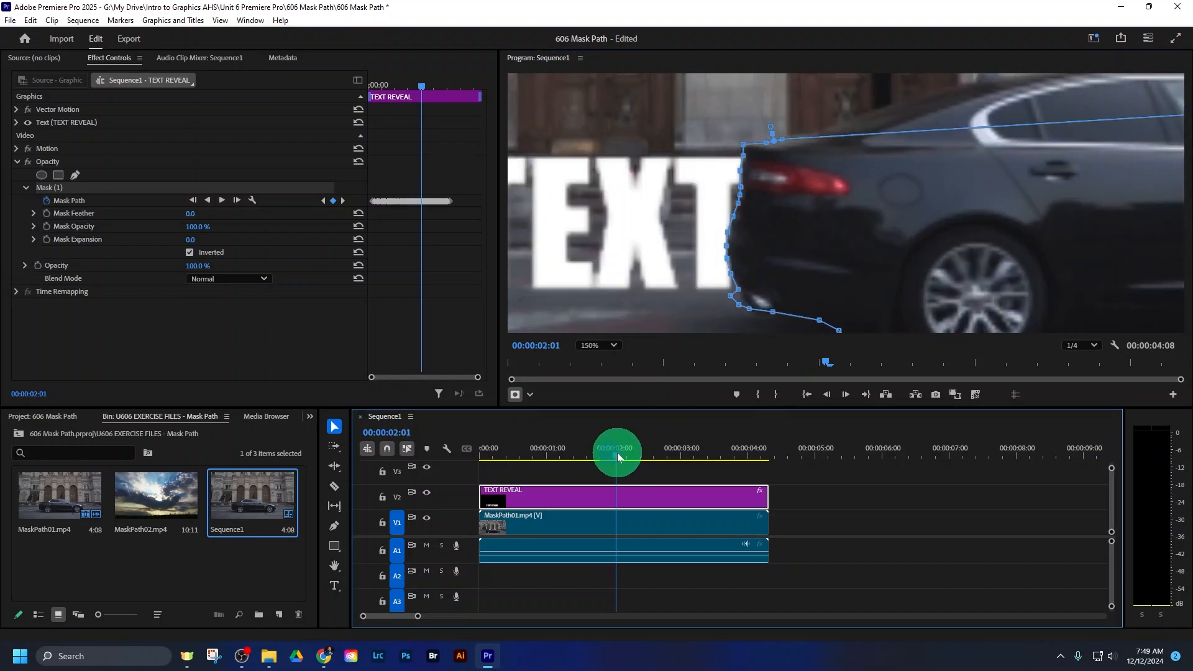
drag(617, 457, 634, 458)
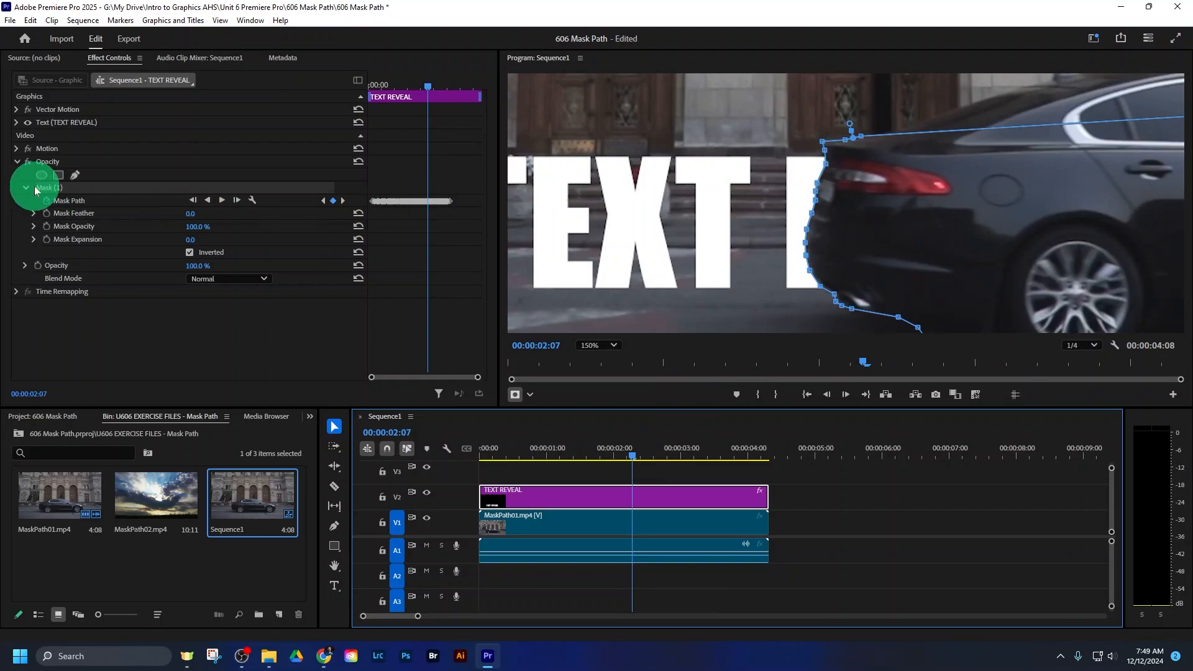
click(71, 186)
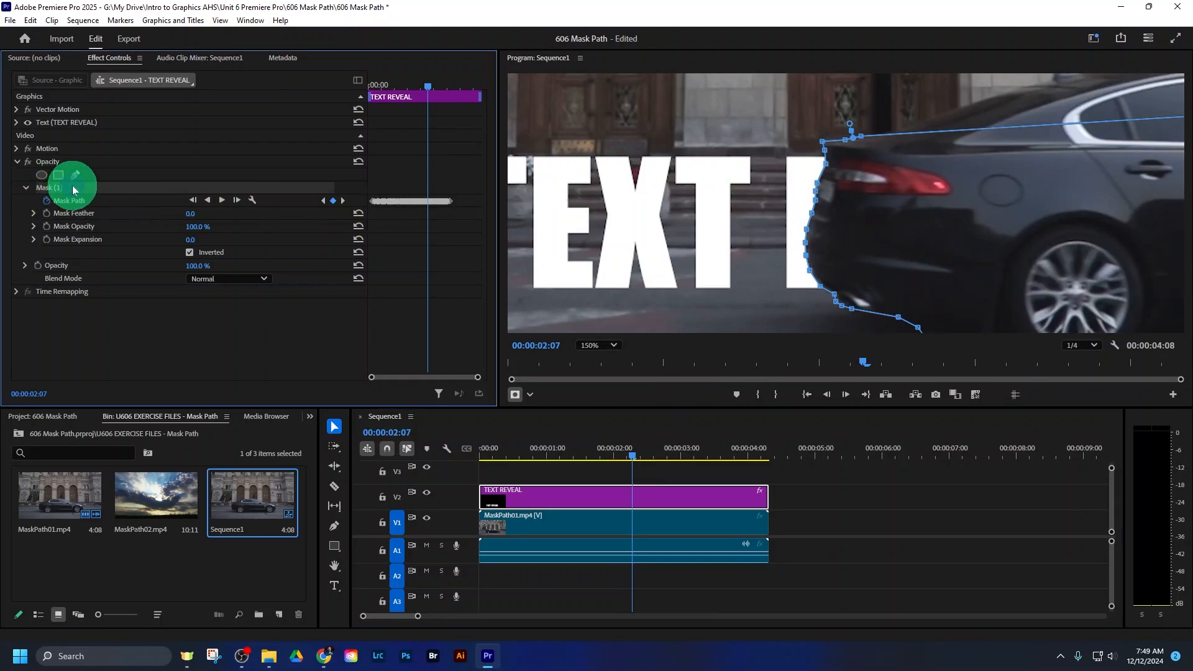
click(829, 168)
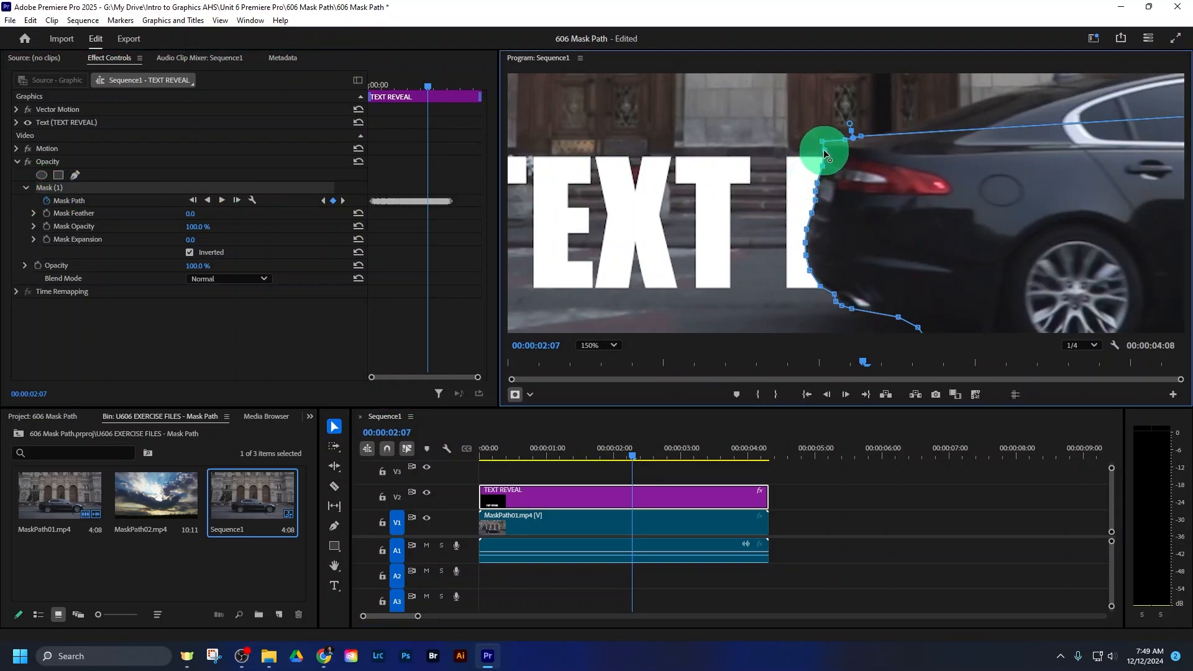
click(773, 433)
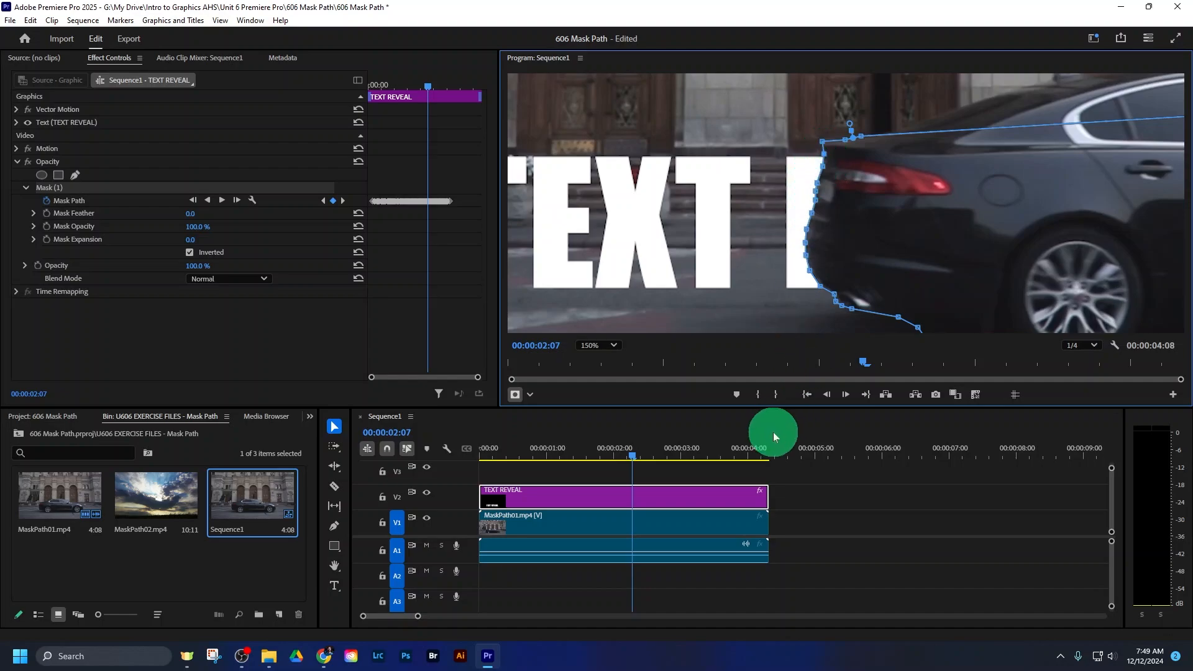
- Return to 00:00:00:00, fit the full frame in the preview and play the whole sequence
drag(519, 452, 467, 449)
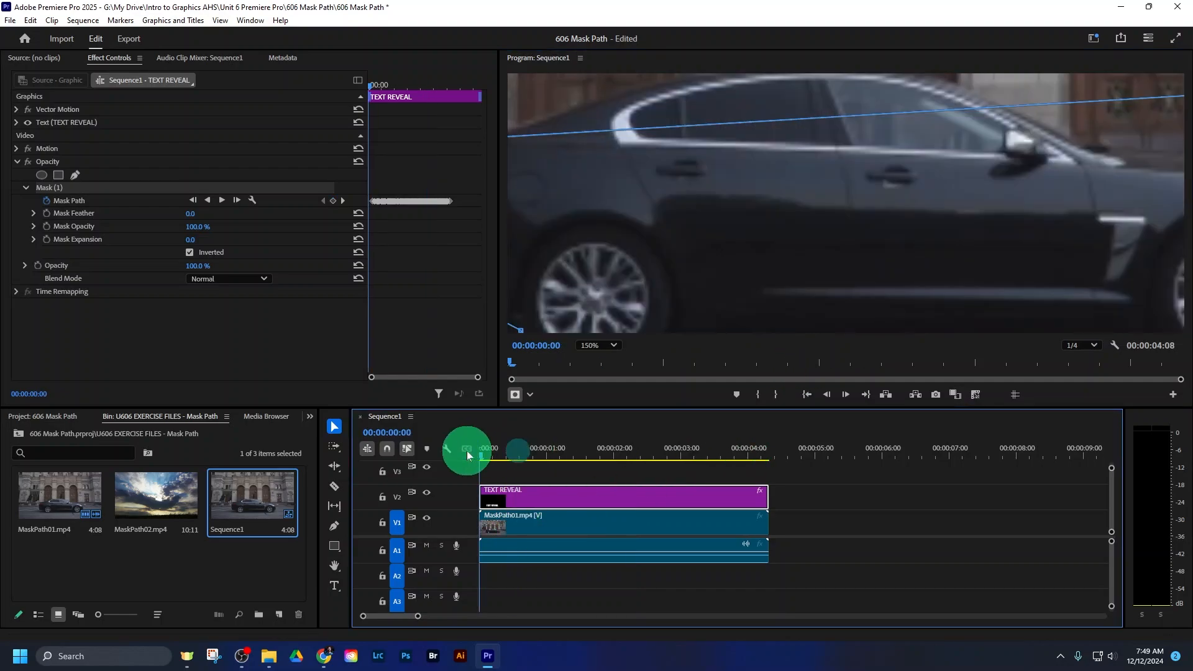
click(612, 345)
click(613, 374)
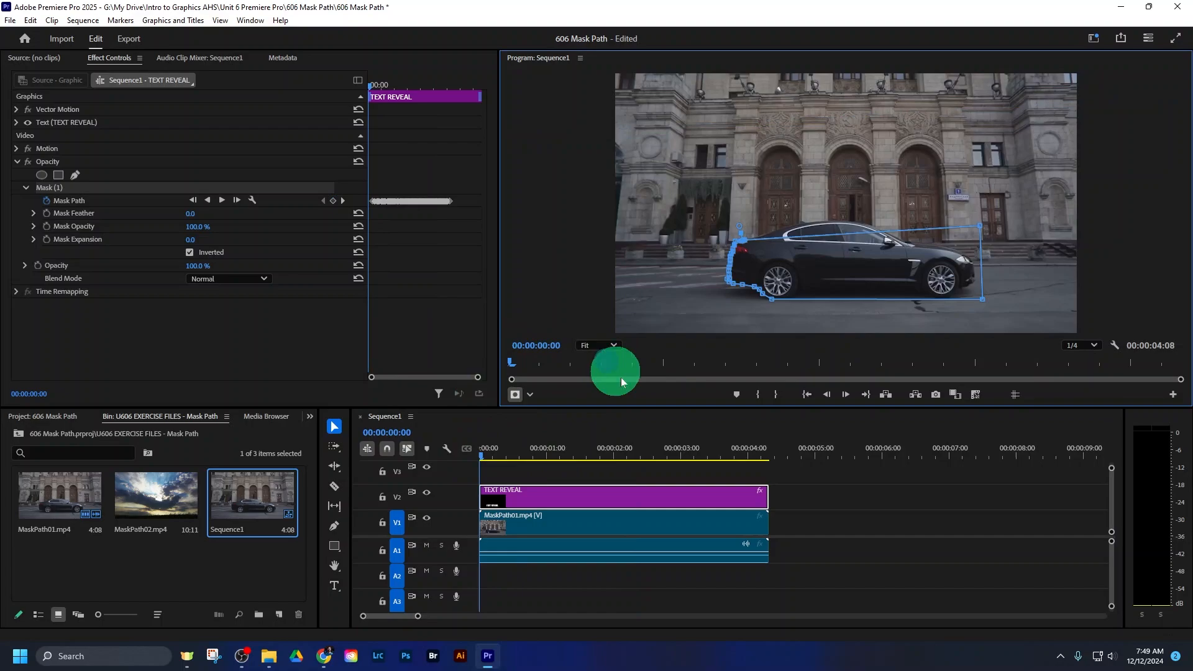
key(space)
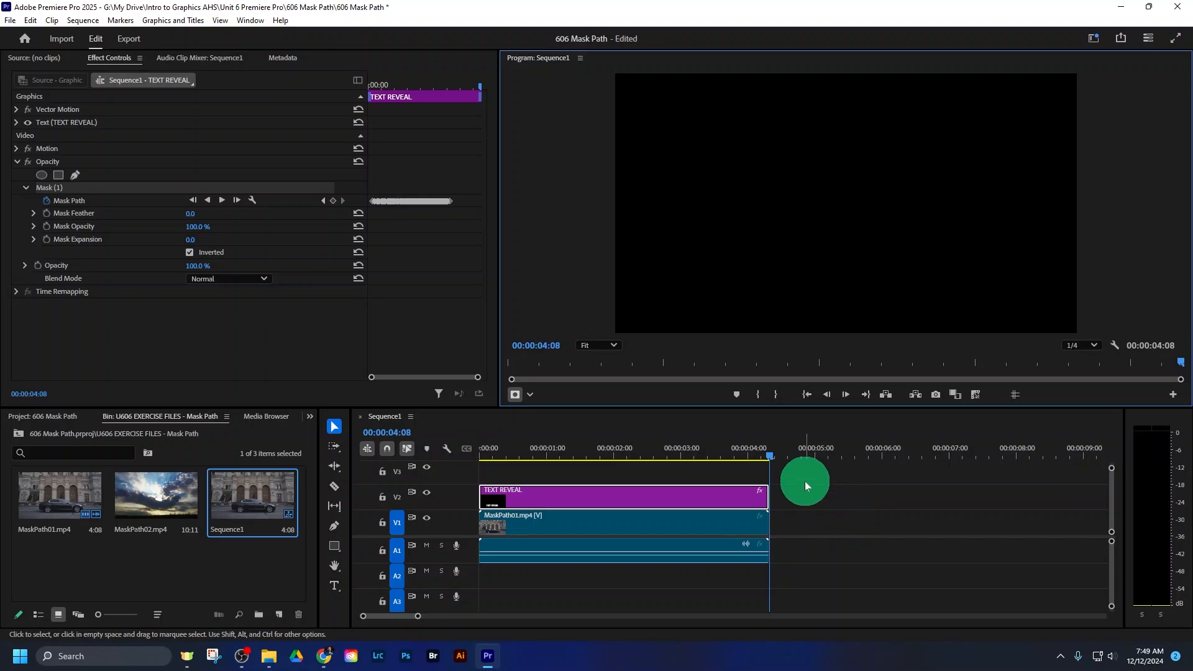
click(496, 450)
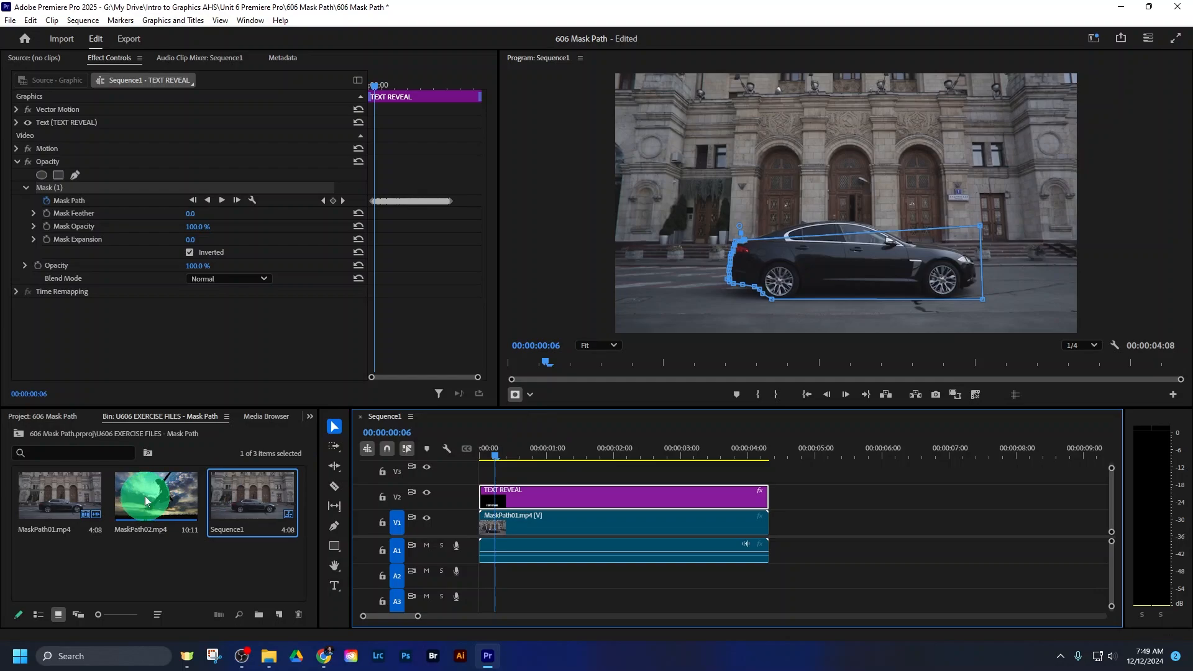
- Create a new sequence from MaskPath02.mp4 and play it from the beginning
drag(144, 497, 277, 617)
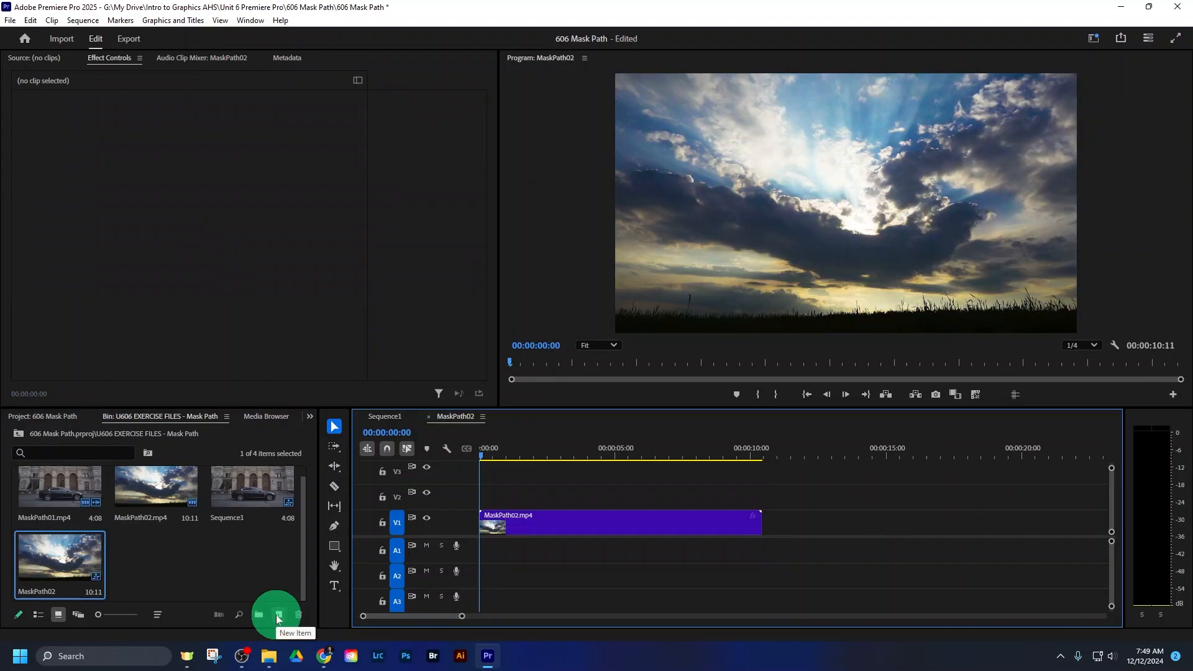
click(488, 455)
key(space)
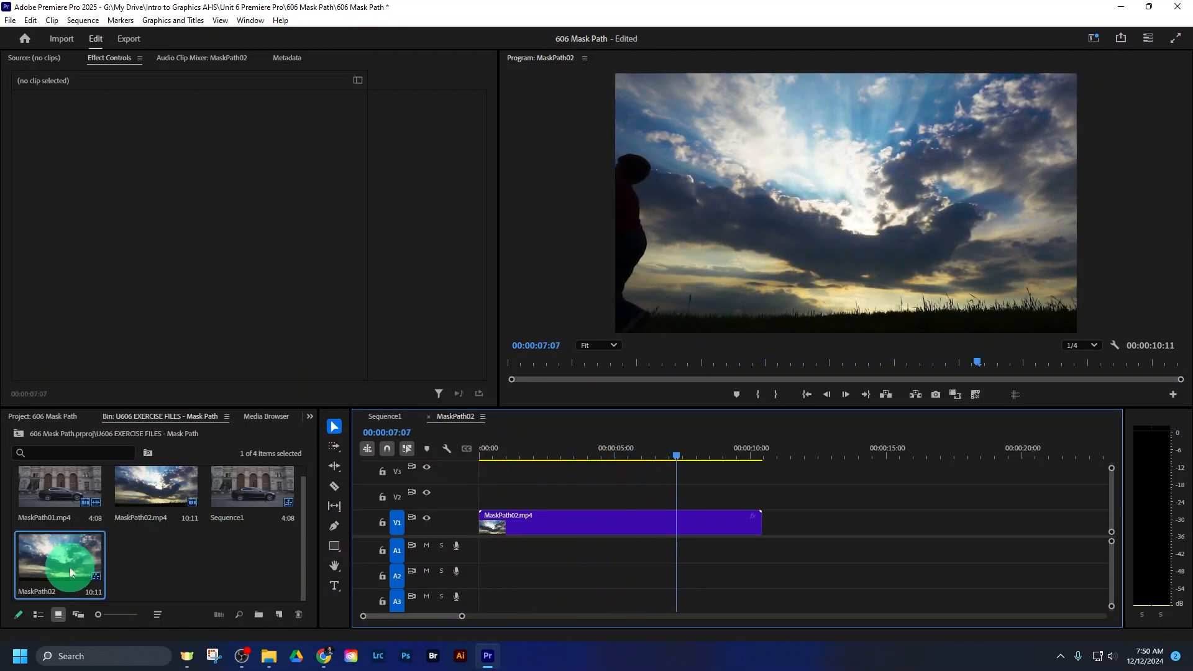
- Rename the MaskPath02 sequence in the bin as sEQUENCE2
click(49, 592)
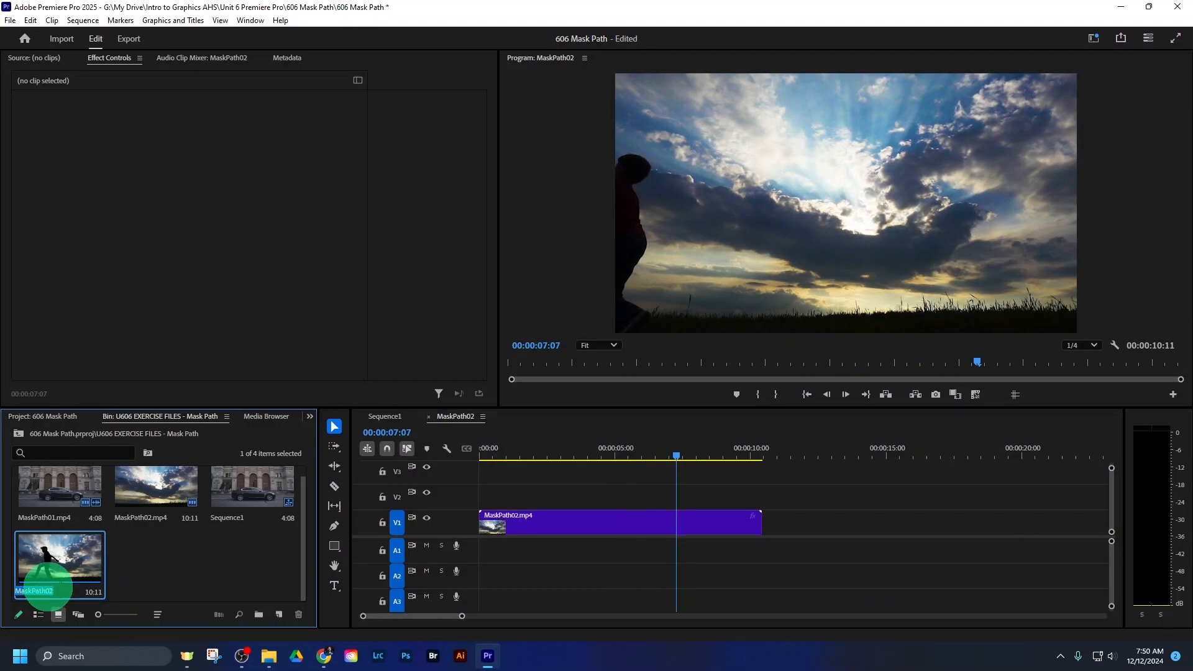
text(sEQUENCE2)
key(Tab)
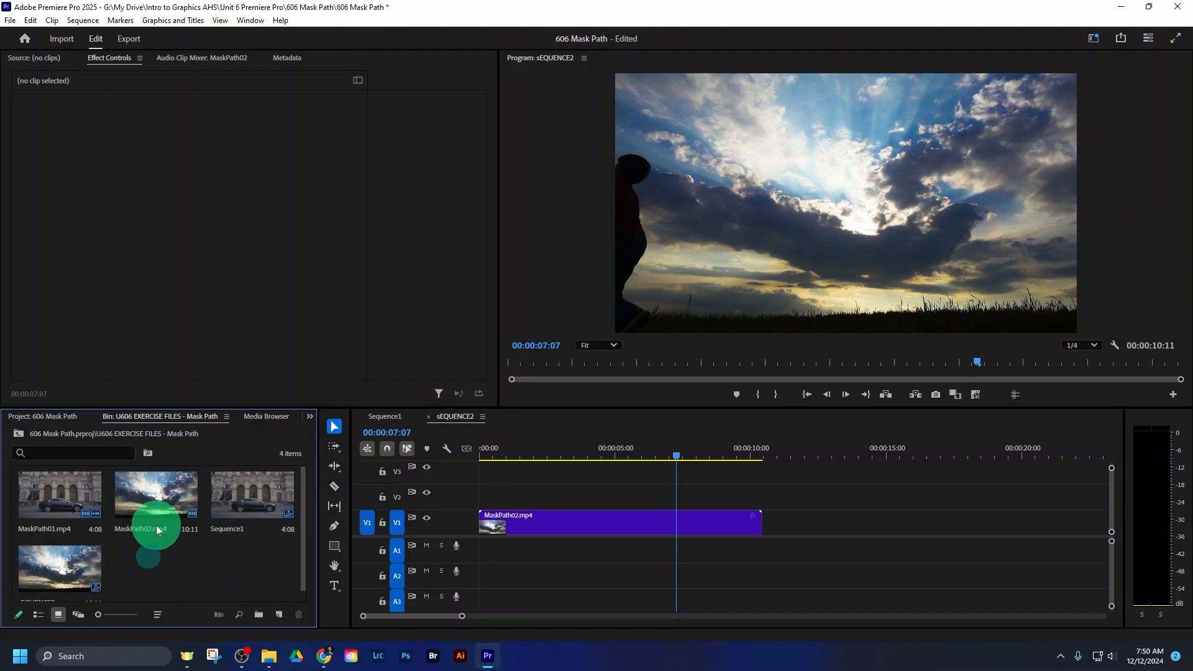
click(233, 479)
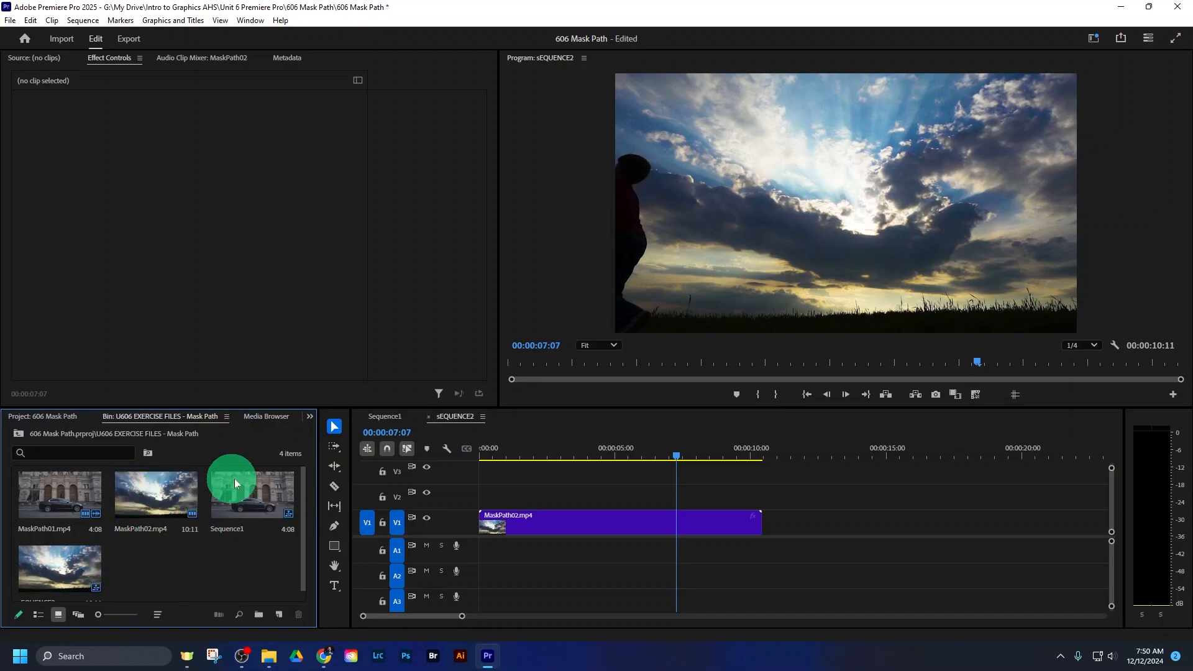
- Add a GRAPHICS text layer over the sky at 00:00:07:07
click(331, 591)
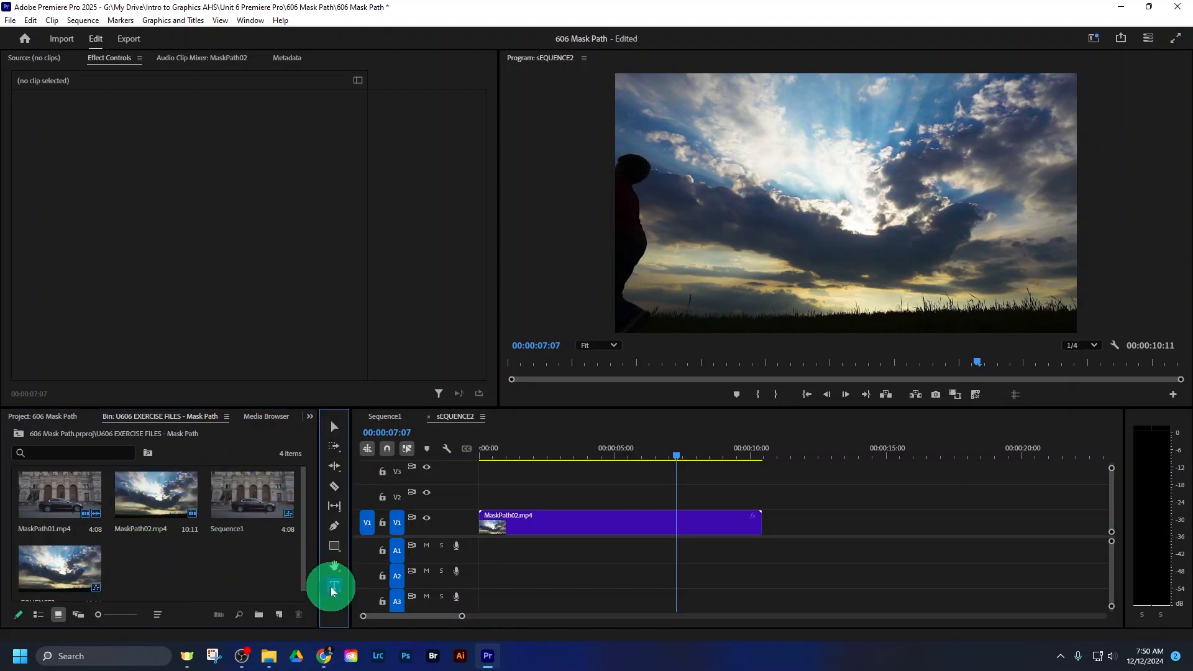
click(744, 190)
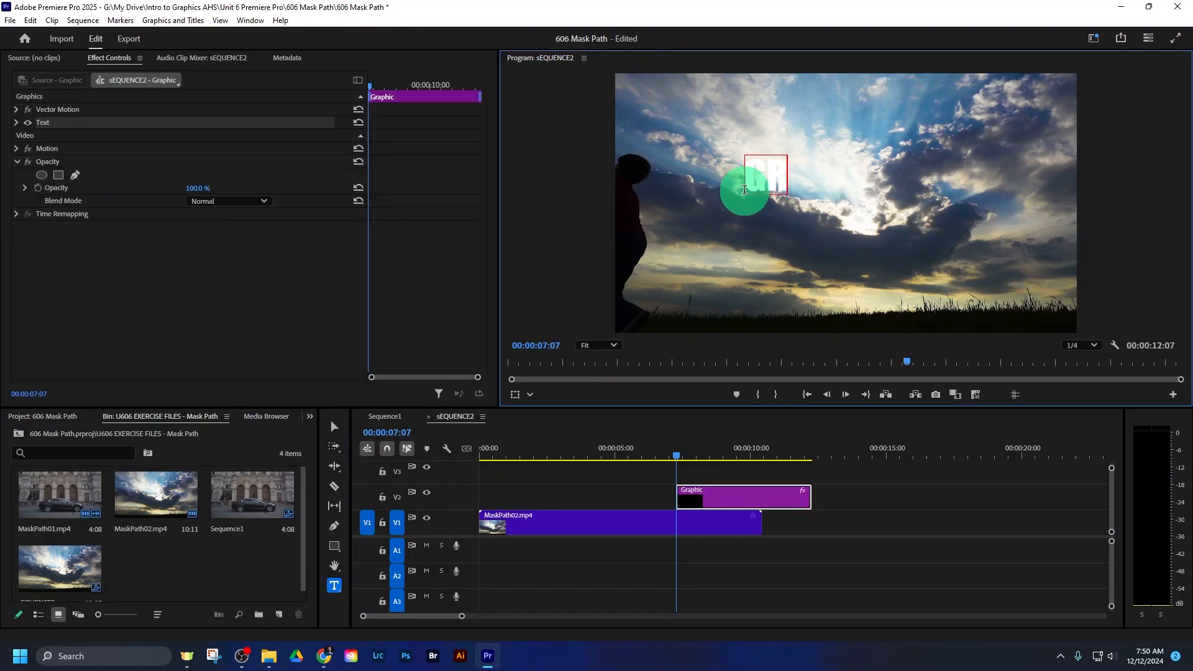
text(GRAPHICS)
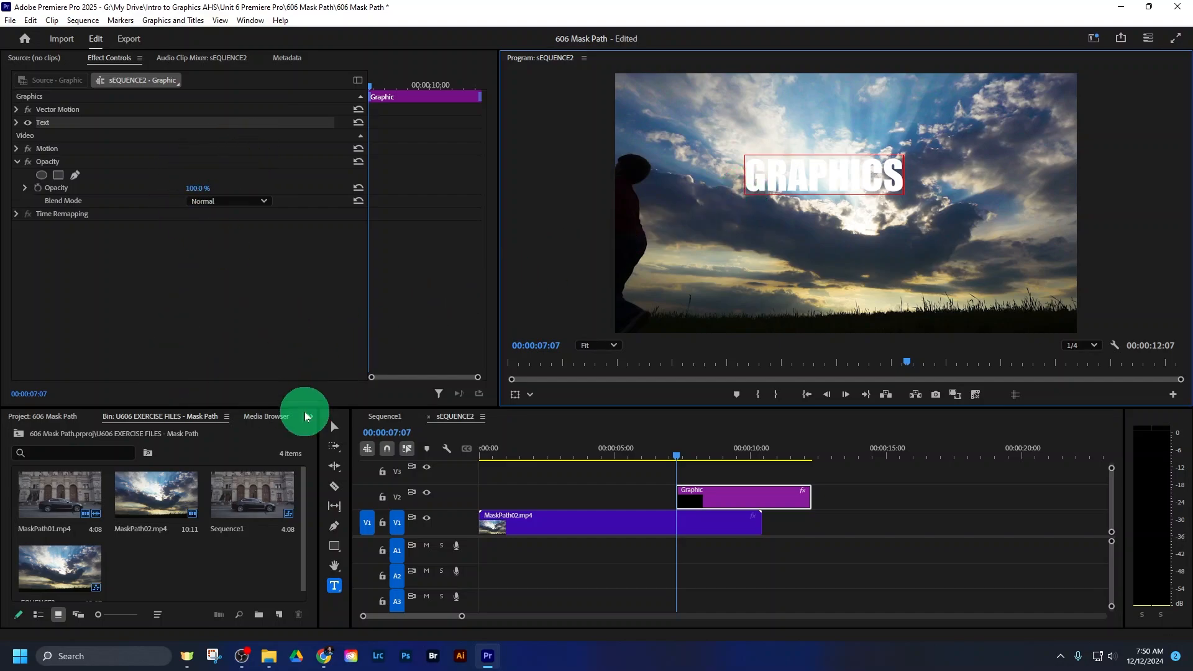
click(334, 427)
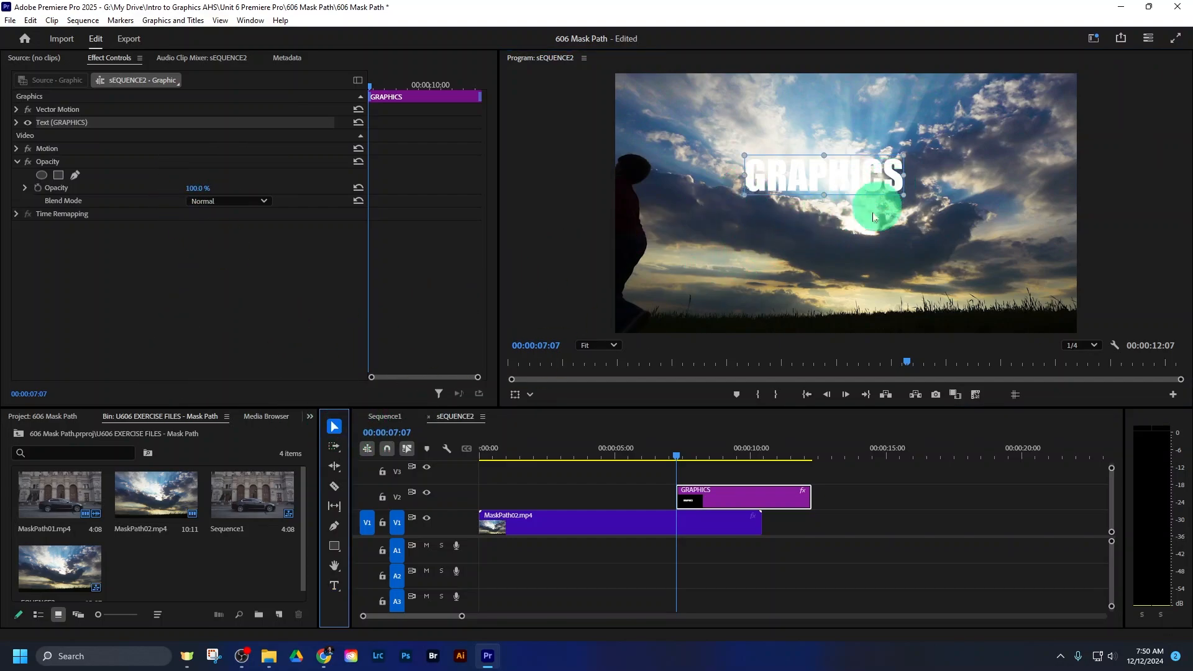
- Fit the GRAPHICS clip to the full length of MaskPath02.mp4 and enlarge its text across the middle of the frame
drag(730, 490, 529, 492)
drag(627, 495, 759, 495)
drag(681, 460, 560, 452)
click(834, 311)
mouse_move(903, 195)
mouse_down()
mouse_move(905, 181)
mouse_move(950, 229)
mouse_move(981, 162)
mouse_move(901, 182)
mouse_move(920, 189)
mouse_up()
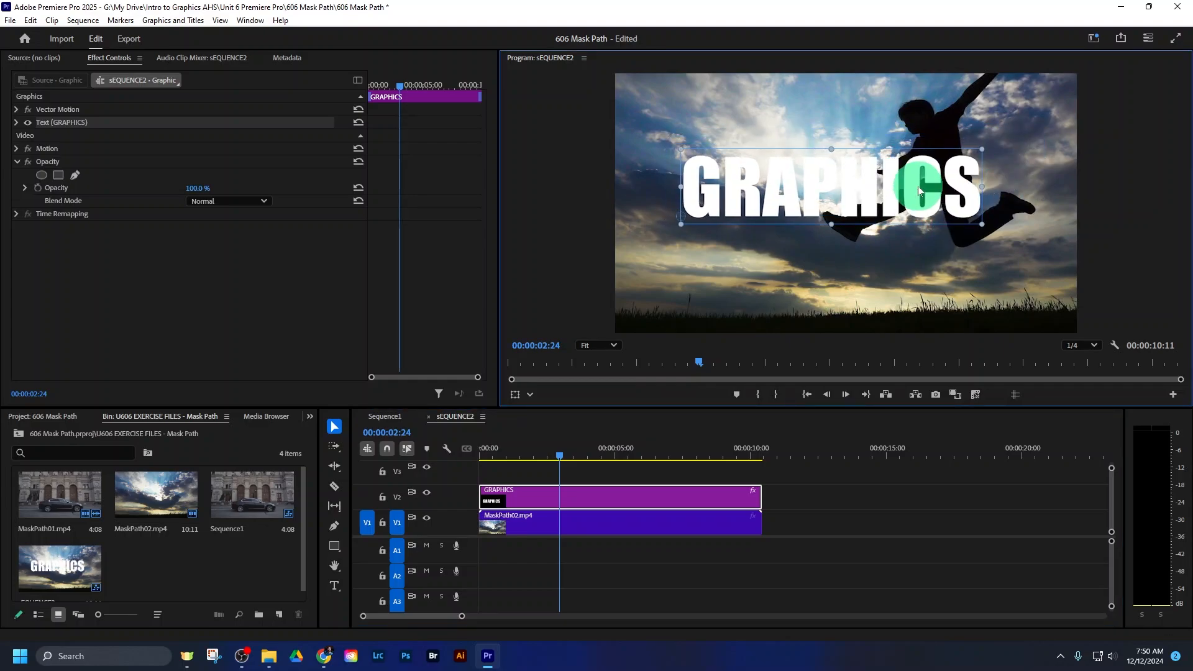
- At 00:00:02:16, draw a closed pen opacity mask around the GRAPHICS text, with its edge following the jumper's back
drag(770, 460, 548, 452)
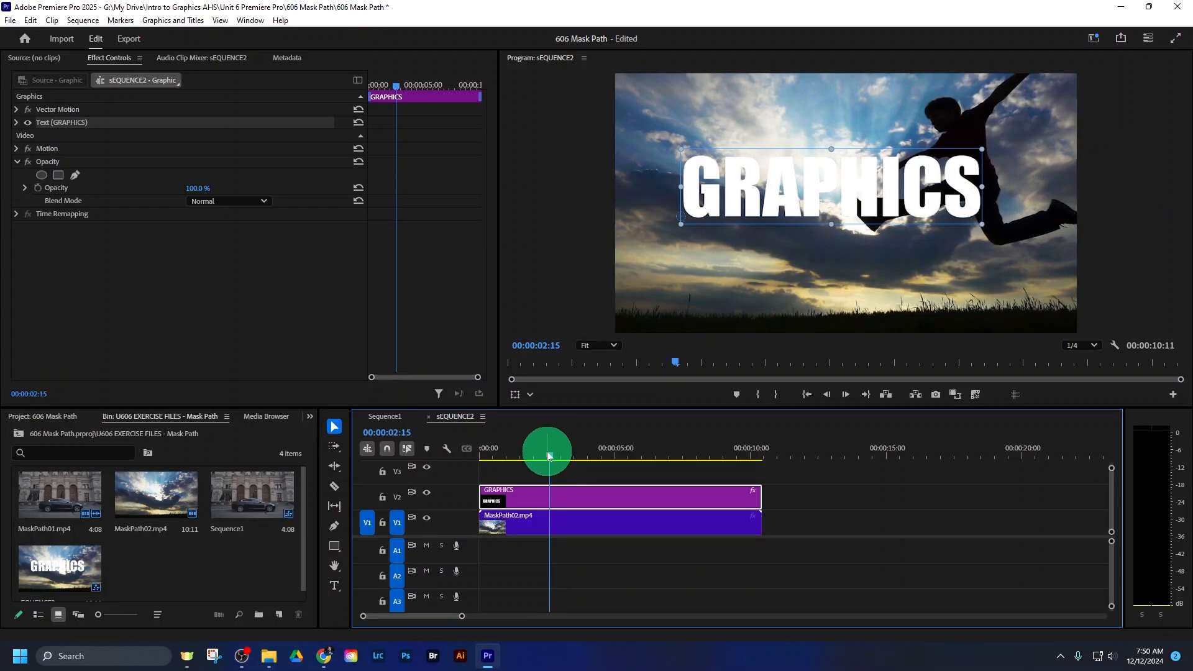
drag(547, 458, 550, 458)
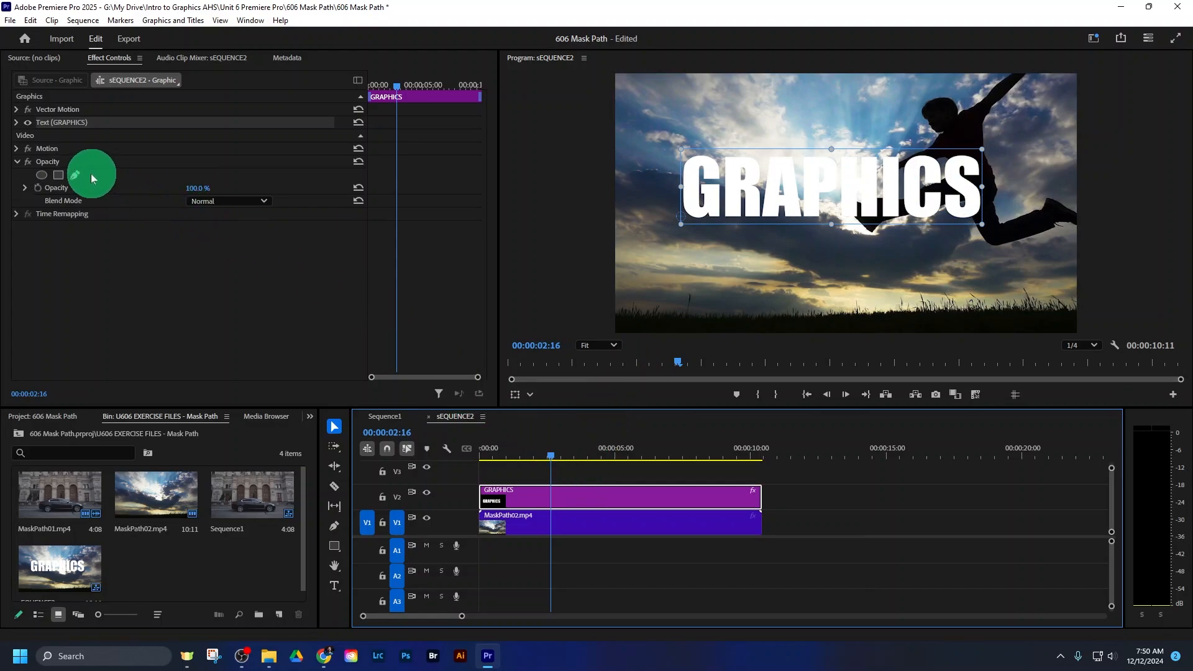
click(54, 161)
click(76, 177)
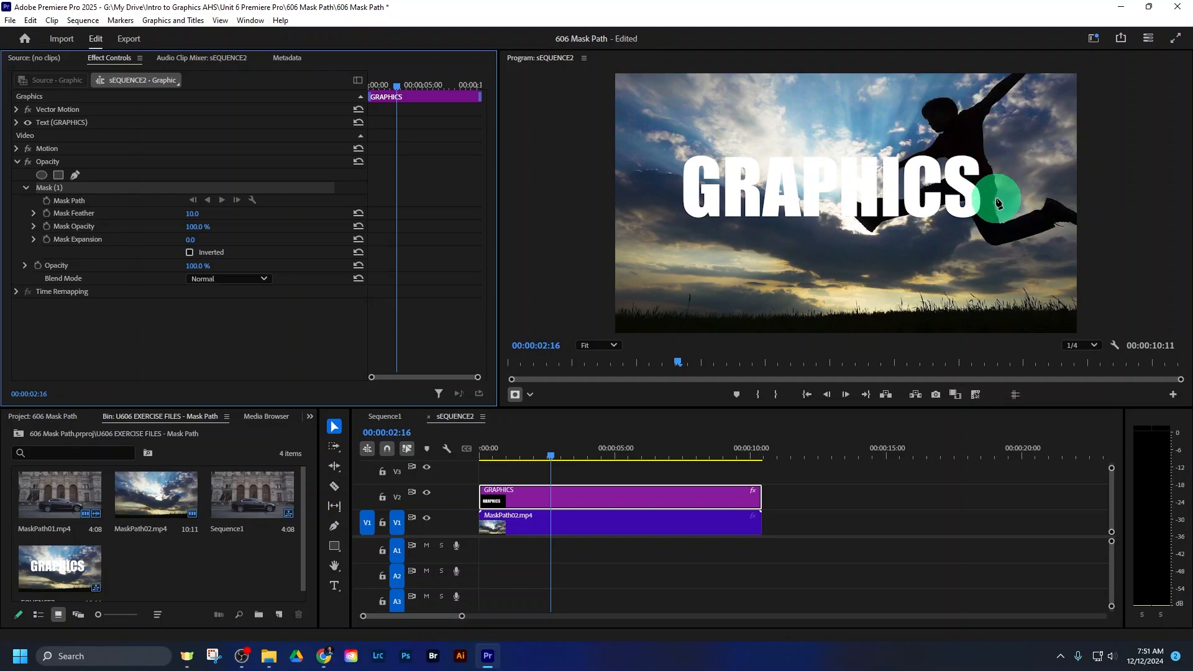
click(984, 130)
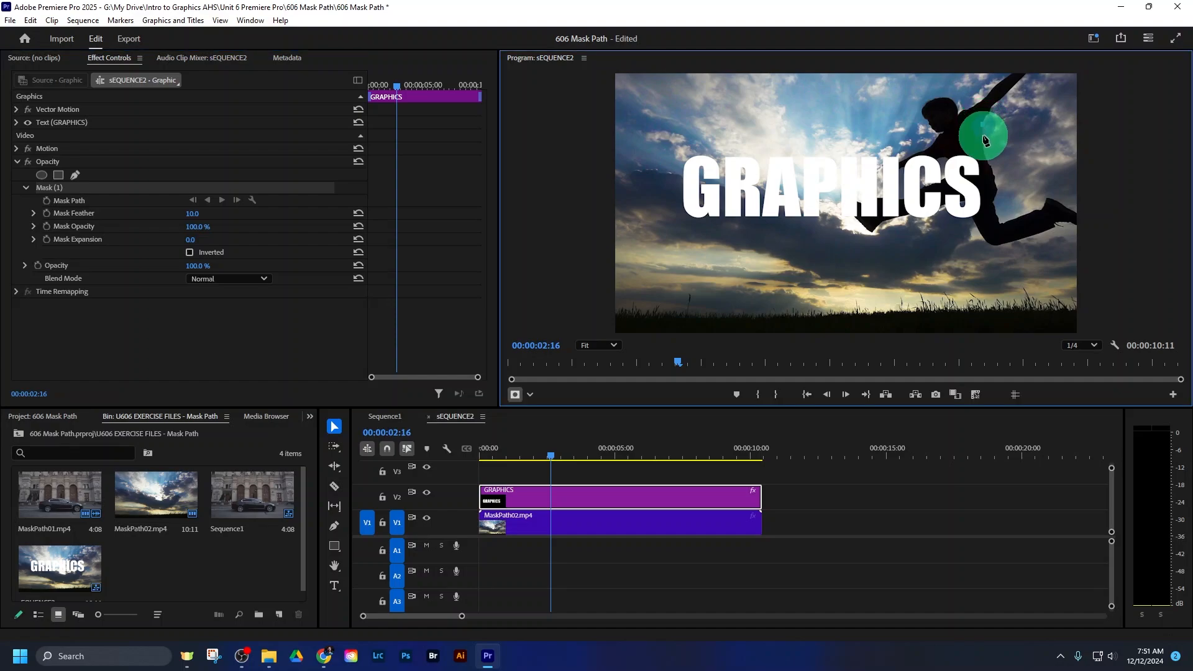
drag(986, 144, 998, 214)
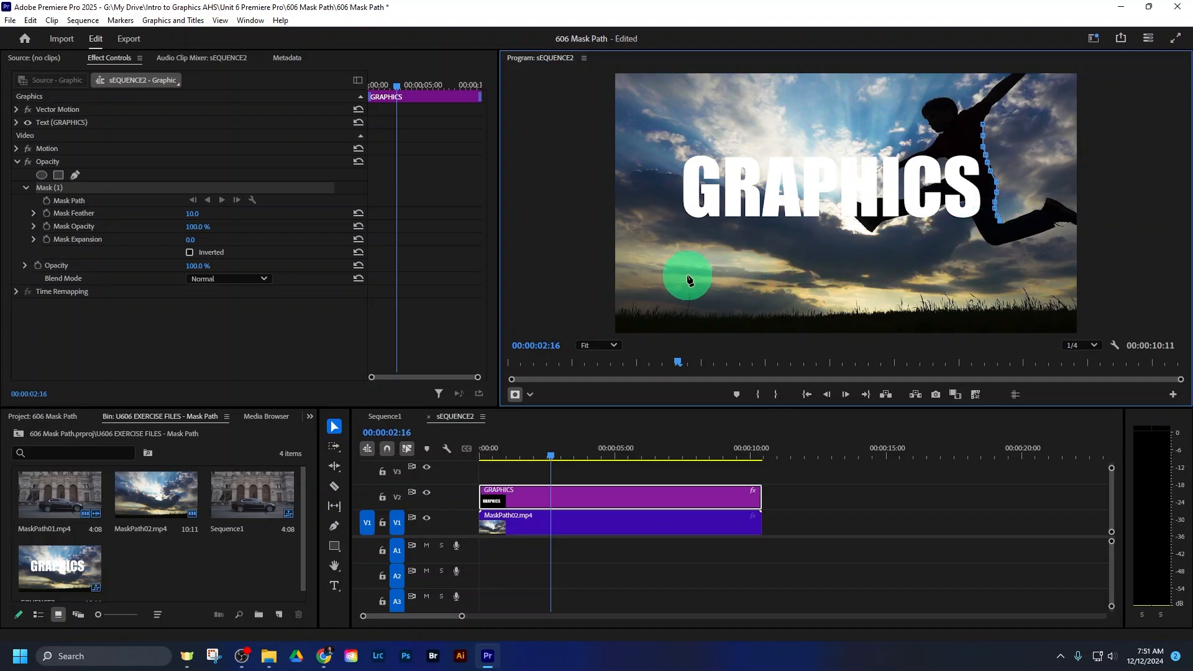
click(637, 283)
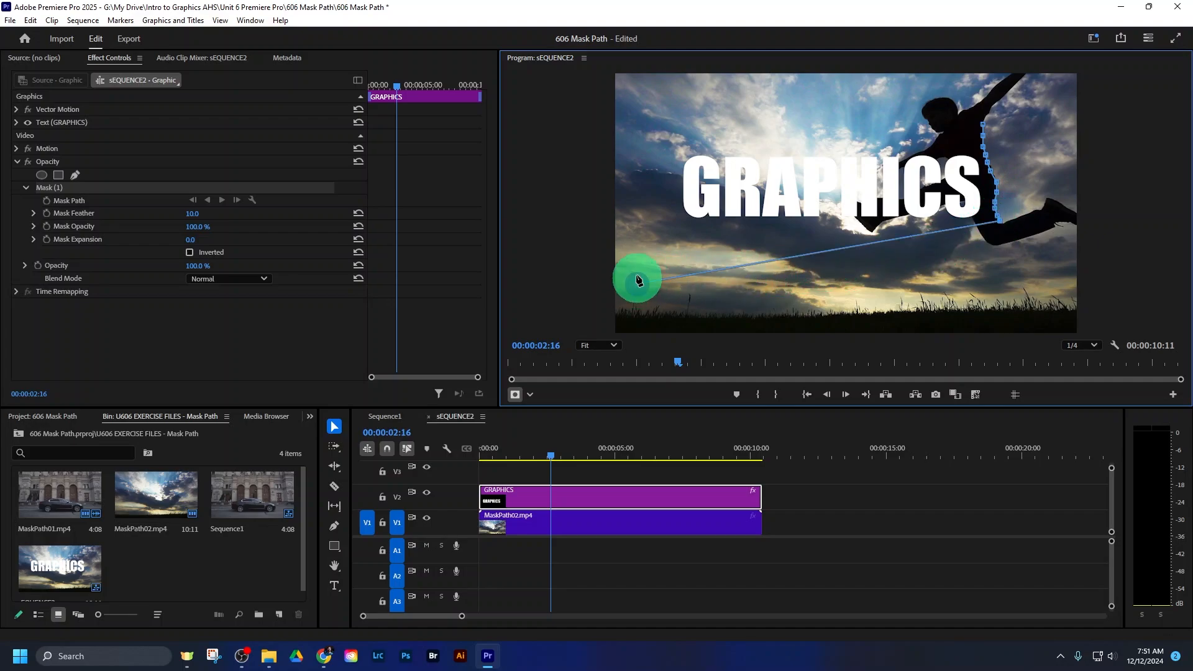
click(631, 92)
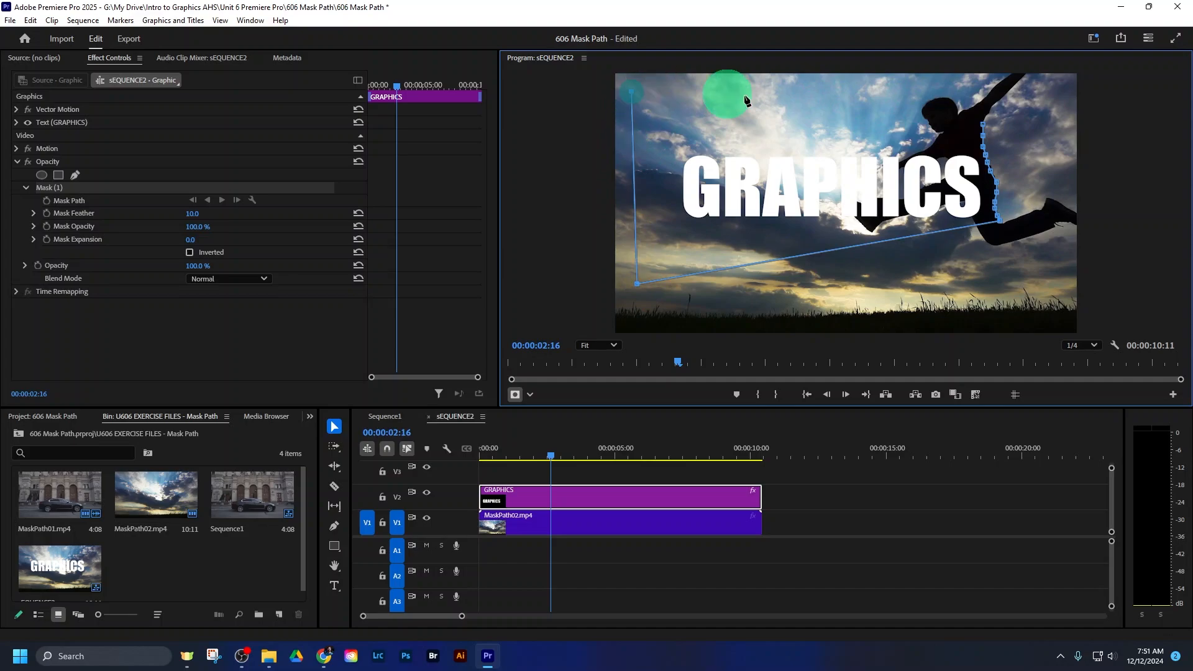
click(982, 125)
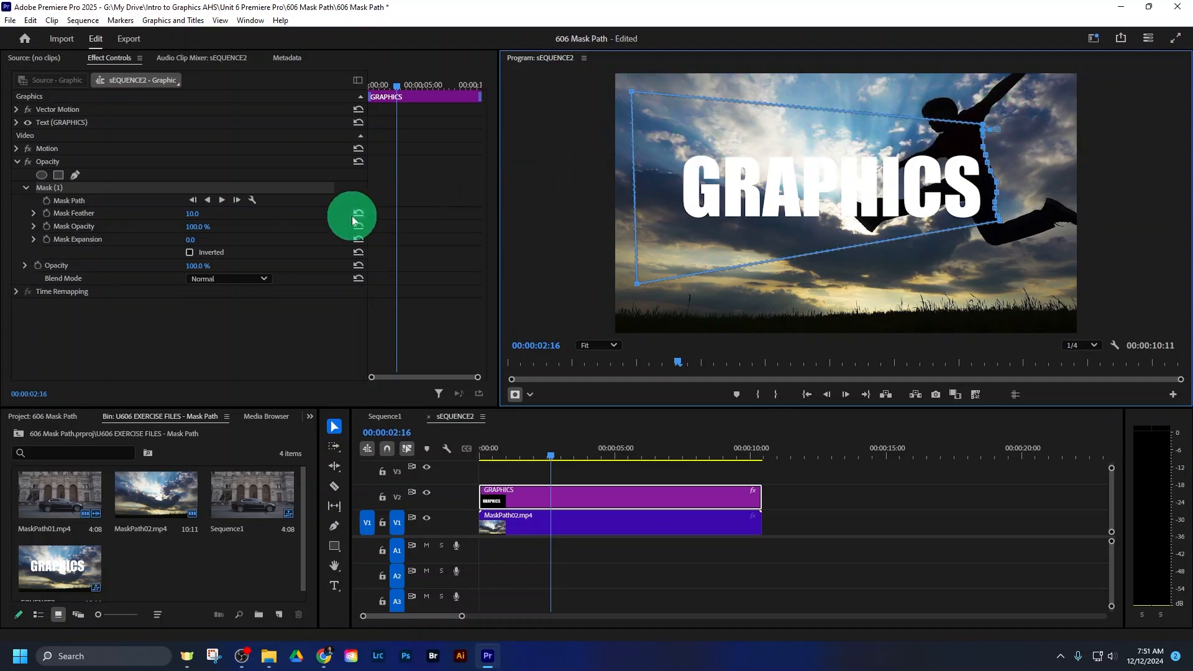
- Set the mask's feather to 0 and invert the mask
drag(194, 216, 143, 215)
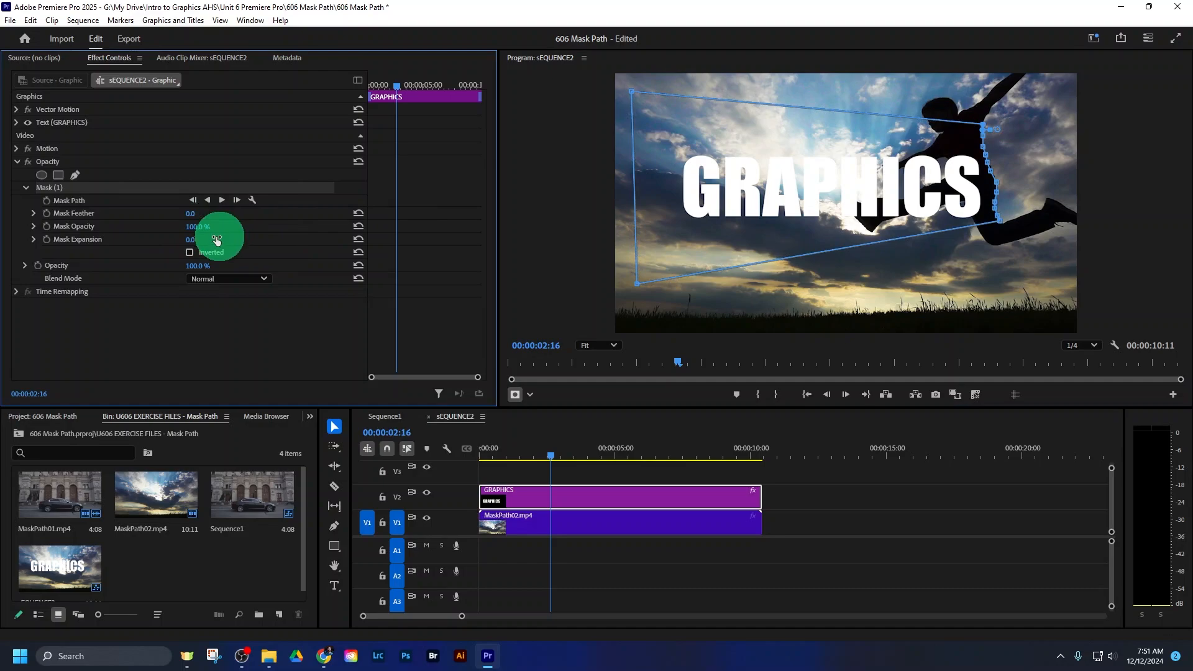
click(189, 252)
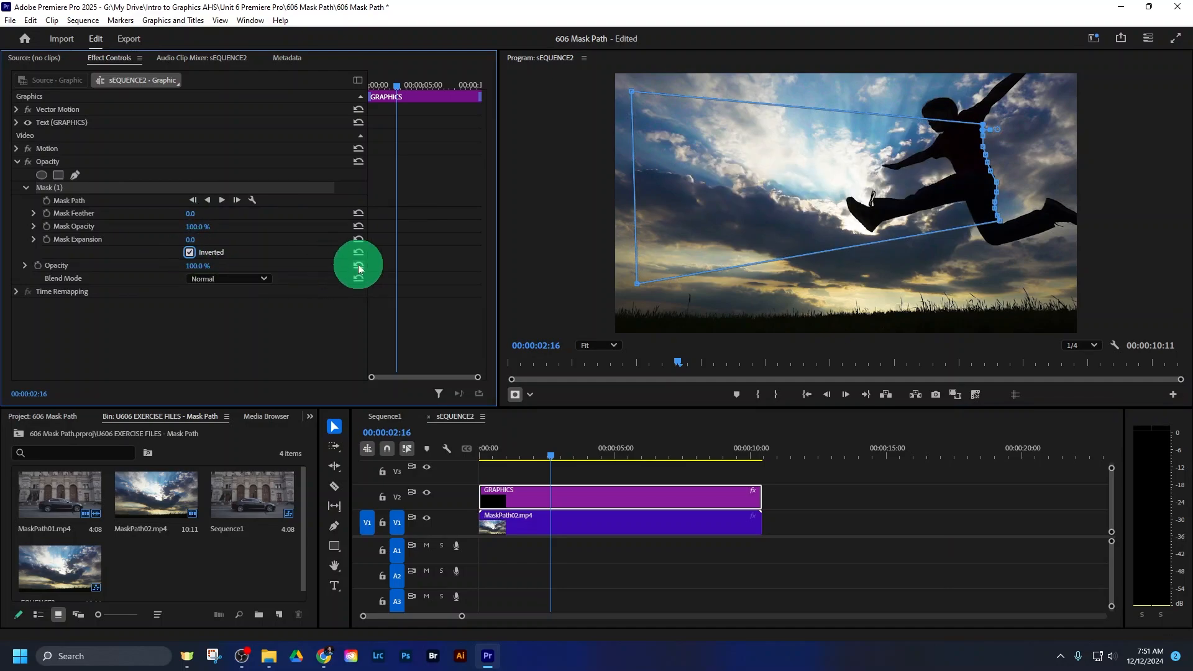
click(203, 226)
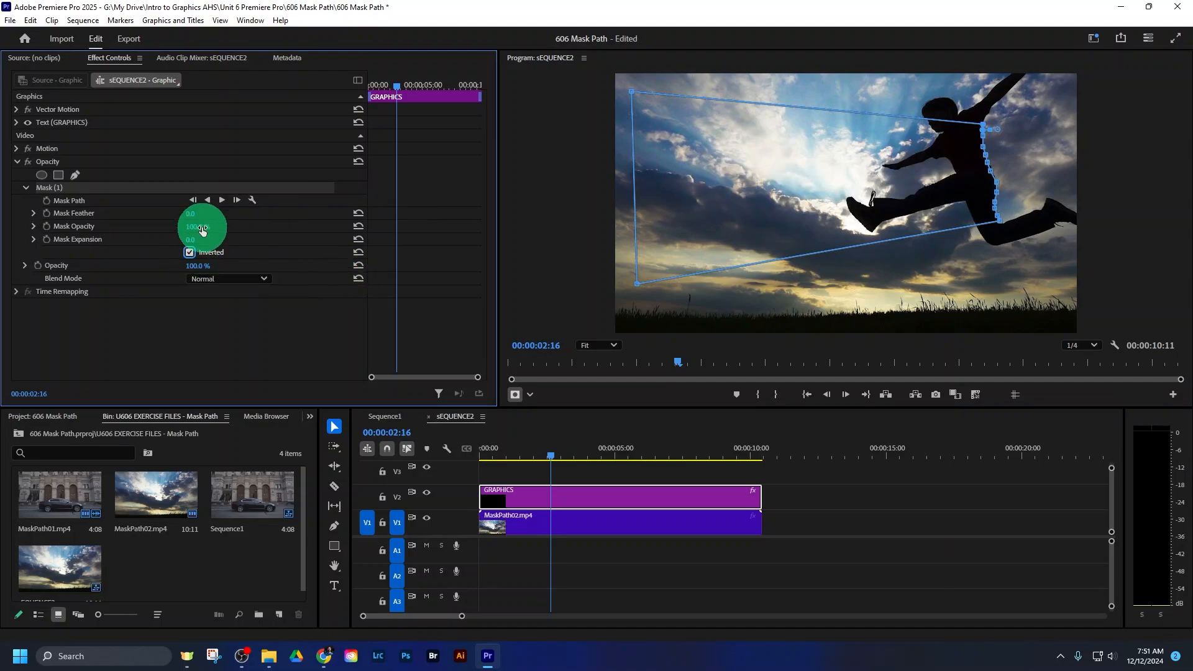
- Start keyframing Mask Path at 00:00:02:16 and shift the mask frame by frame with the jumper's back until 00:00:02:19
click(47, 201)
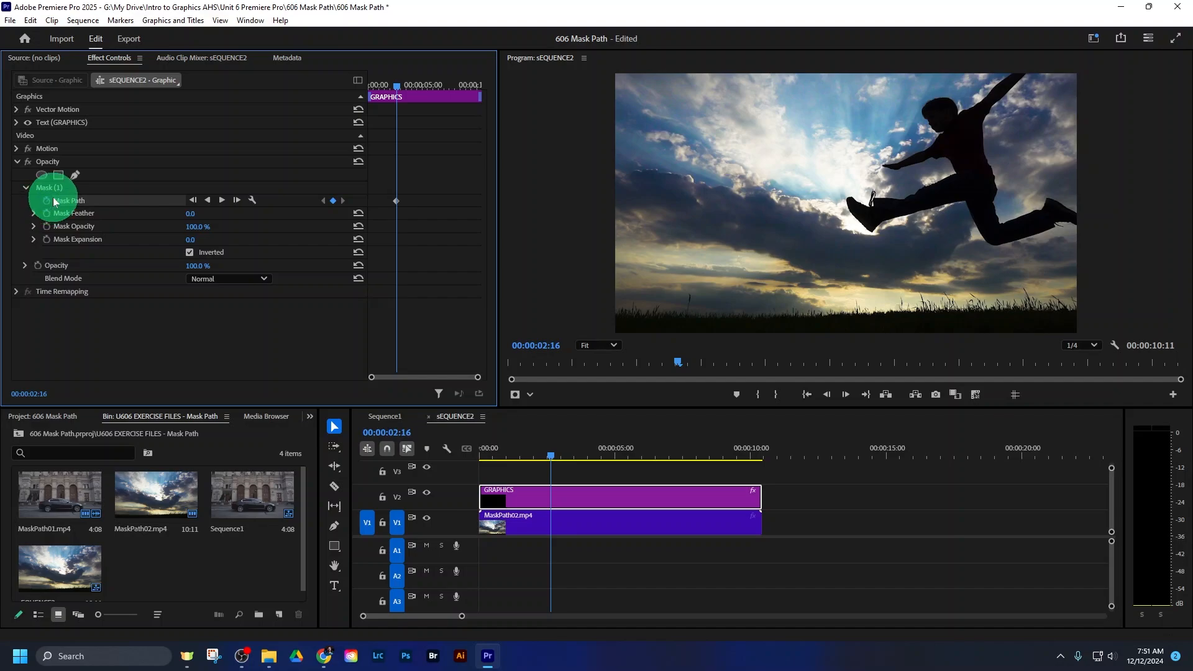
click(79, 188)
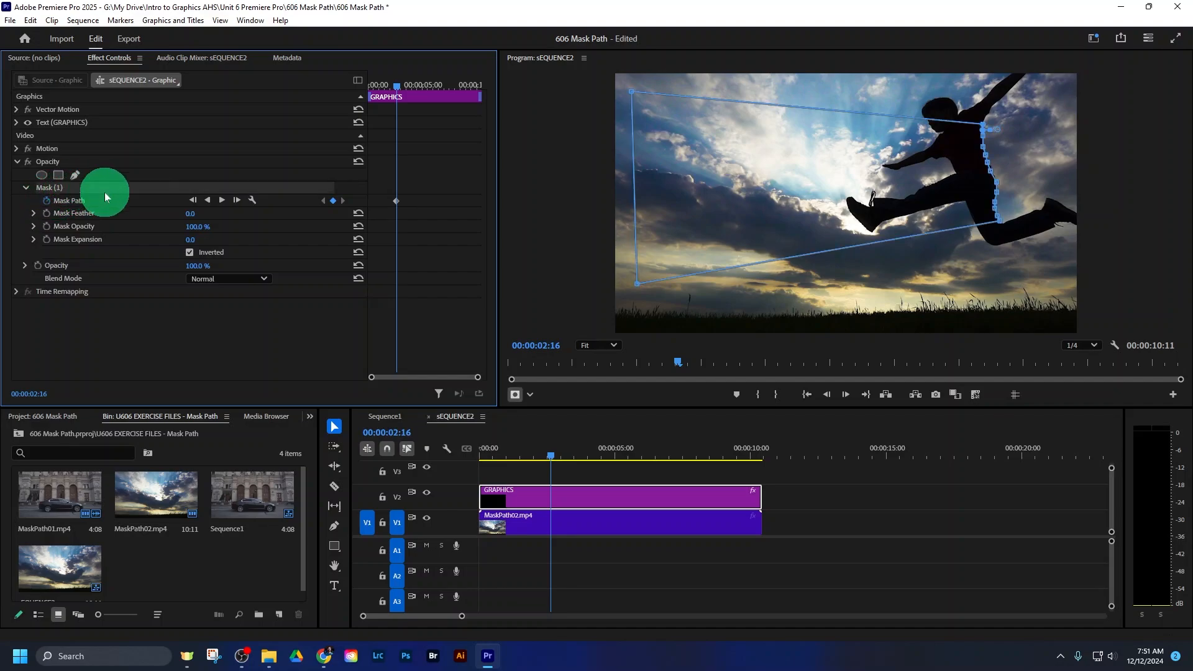
click(845, 395)
drag(880, 213, 915, 199)
click(845, 395)
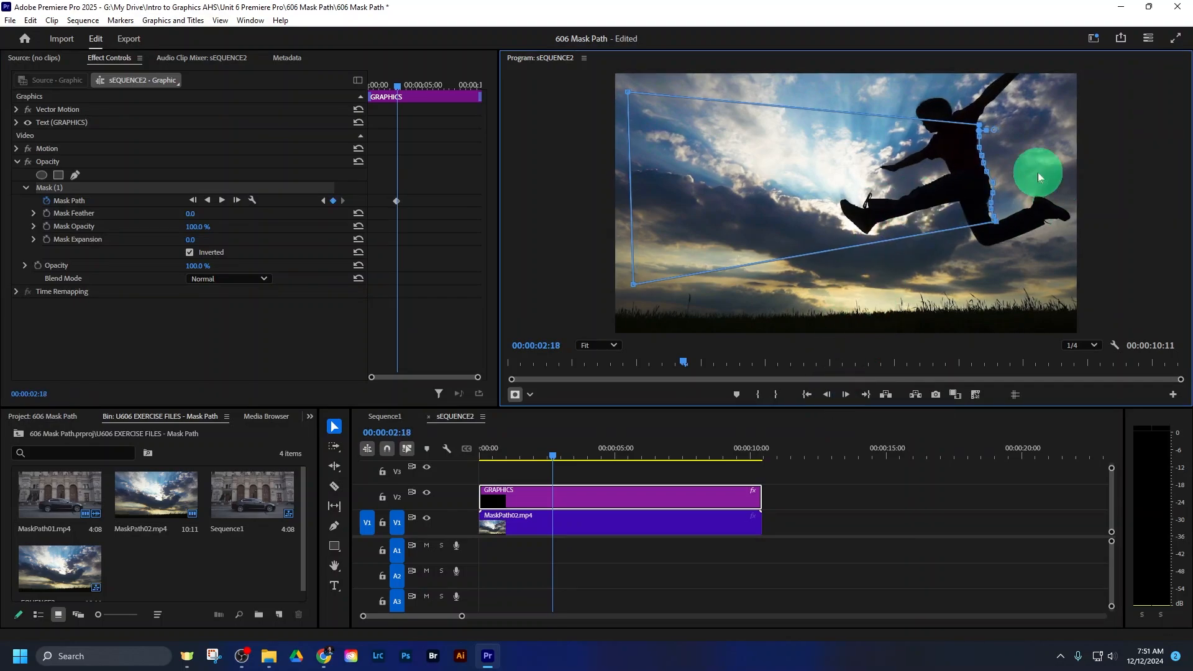
mouse_move(557, 457)
mouse_down()
mouse_move(648, 445)
mouse_move(555, 445)
mouse_up()
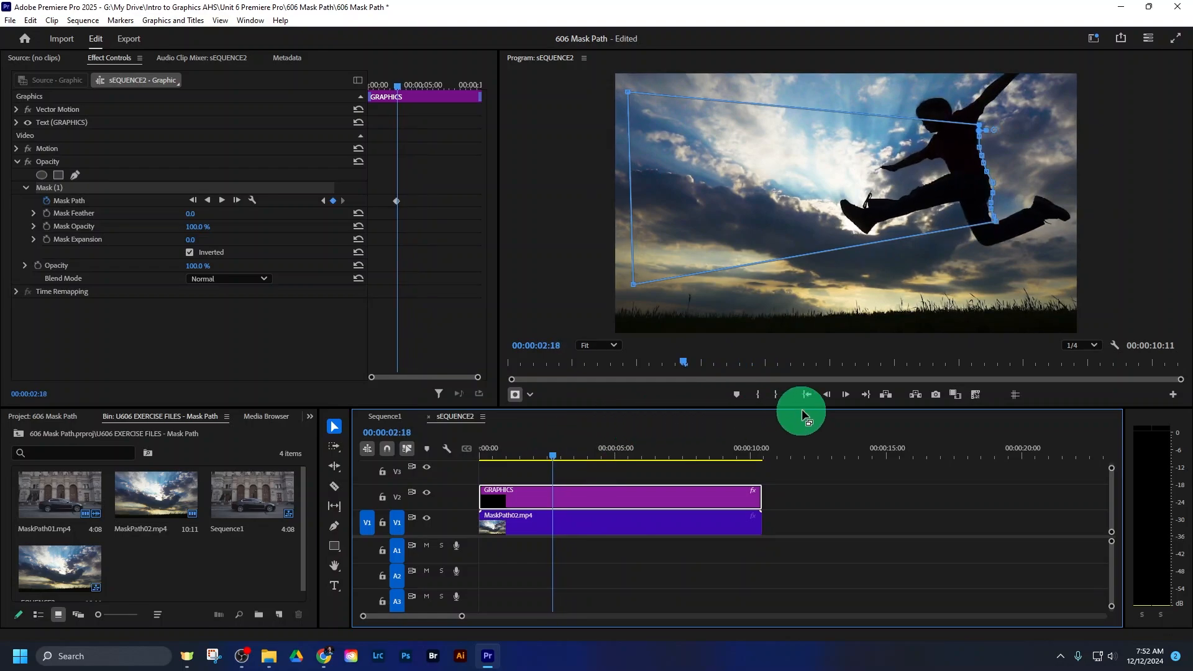
click(843, 397)
drag(866, 214, 863, 213)
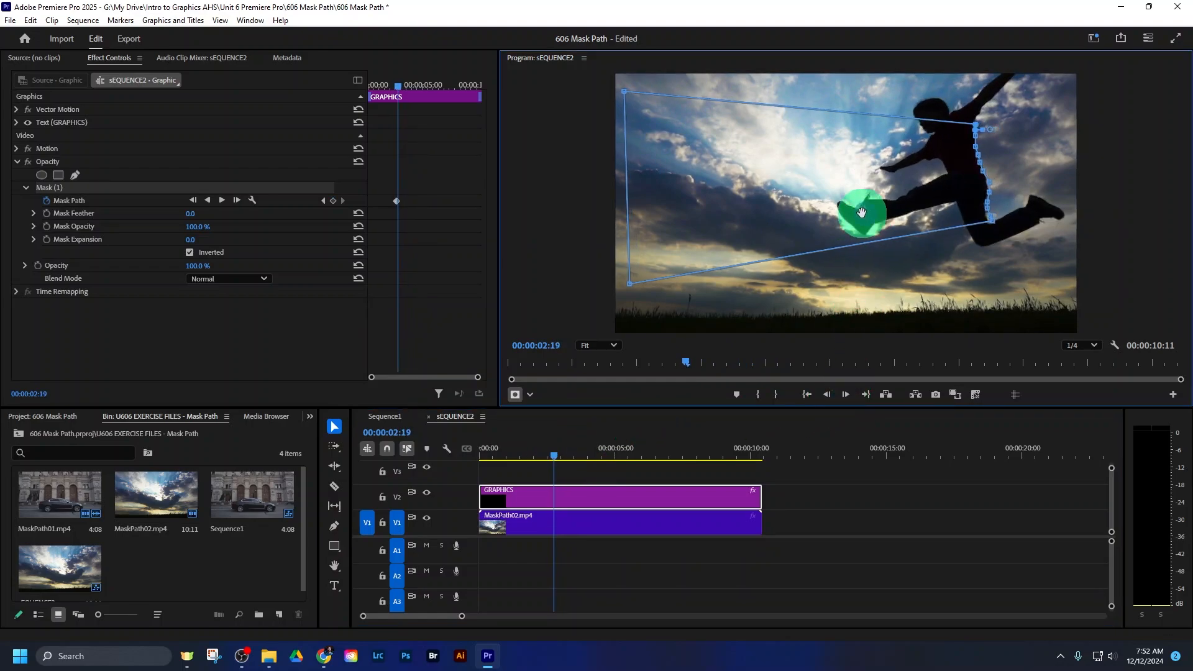
- Magnify the preview to 100%, refine the mask points along the jumper's back at 00:00:02:19, and fit the full frame again
click(613, 346)
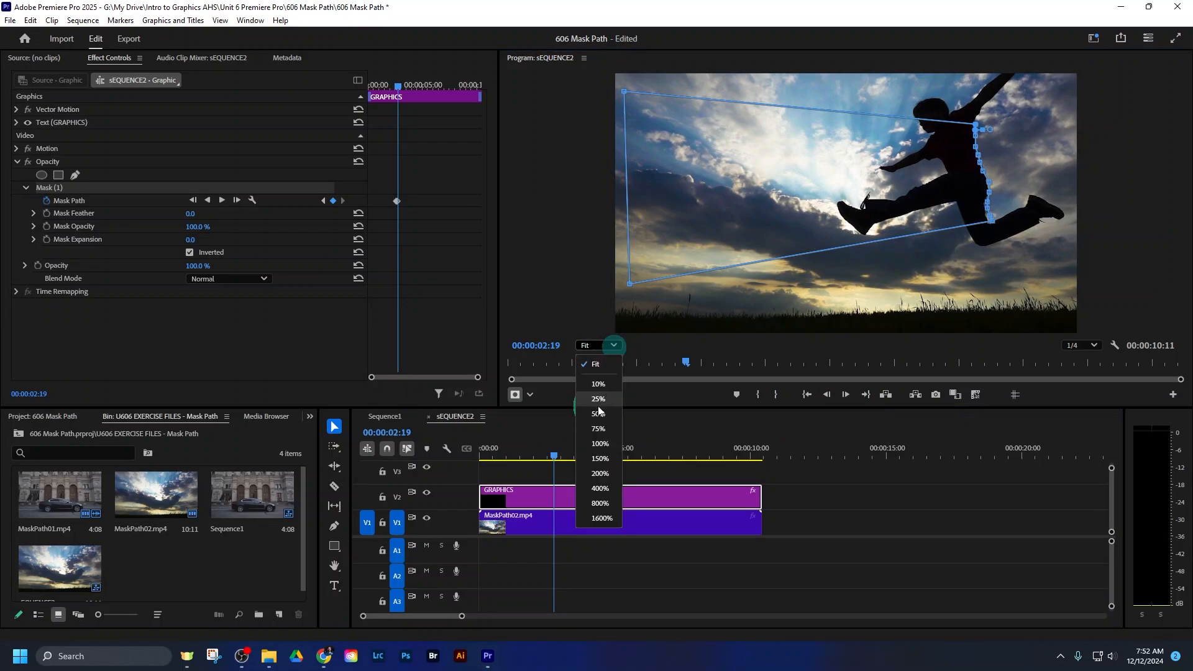
click(591, 443)
drag(811, 293, 630, 263)
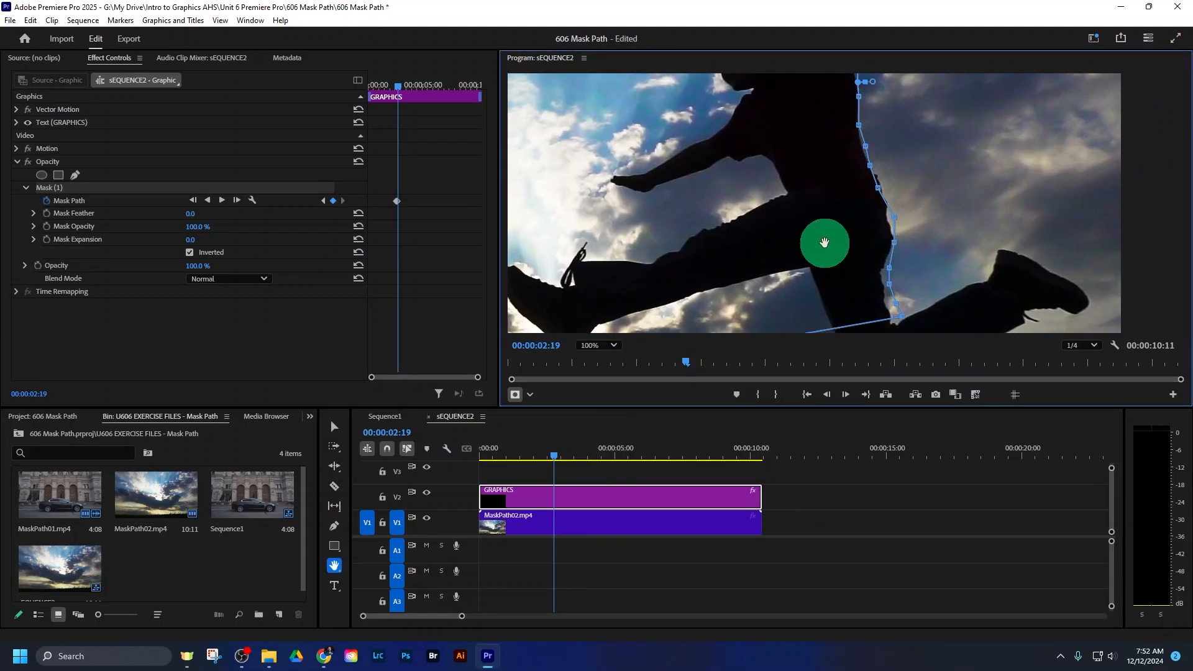
key(v)
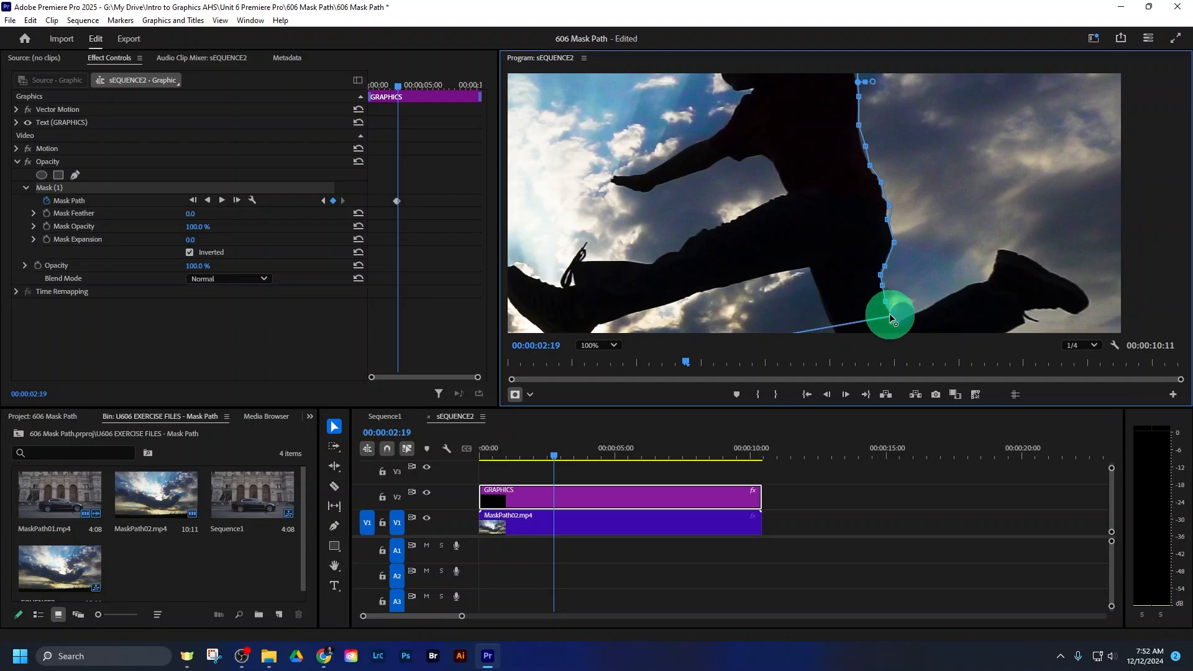
click(614, 346)
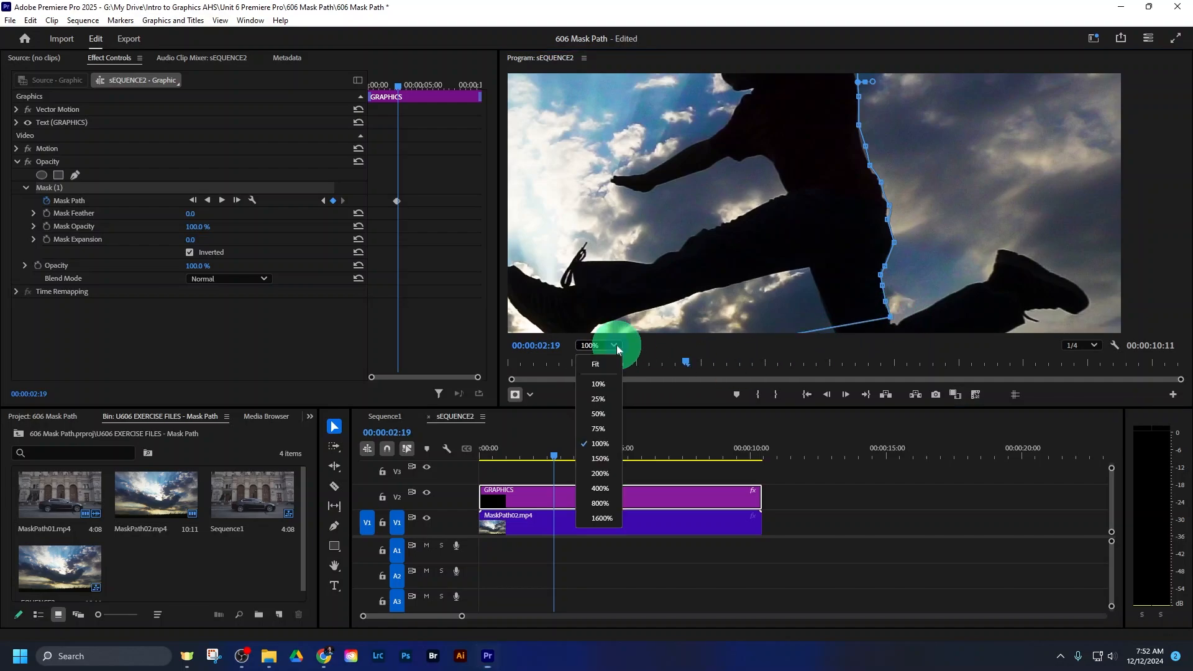
click(610, 365)
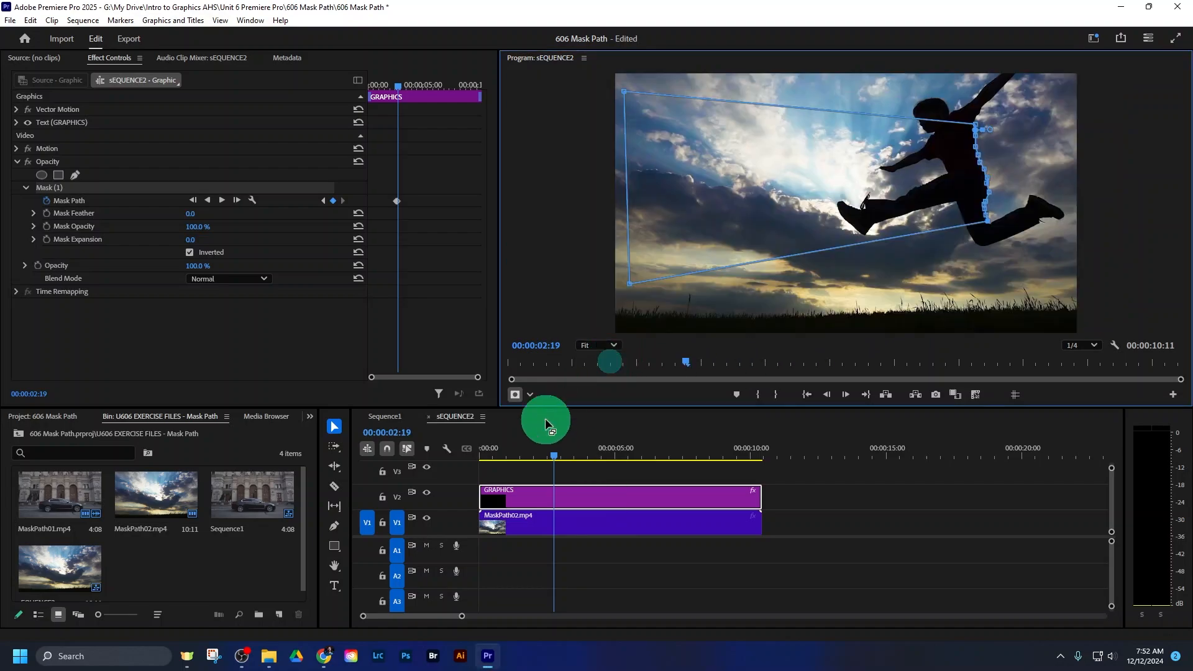
- Play the TEXT REVEAL animation in Sequence1, then return to sEQUENCE2 and play the jumping clip
click(390, 417)
click(581, 458)
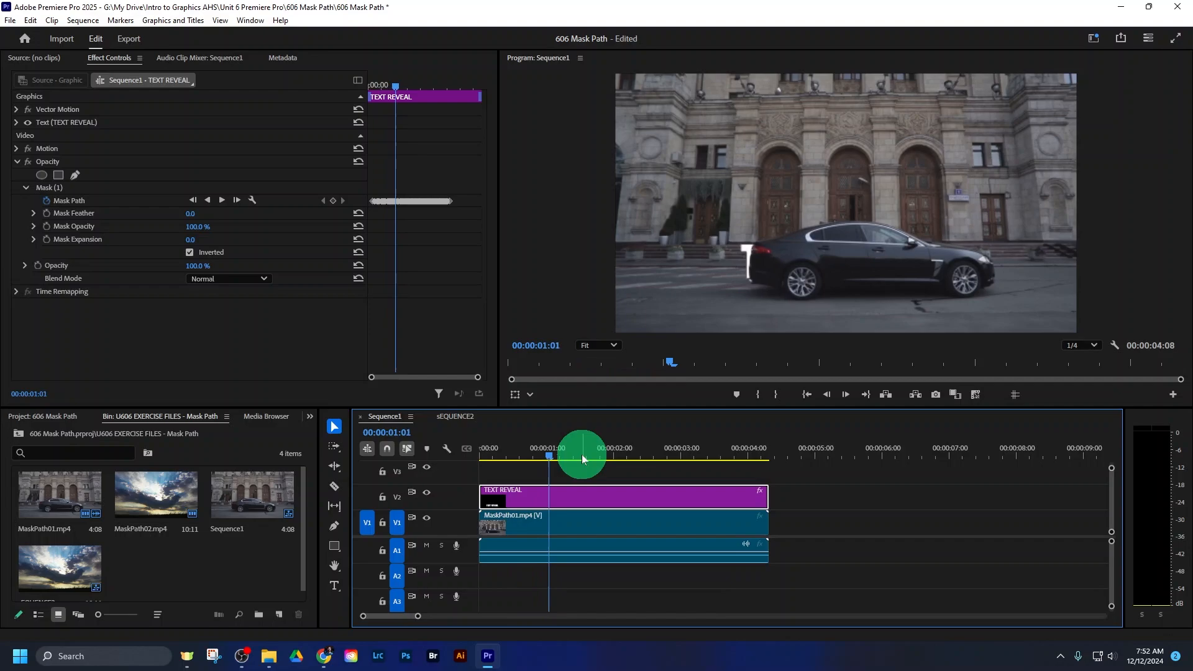
key(space)
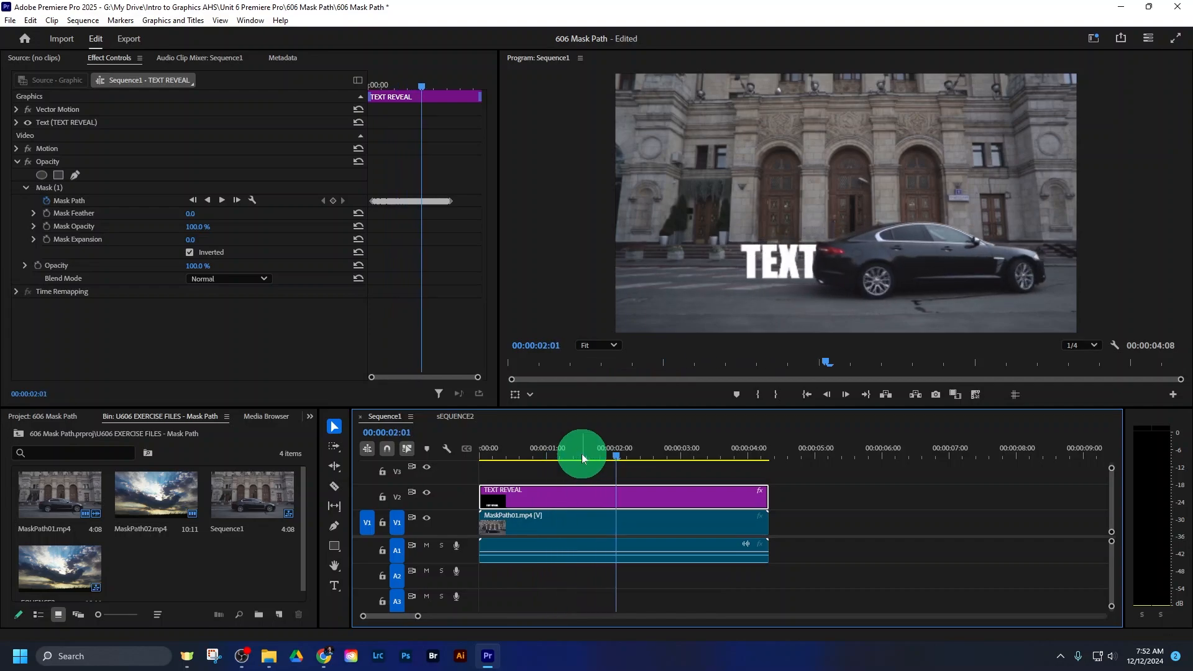
click(457, 416)
key(space)
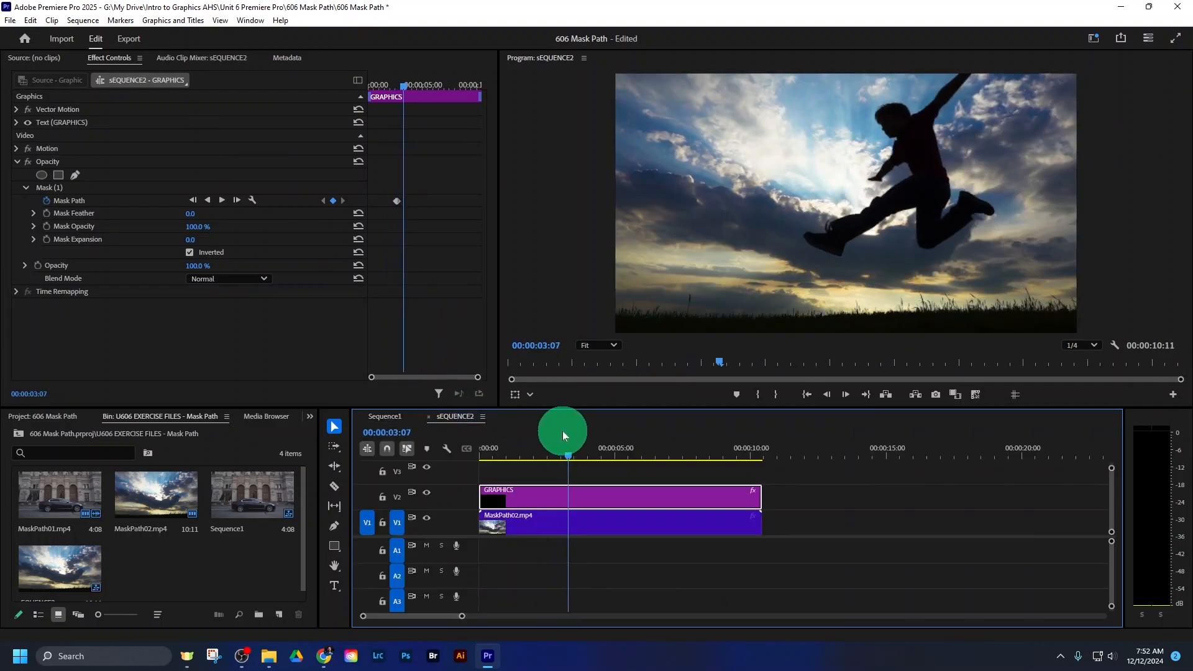